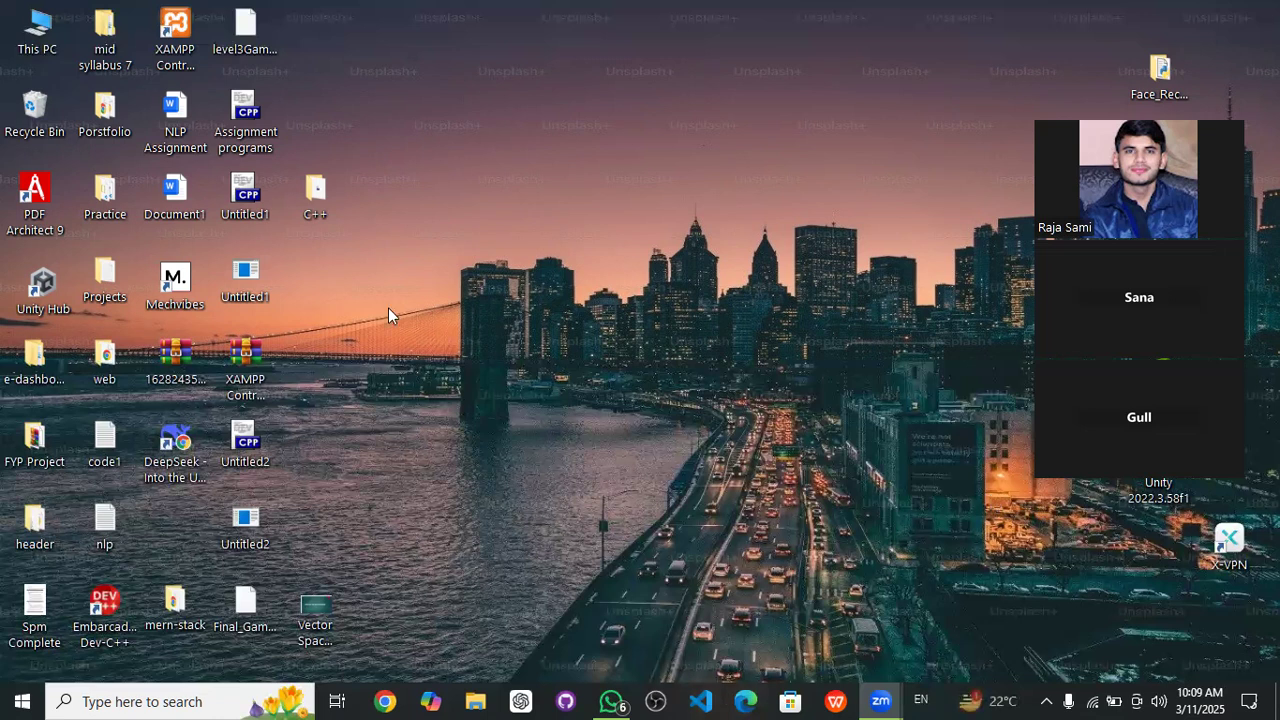
- Launch XAMPP Control Panel and start the Apache and MySQL services
double_click(217, 33)
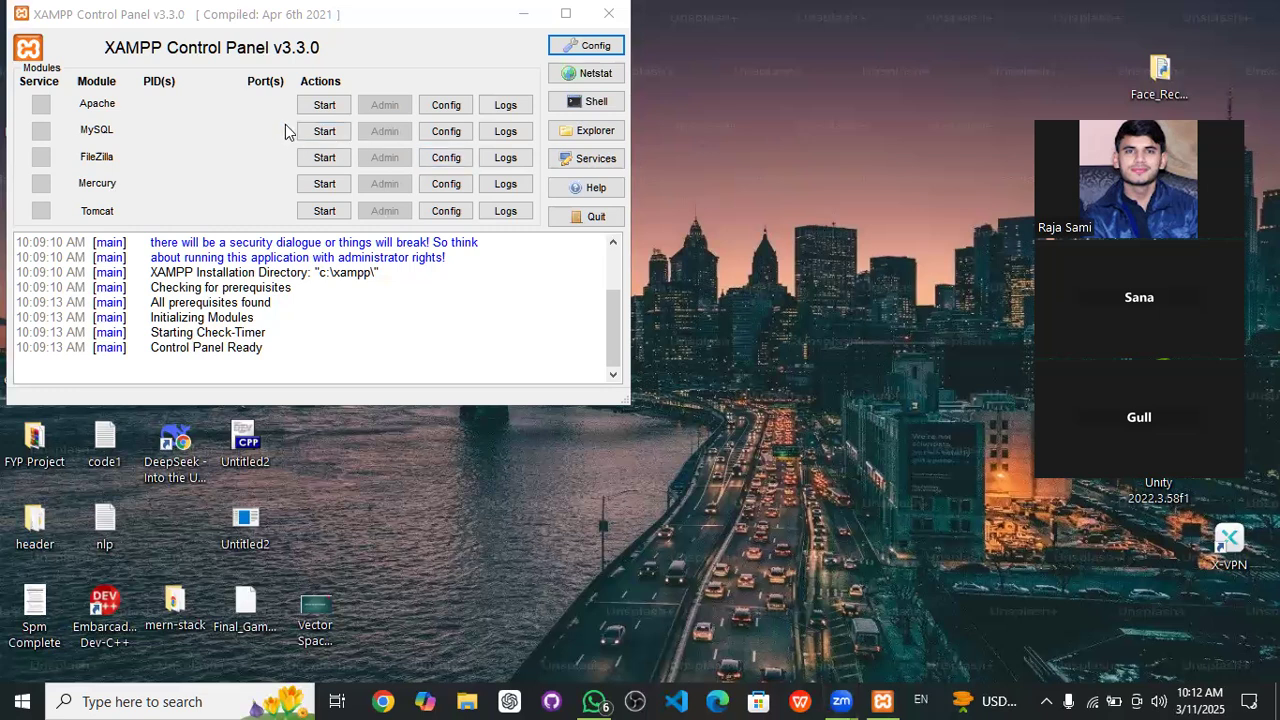
left_click(326, 112)
left_click(328, 138)
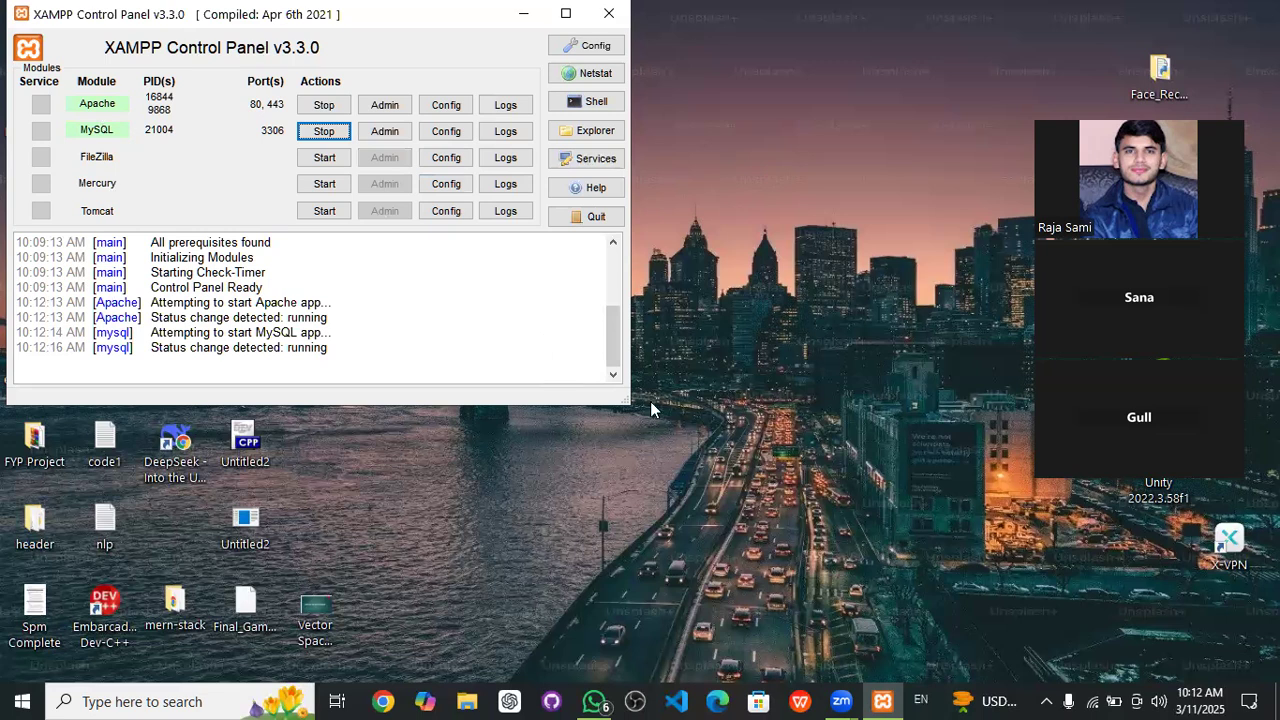
left_click(697, 395)
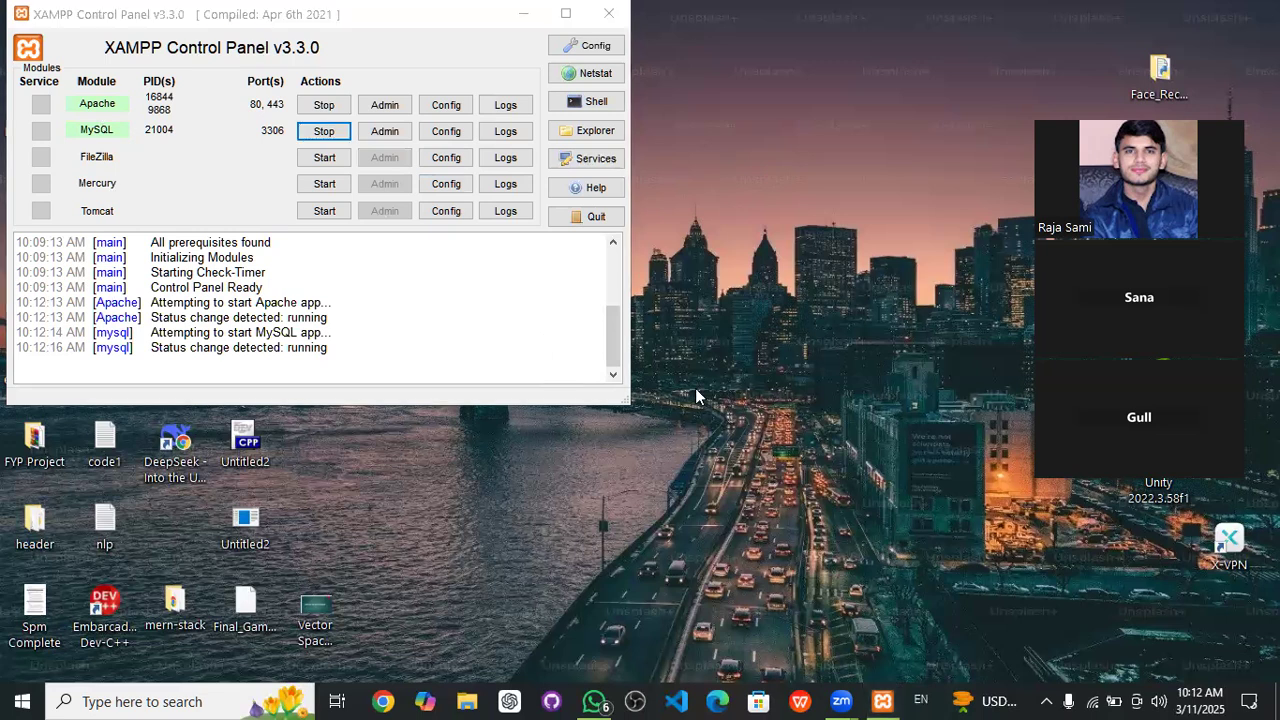
left_click(384, 701)
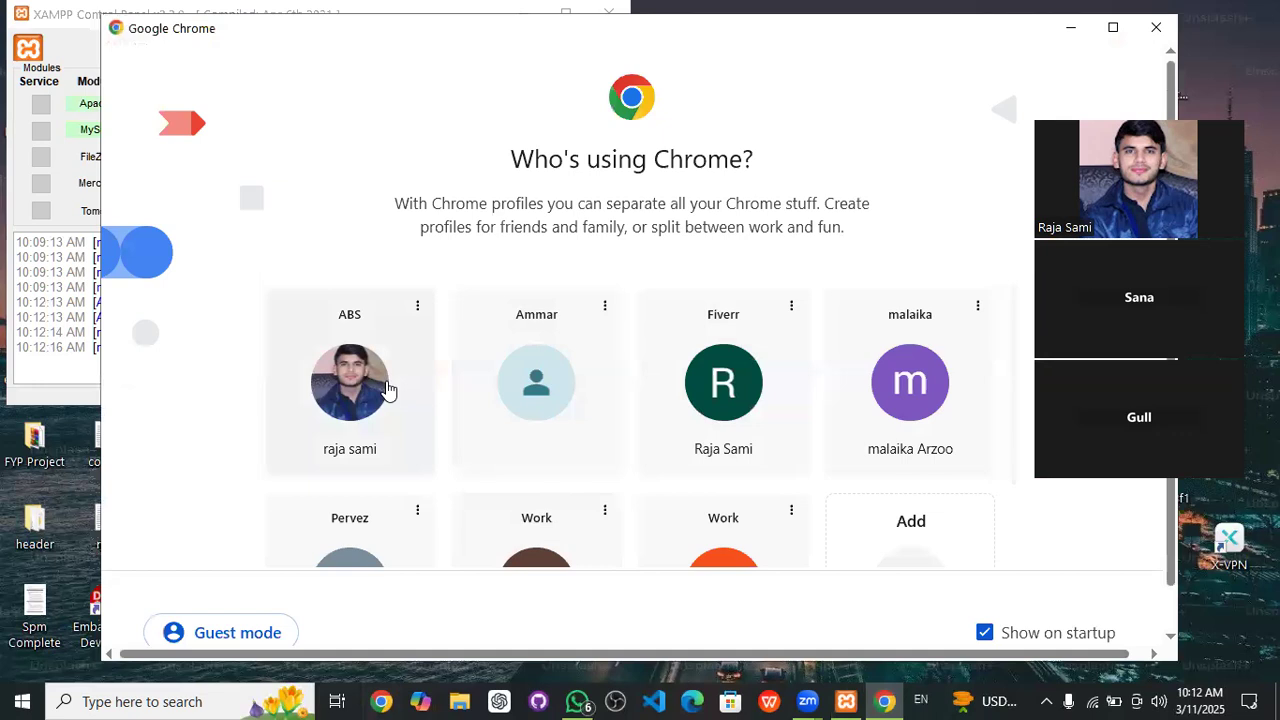
- Open Chrome with the first profile and load localhost/phpmyadmin
left_click(386, 390)
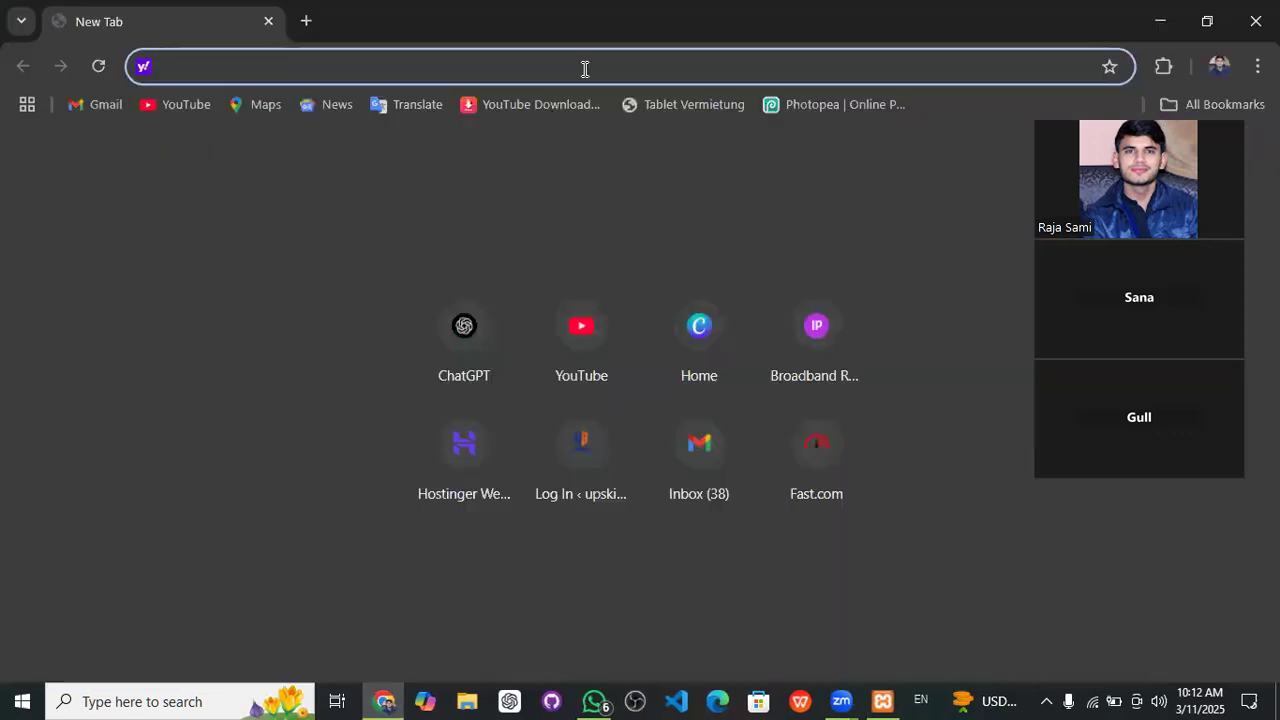
type("local")
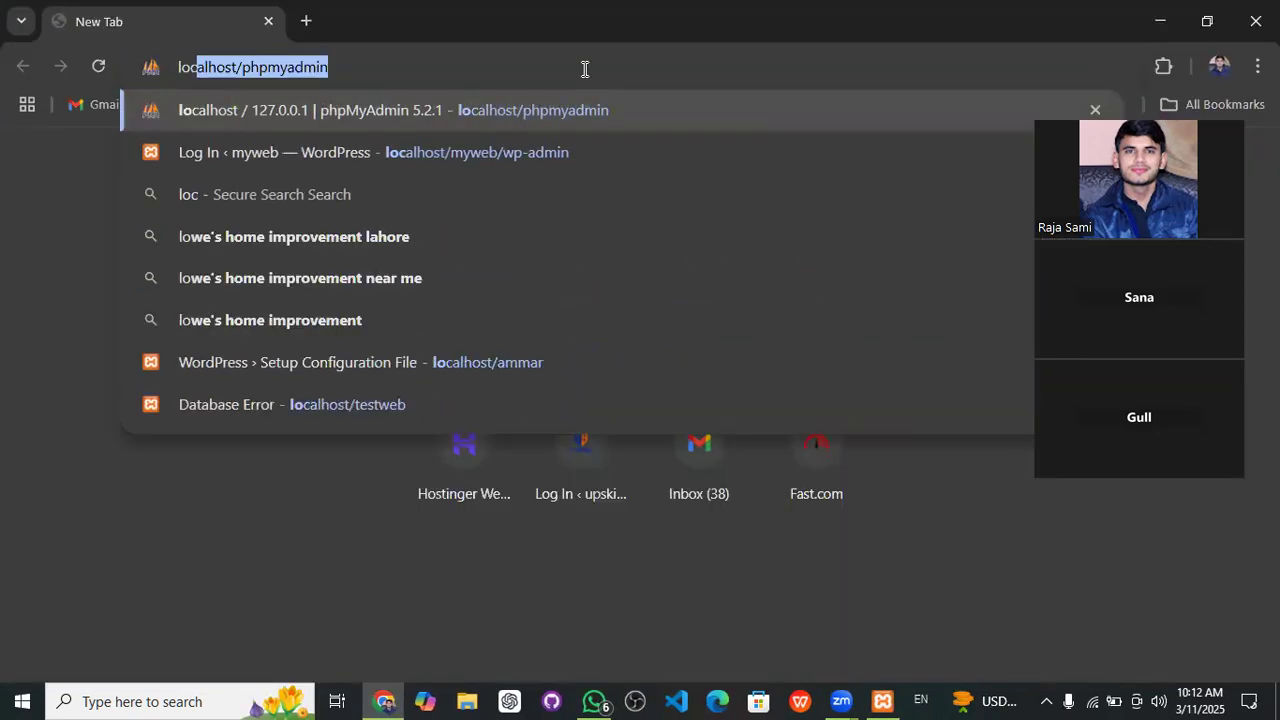
type("ho")
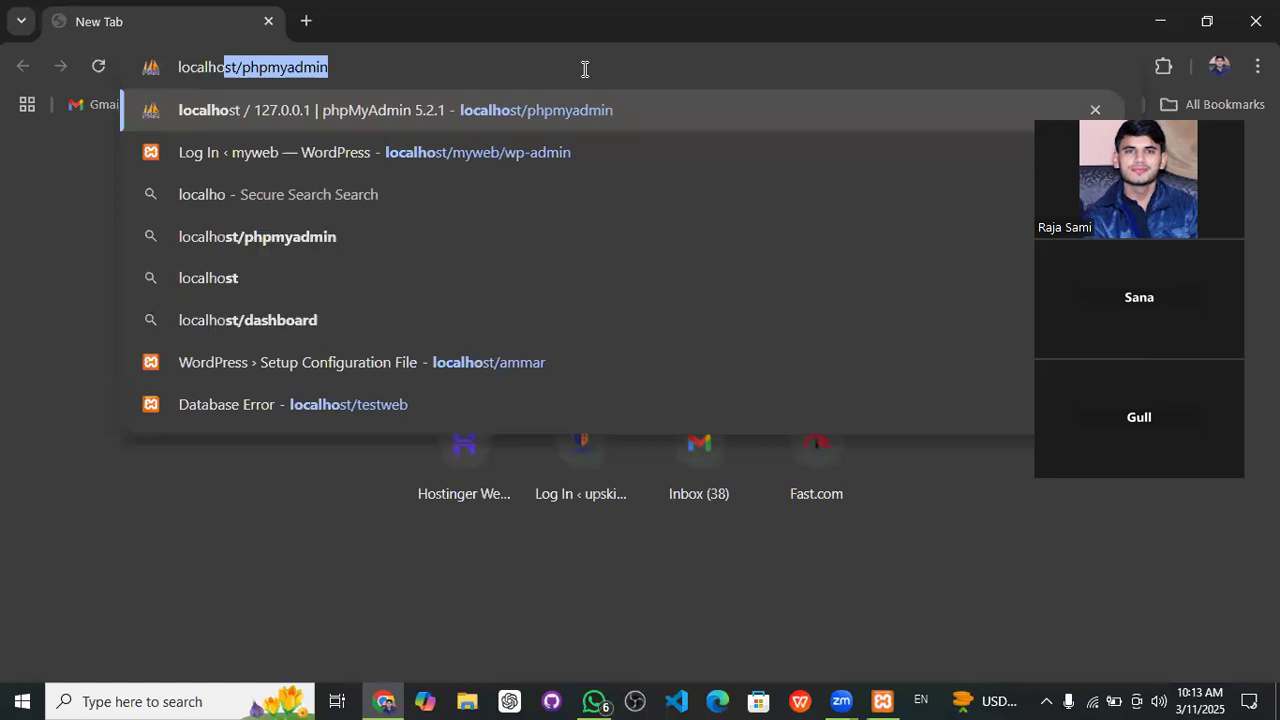
type("st/")
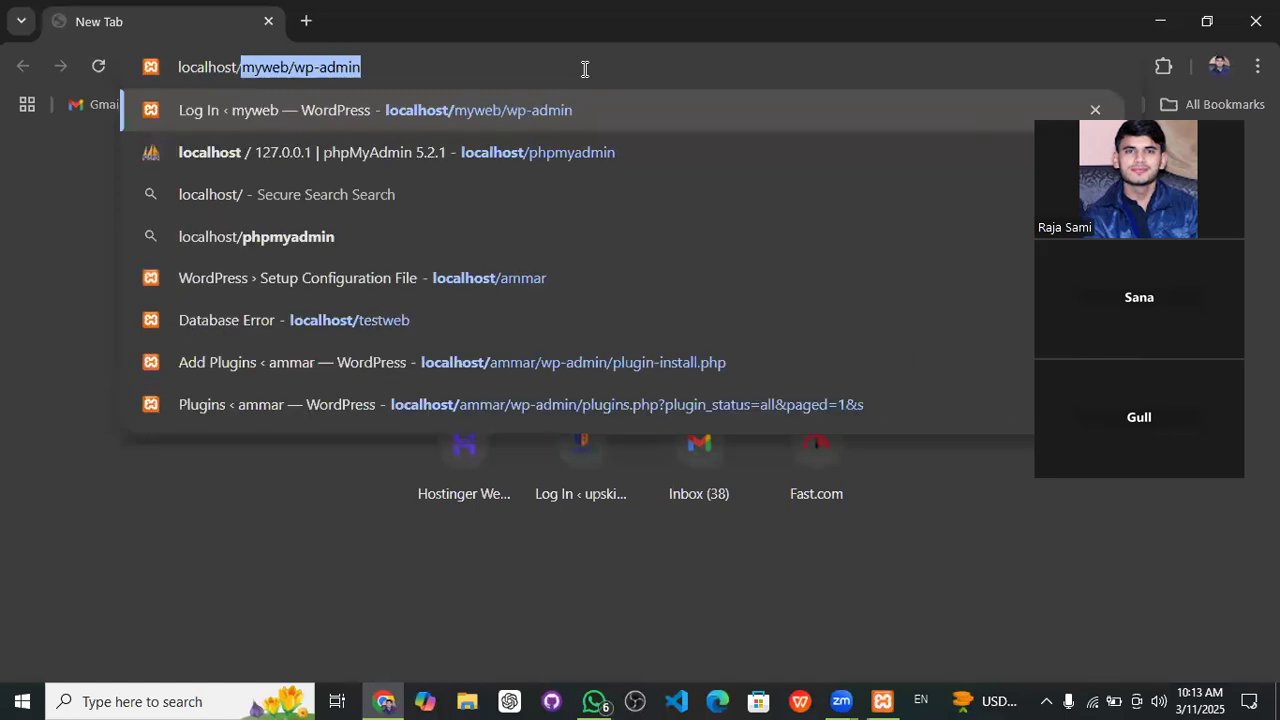
type("php")
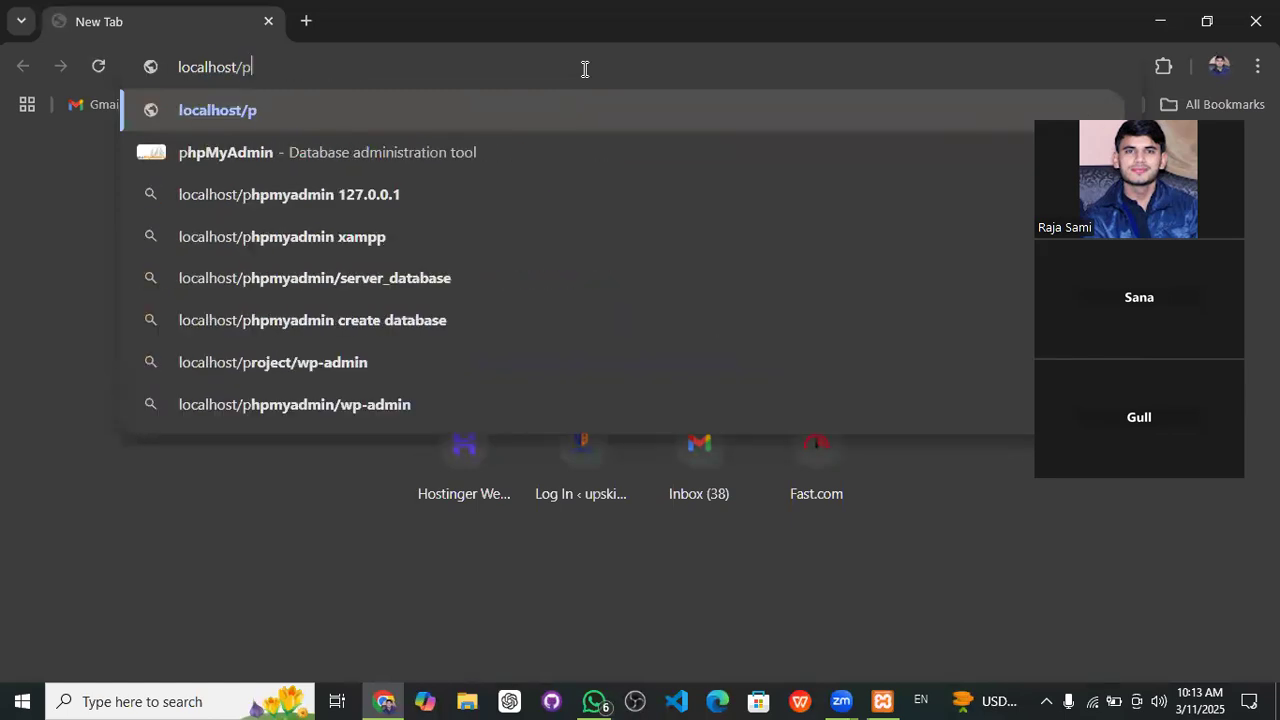
key("BackSpace")
key("BackSpace")
key("BackSpace")
key("BackSpace")
key("BackSpace")
key("BackSpace")
key("BackSpace")
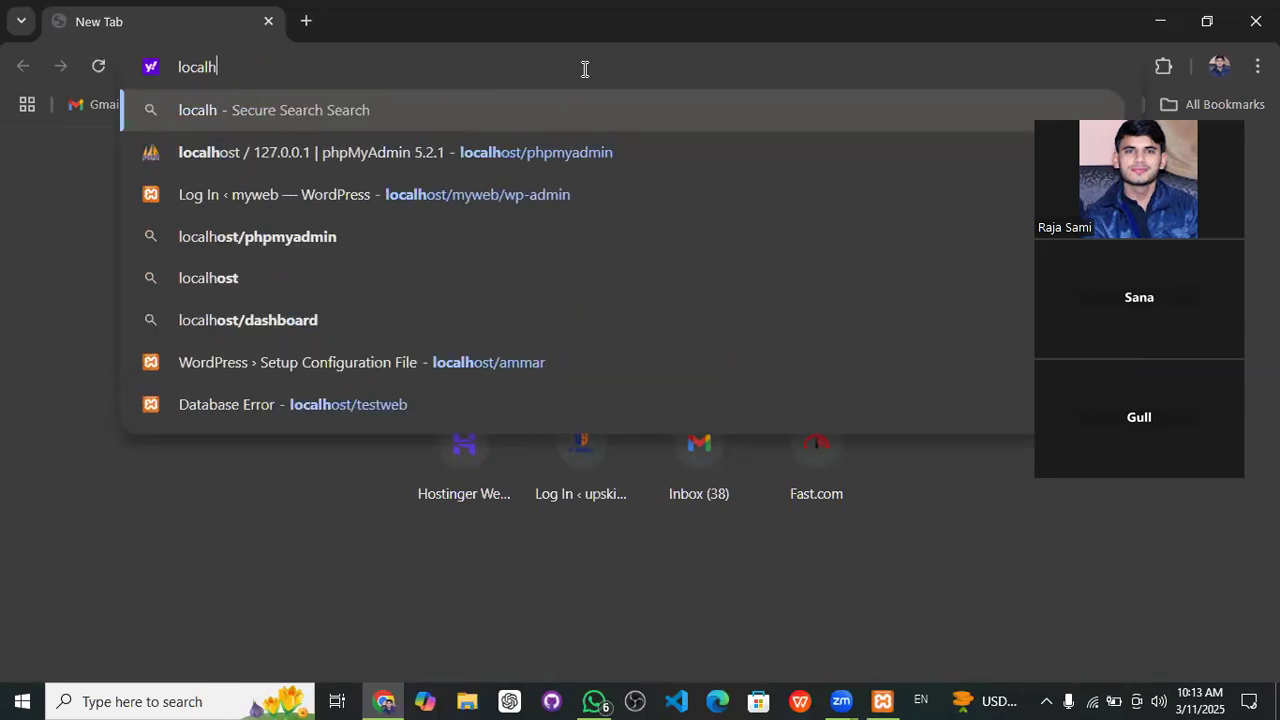
key("BackSpace")
key("BackSpace")
key("BackSpace")
key("BackSpace")
key("BackSpace")
key("BackSpace")
type("loca")
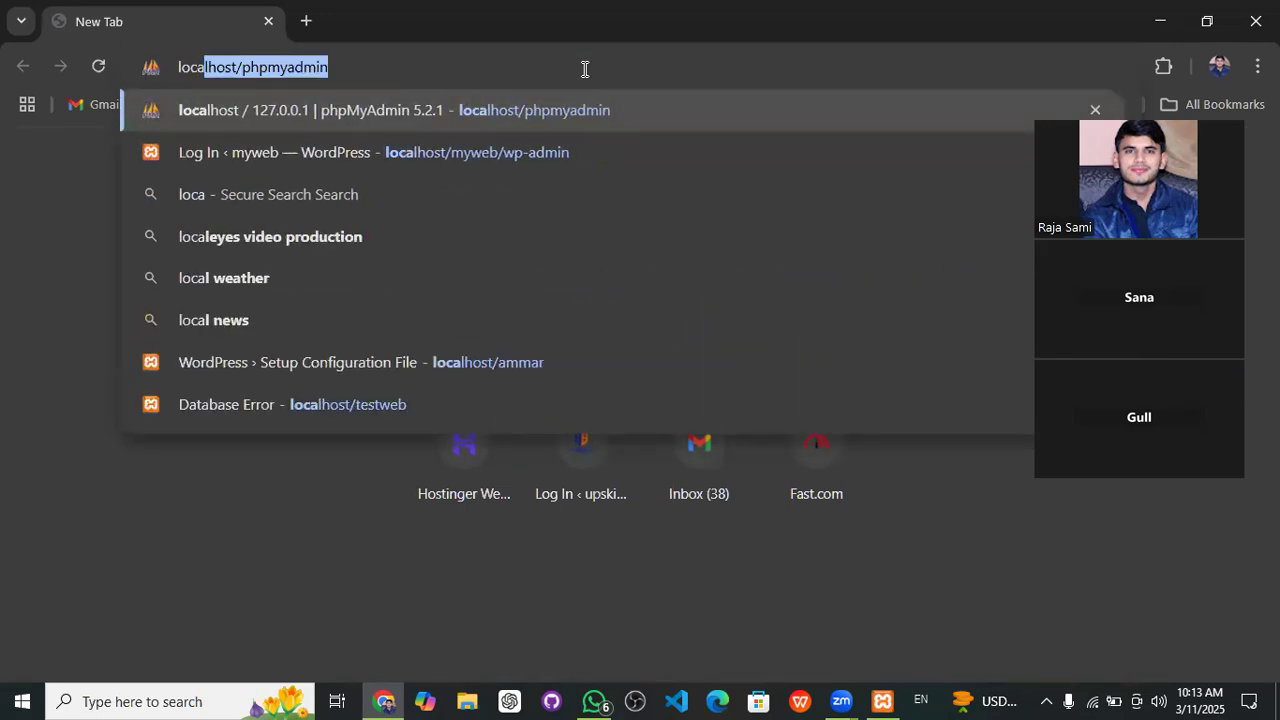
key("Right")
key("Up")
key("BackSpace")
key("BackSpace")
key("BackSpace")
key("BackSpace")
key("BackSpace")
key("BackSpace")
key("BackSpace")
key("BackSpace")
key("BackSpace")
key("BackSpace")
type("loc")
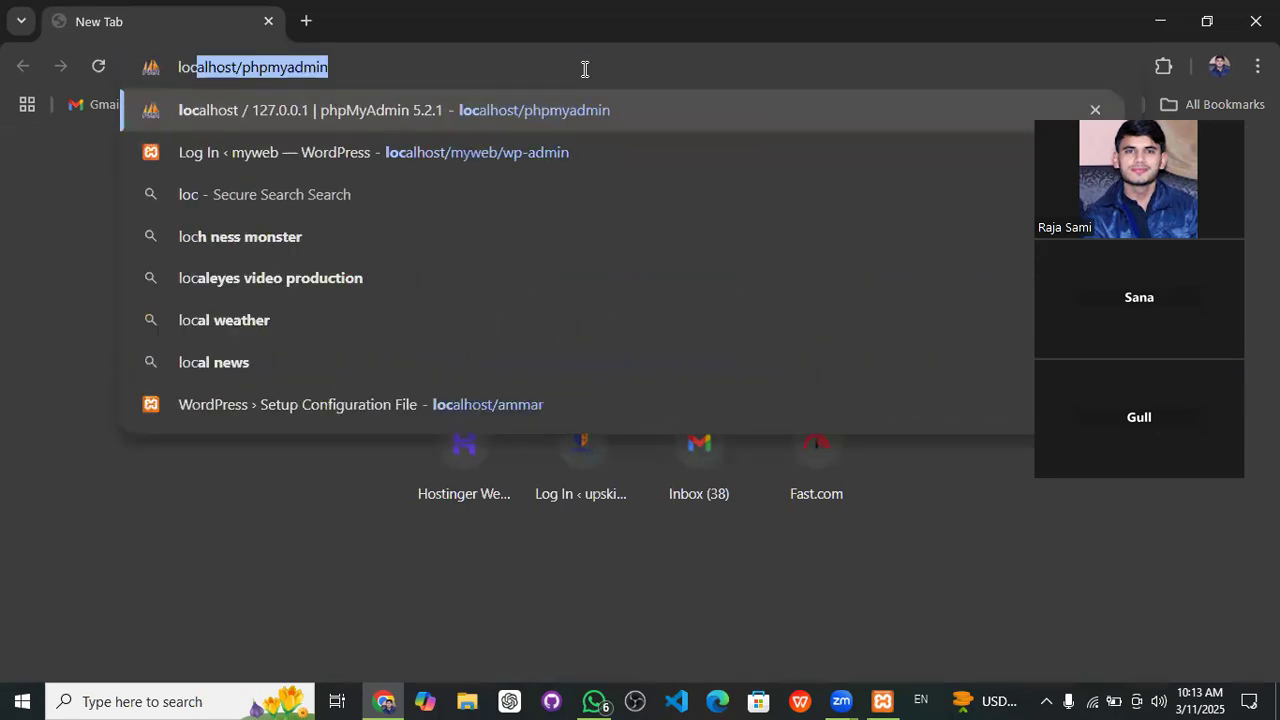
type("a")
key("Right")
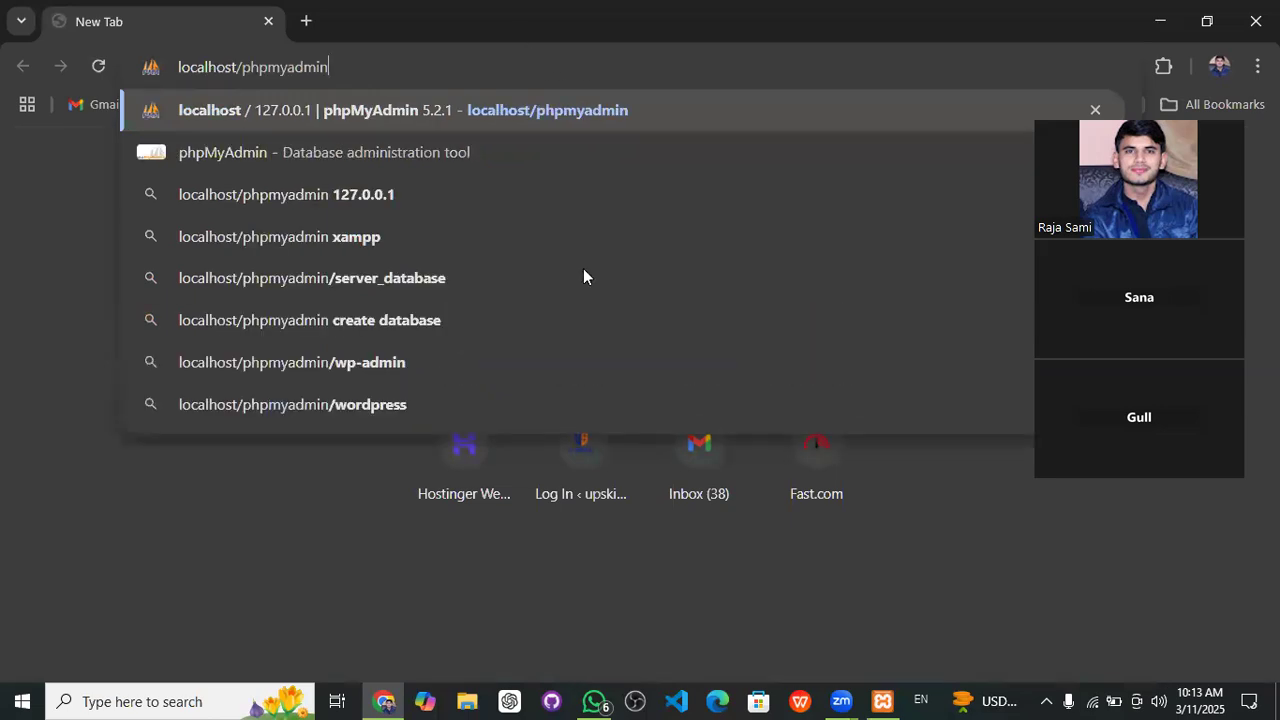
key("Return")
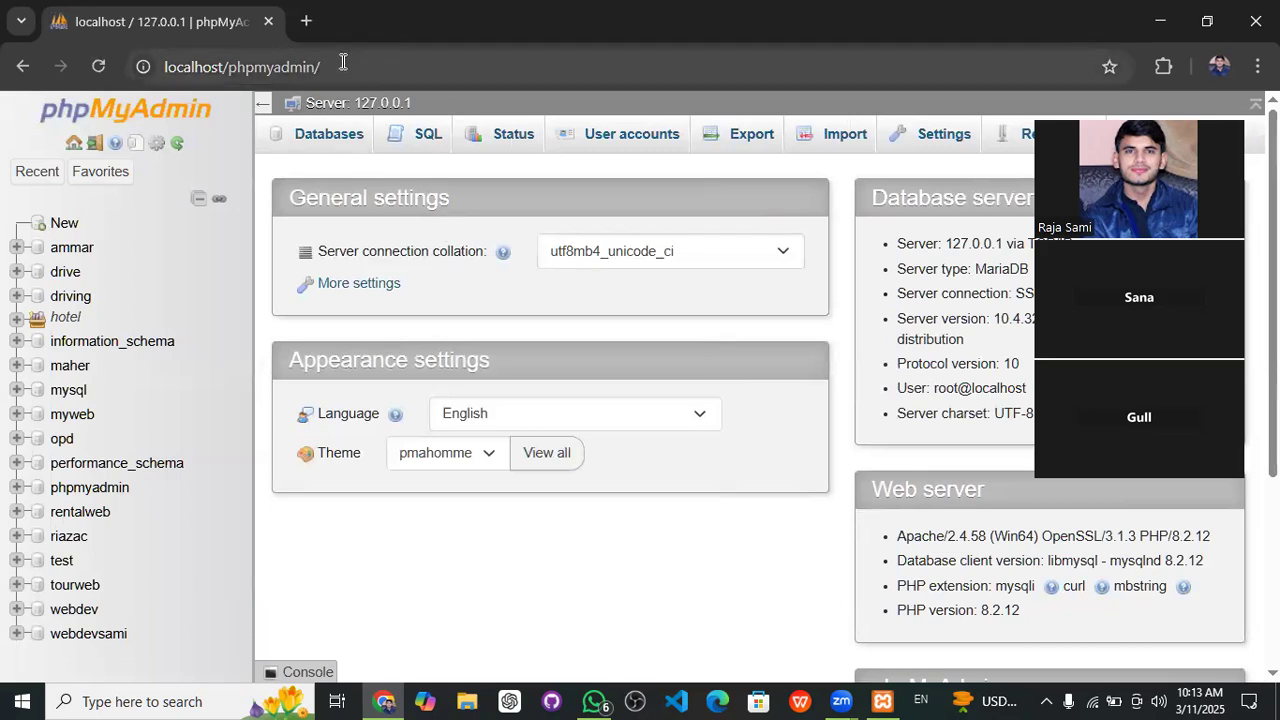
left_click(307, 22)
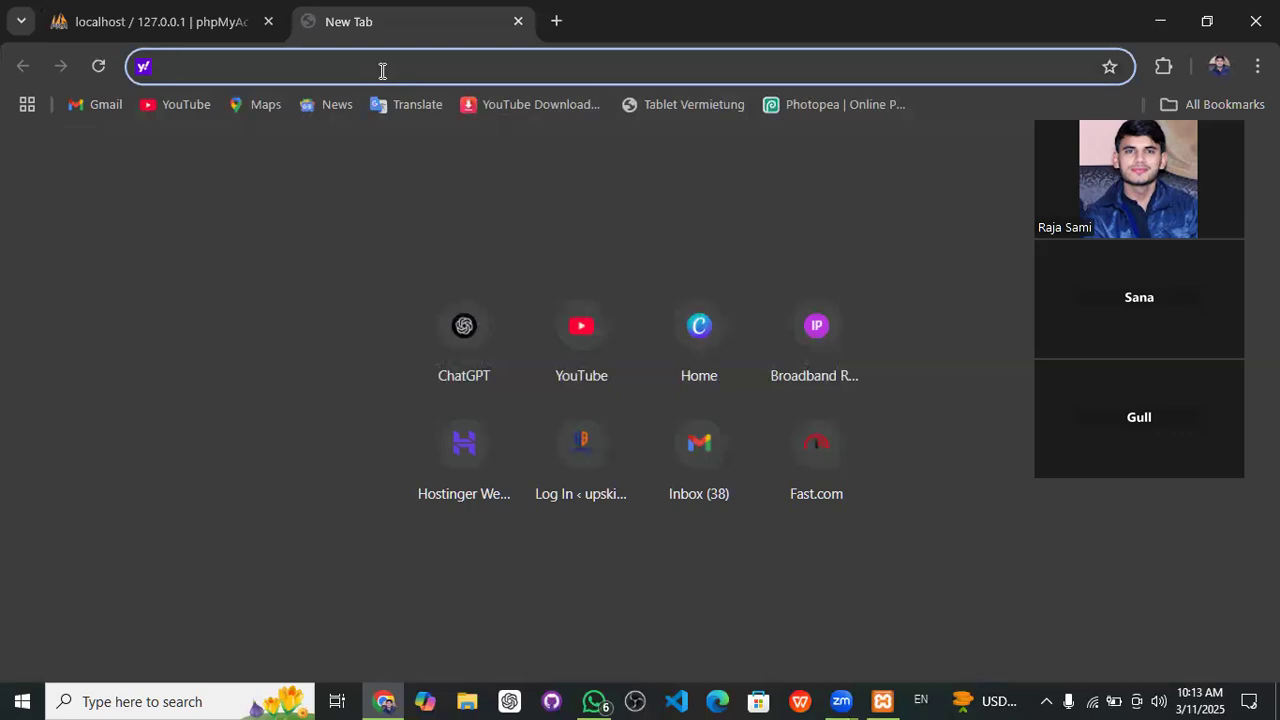
- Search the web for 'localhostphpmyadmin' and open the top phpMyAdmin result
type("localhost/phpmyadmin")
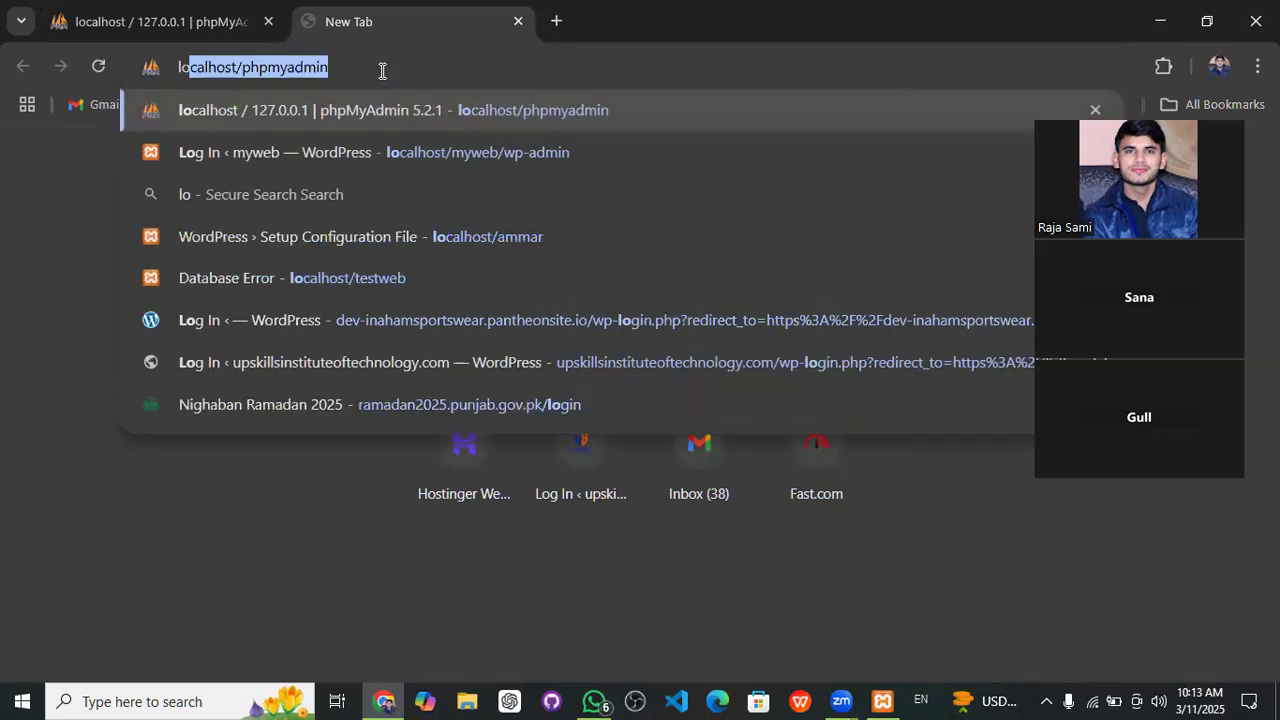
key("Right")
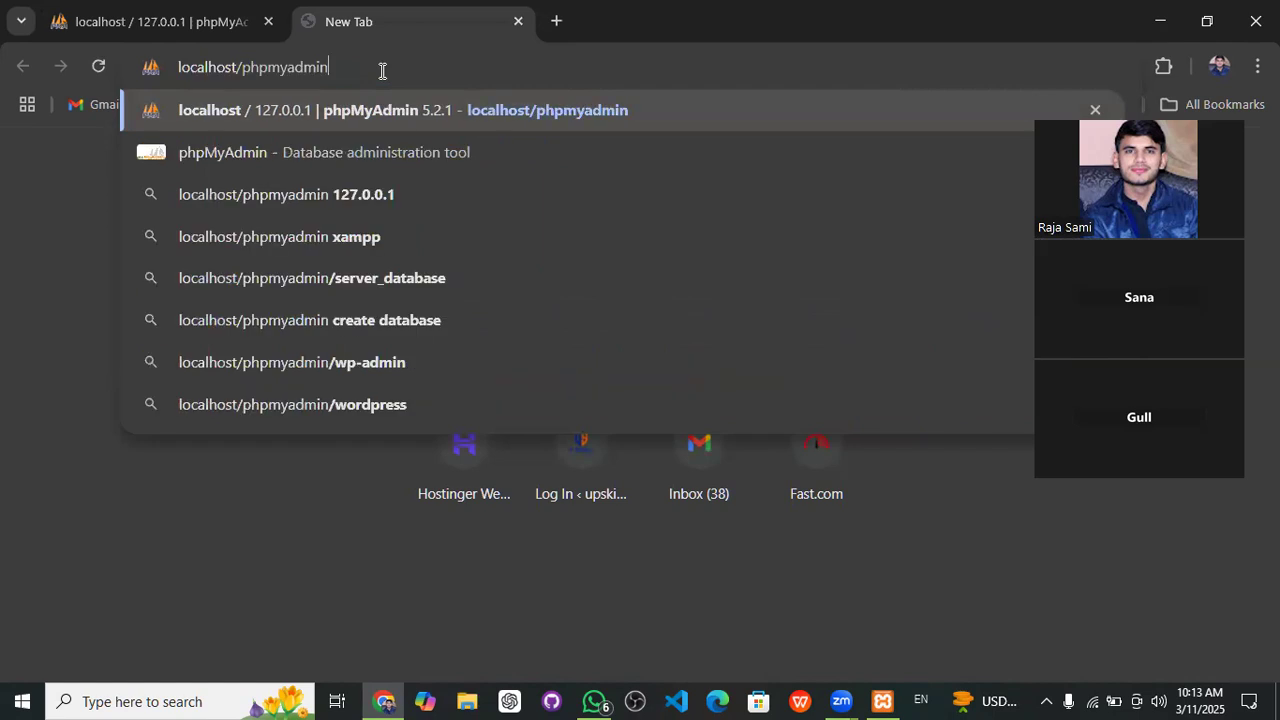
key("BackSpace")
key("BackSpace")
key("BackSpace")
key("BackSpace")
key("BackSpace")
key("BackSpace")
key("BackSpace")
key("BackSpace")
key("BackSpace")
key("BackSpace")
key("BackSpace")
key("BackSpace")
key("BackSpace")
key("BackSpace")
key("BackSpace")
key("BackSpace")
key("BackSpace")
key("BackSpace")
key("BackSpace")
key("BackSpace")
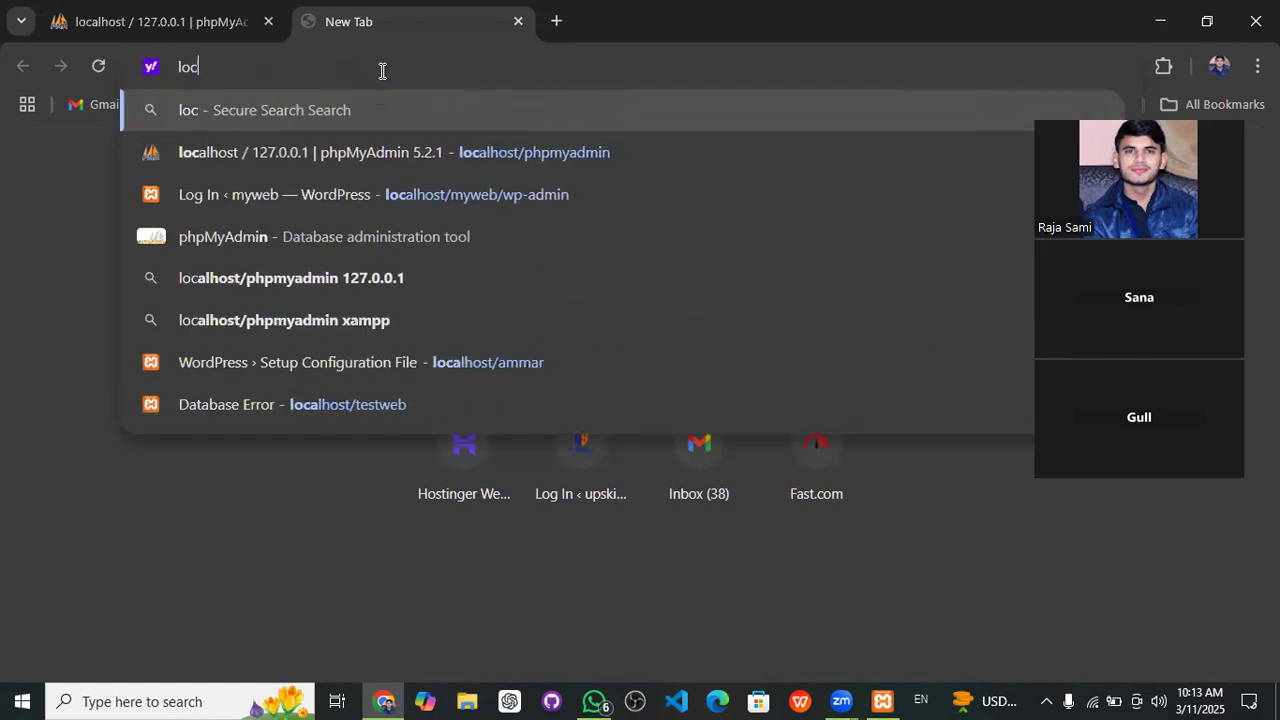
type("loca")
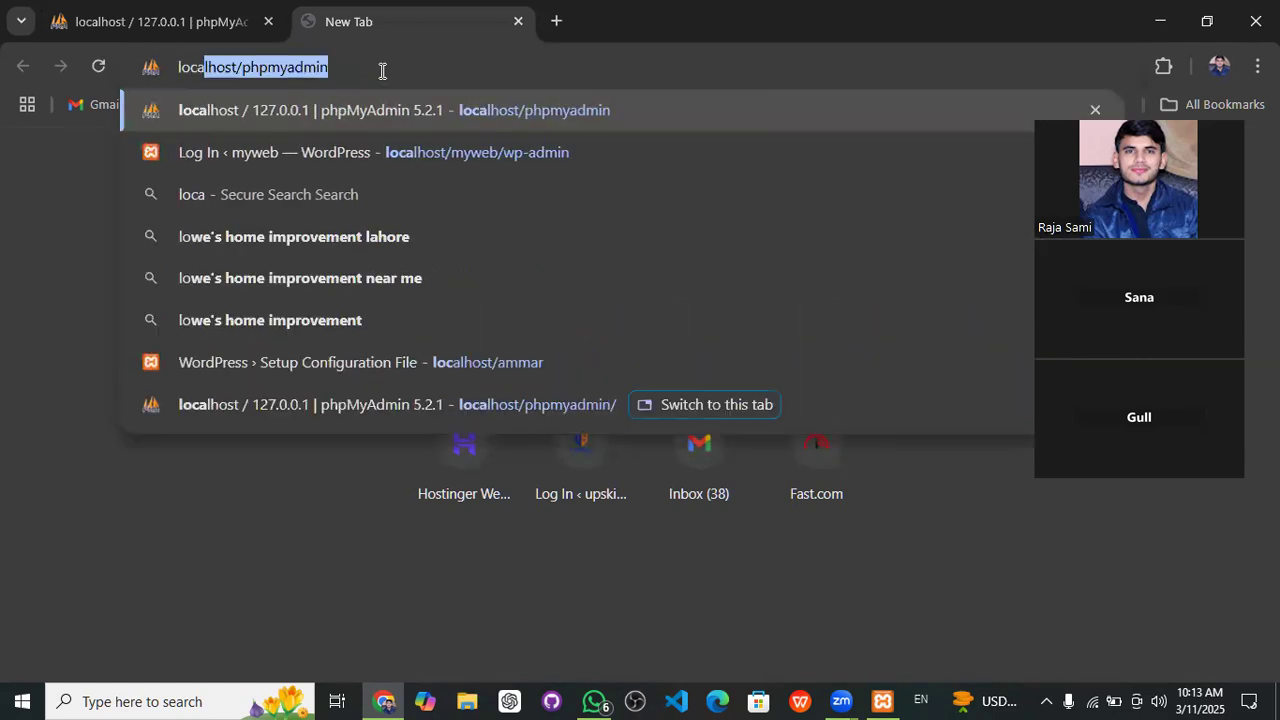
type("lhos")
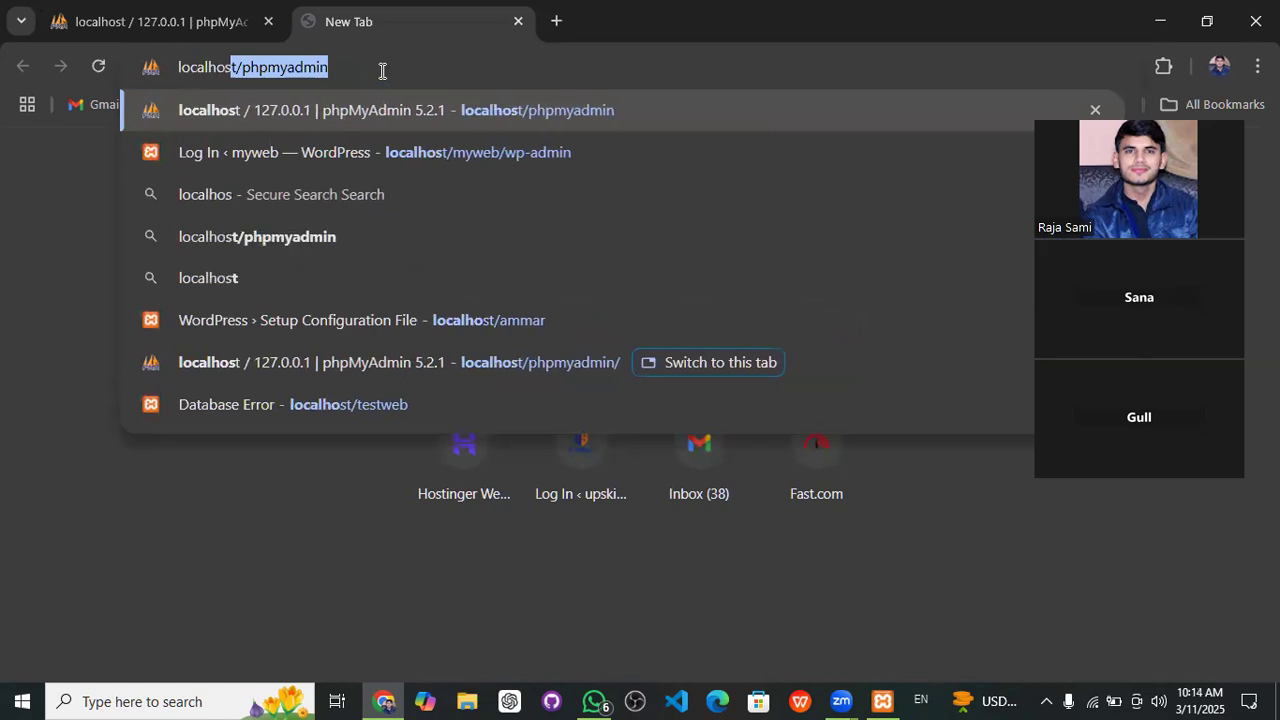
type("tp")
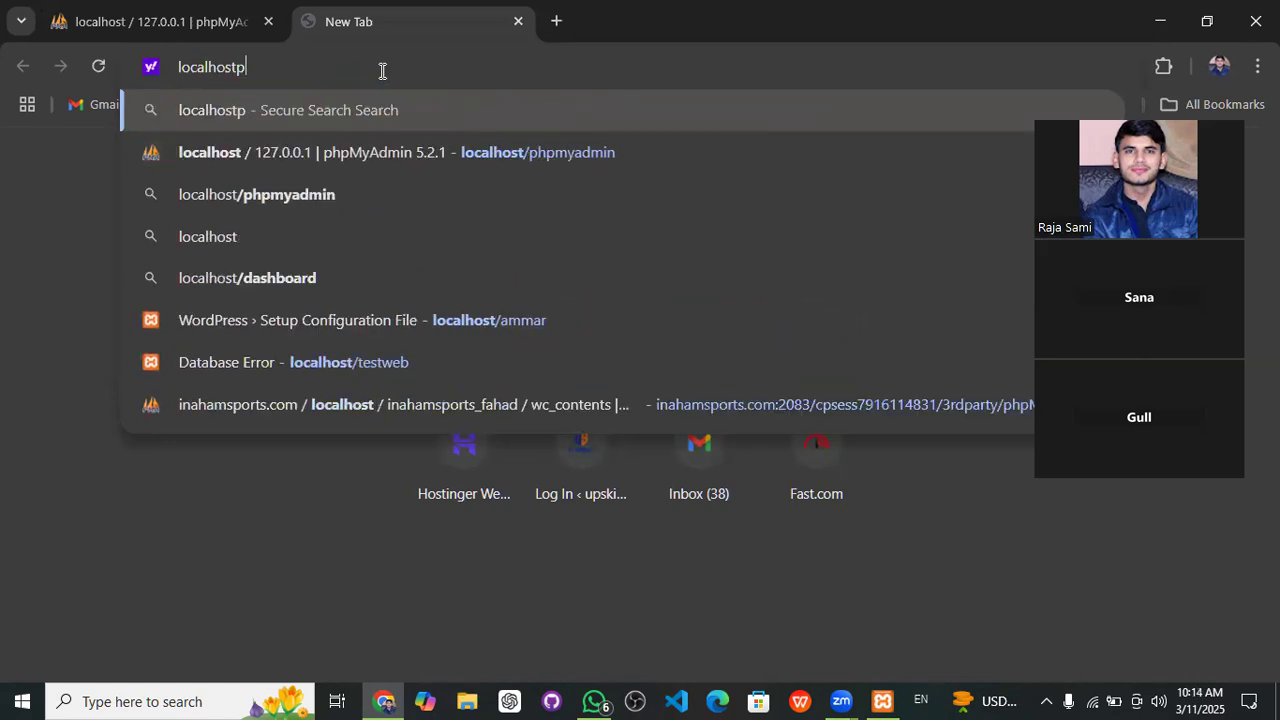
type("hpmyadmin")
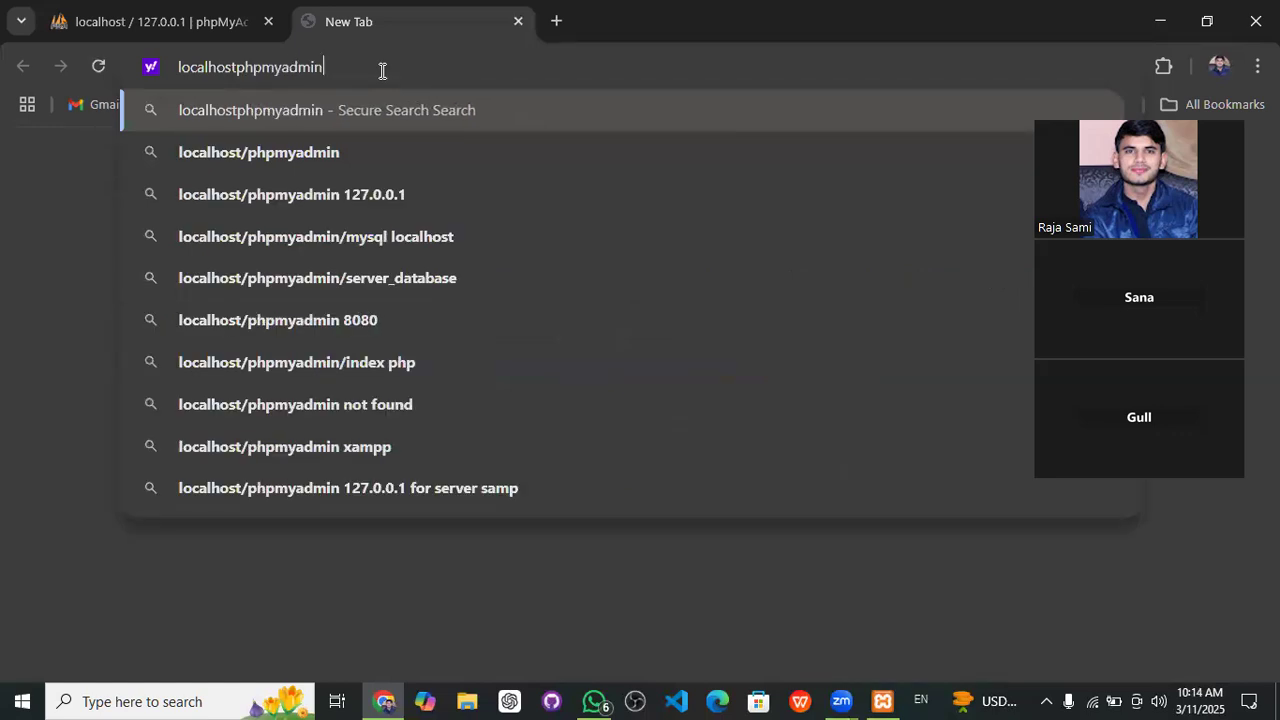
key("Return")
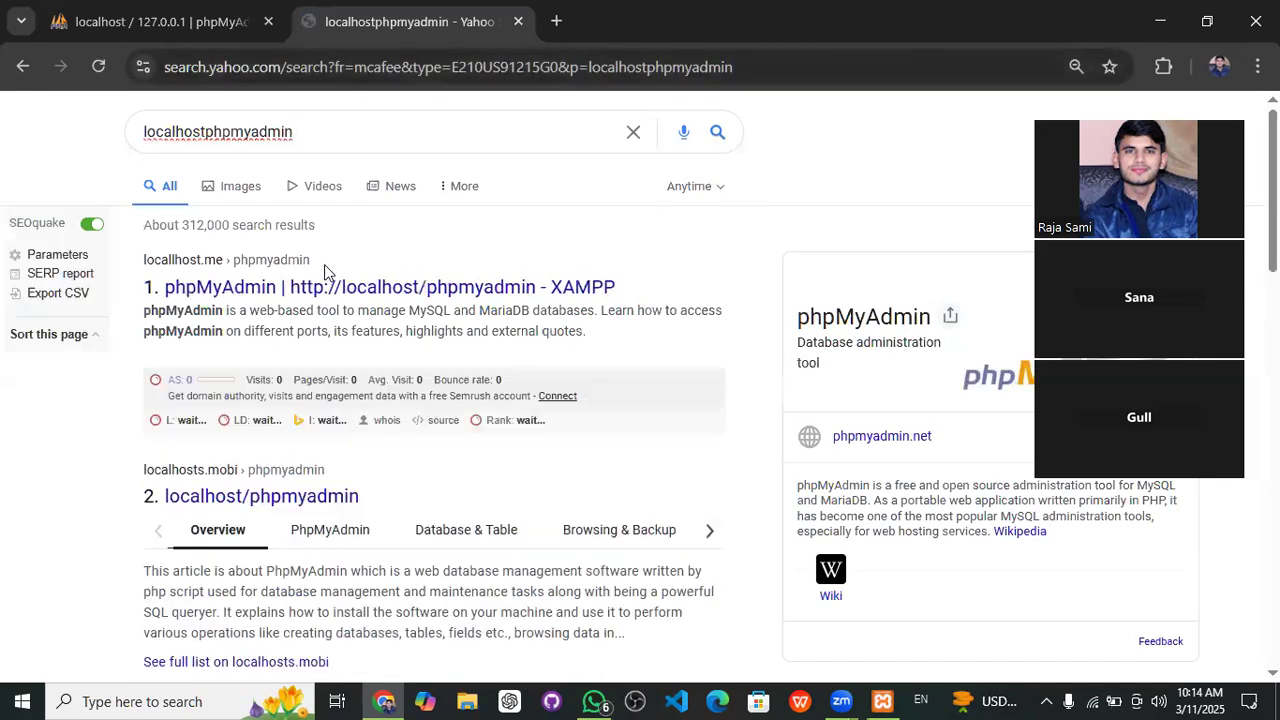
left_click(413, 288)
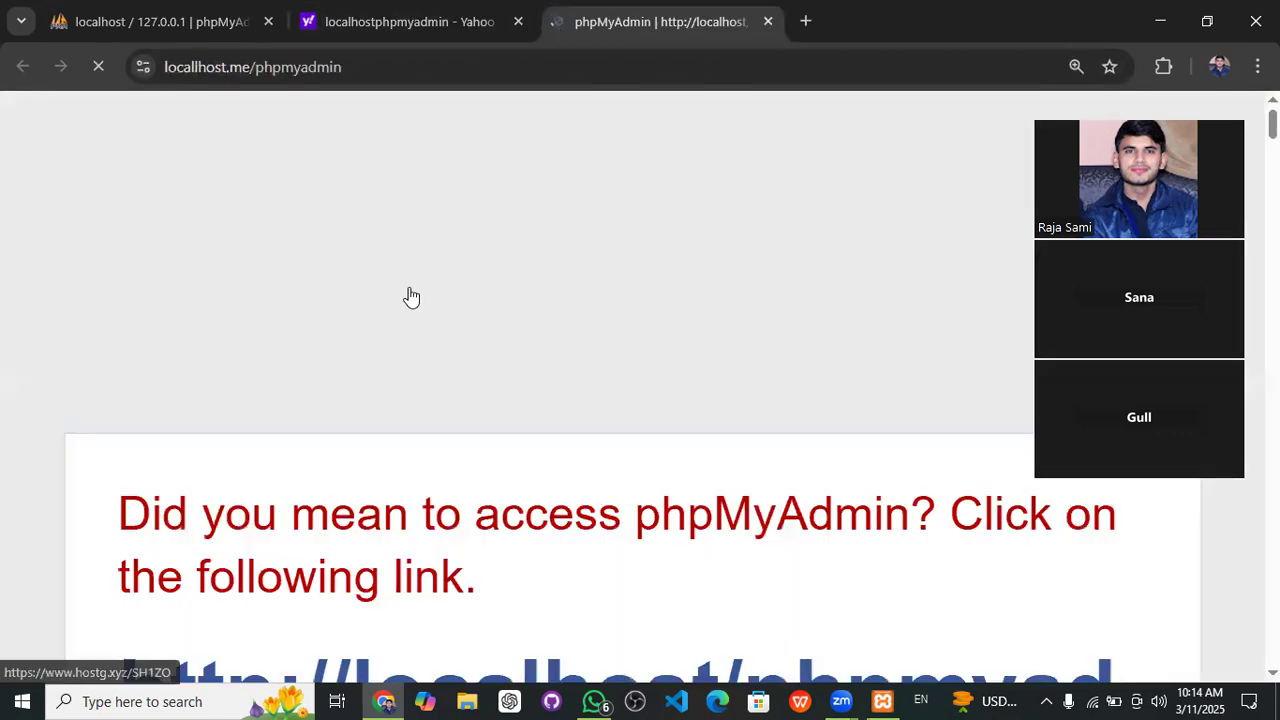
- Go to the local phpMyAdmin page and open its Databases tab with the Create database form
scroll(405, 283, "down", 10)
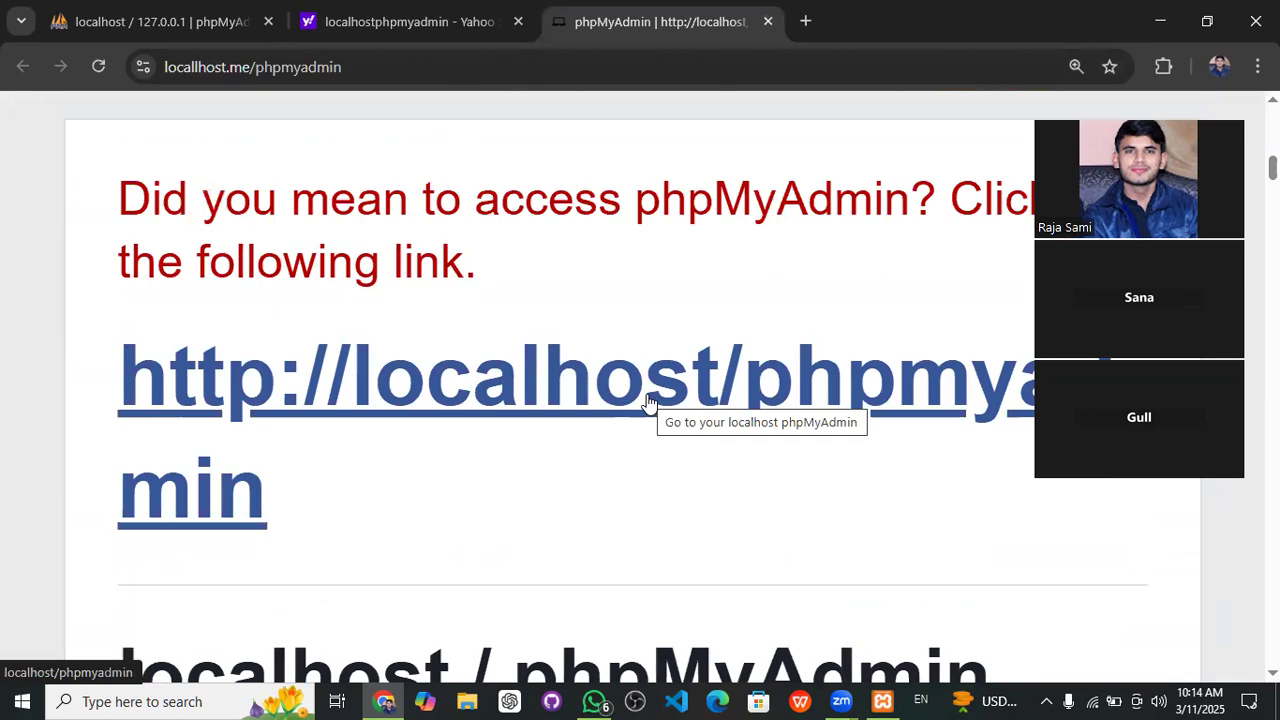
left_click(647, 398)
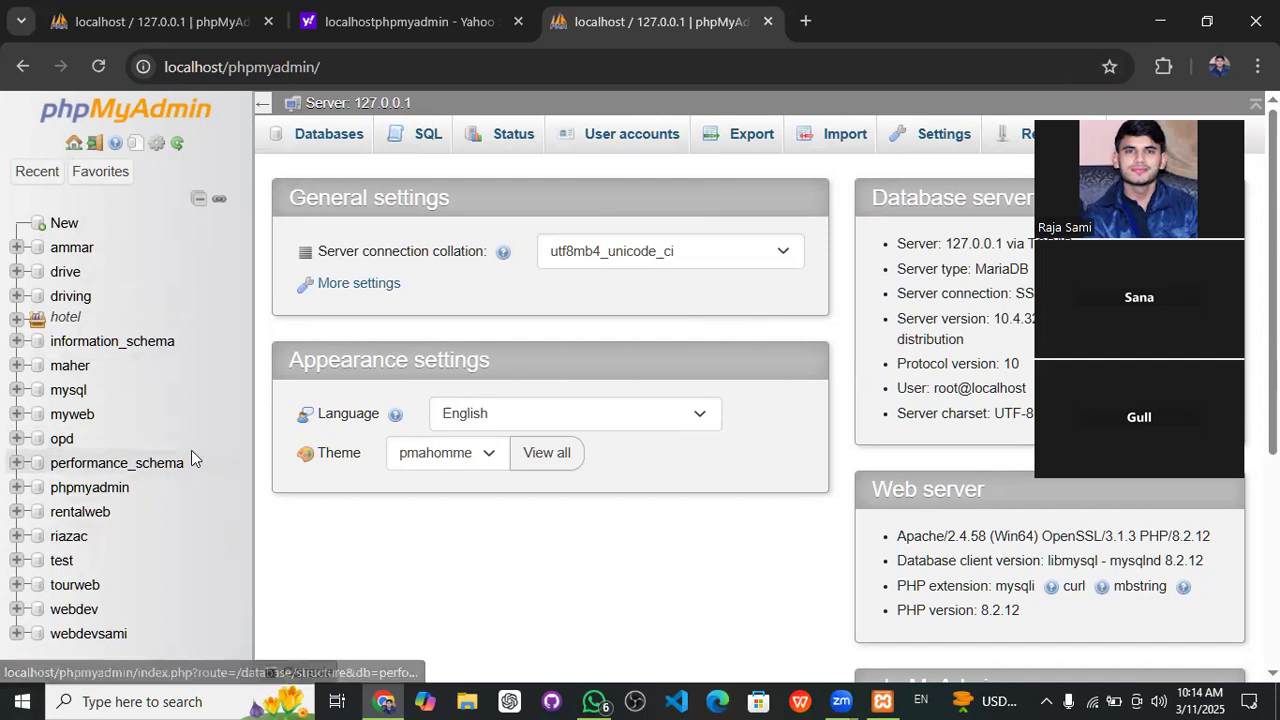
scroll(191, 457, "down", 5)
scroll(191, 457, "up", 5)
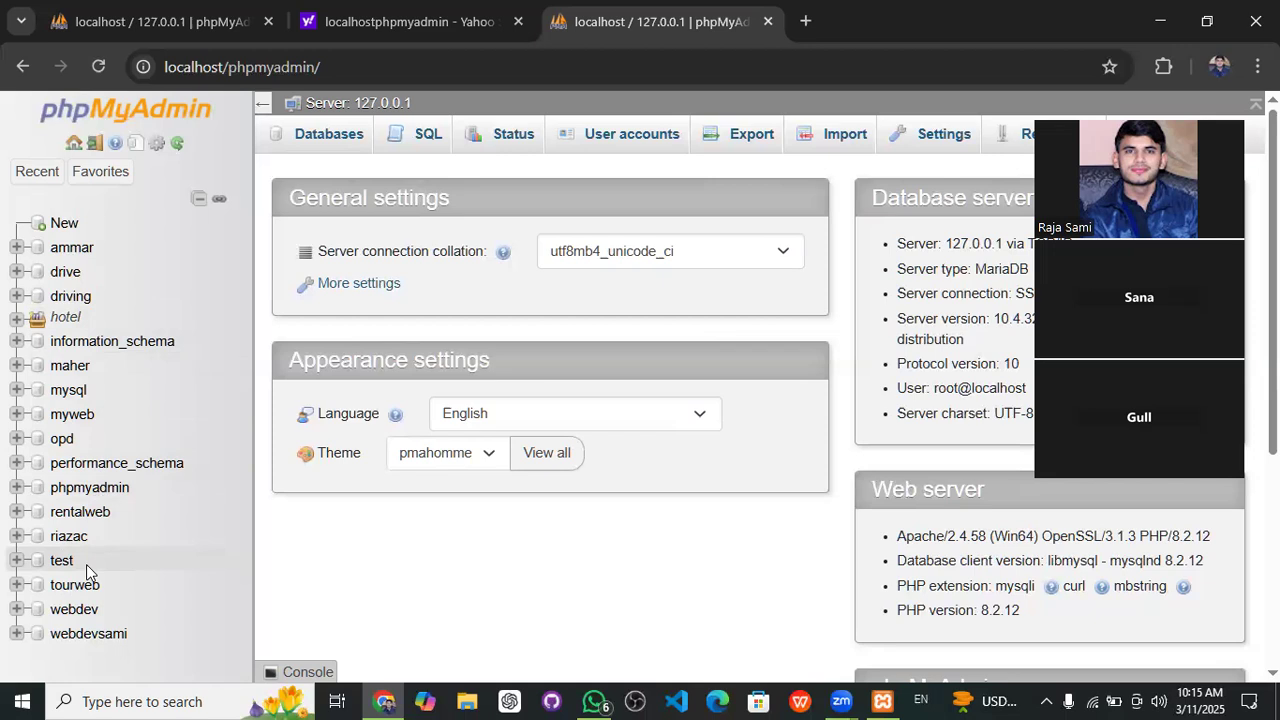
left_click(337, 145)
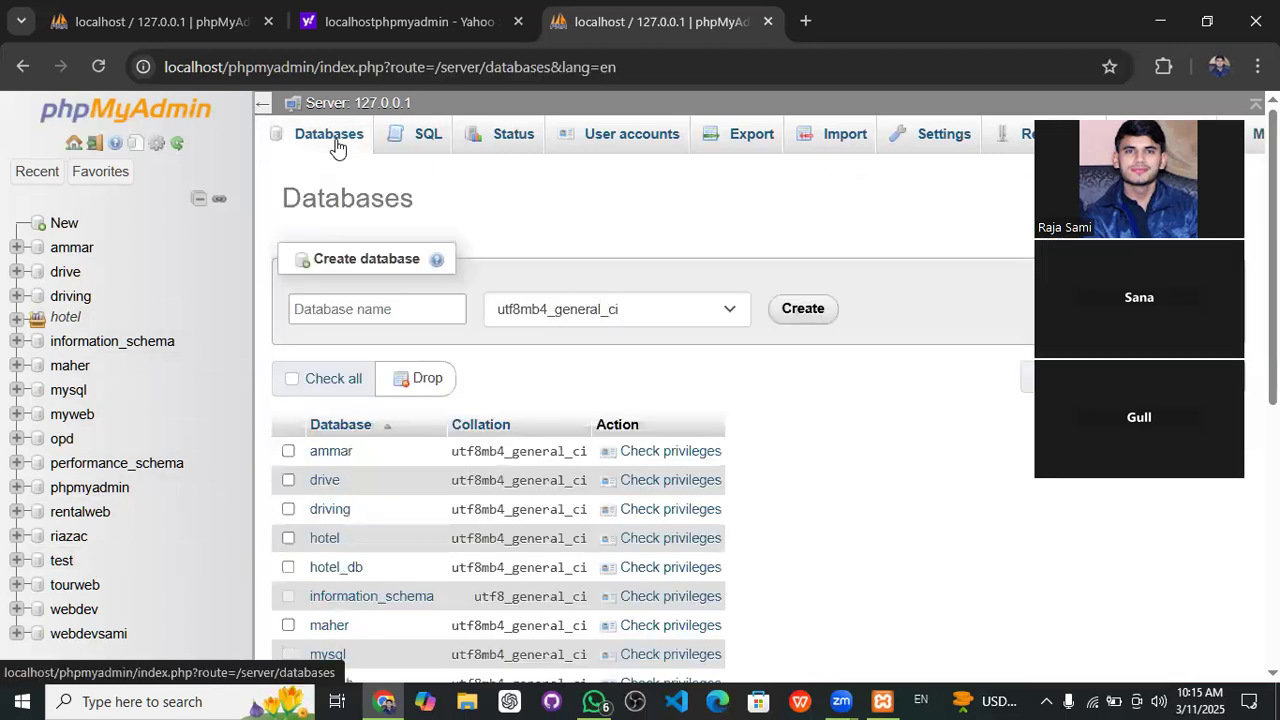
- Enter 'wordpressweb' as the new database name and create it
left_click(379, 309)
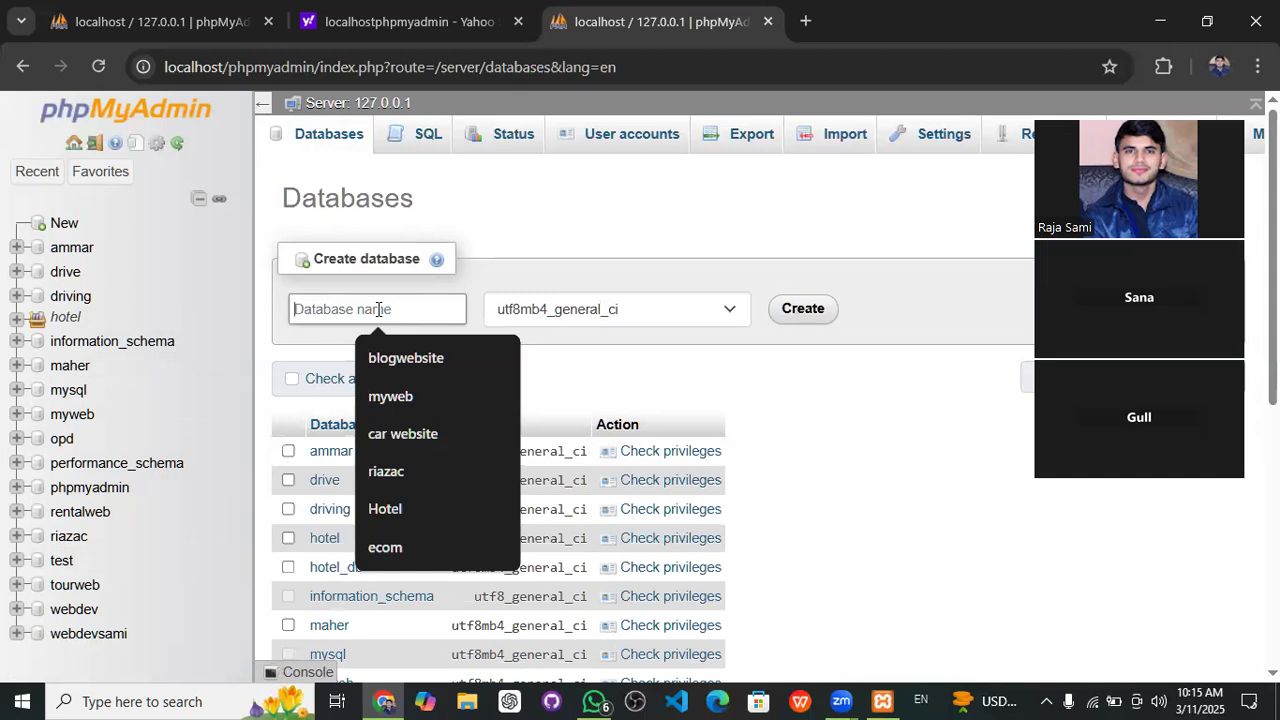
type("wordpress web")
key("BackSpace")
key("BackSpace")
key("BackSpace")
key("BackSpace")
key("BackSpace")
key("BackSpace")
key("BackSpace")
key("BackSpace")
key("BackSpace")
key("BackSpace")
key("BackSpace")
key("BackSpace")
key("BackSpace")
type("w")
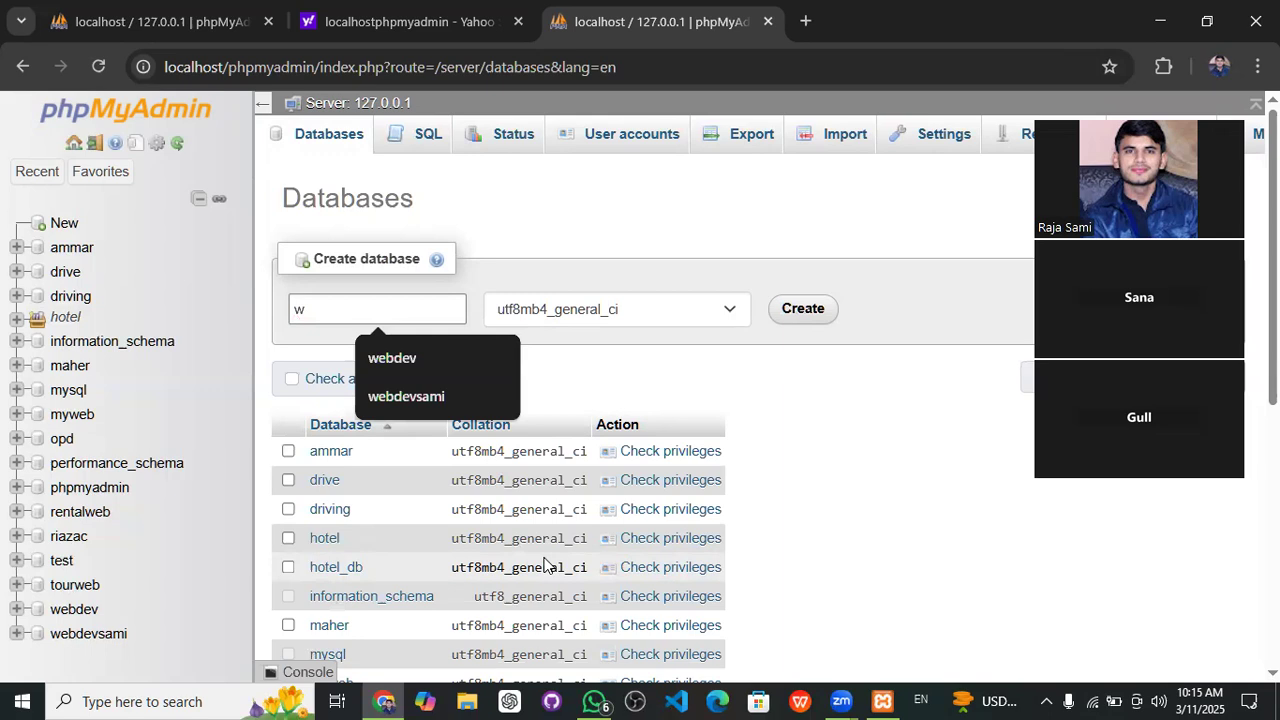
key("BackSpace")
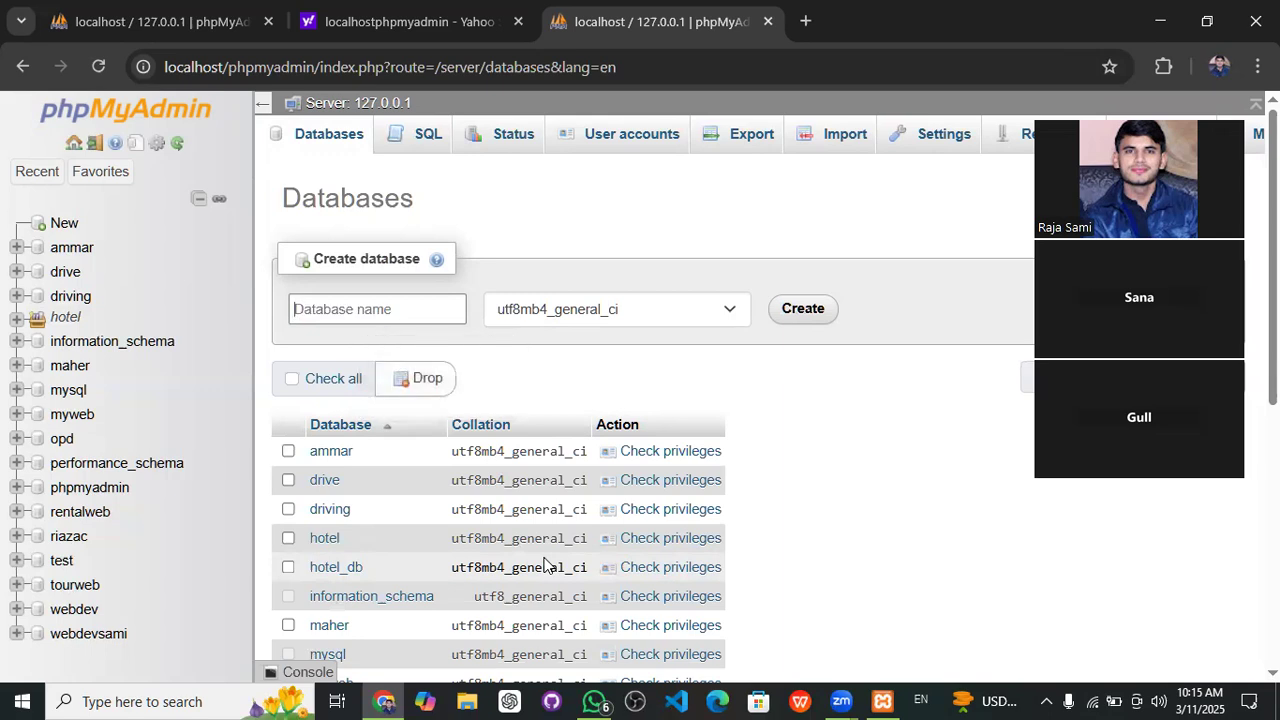
type("wordpressweb")
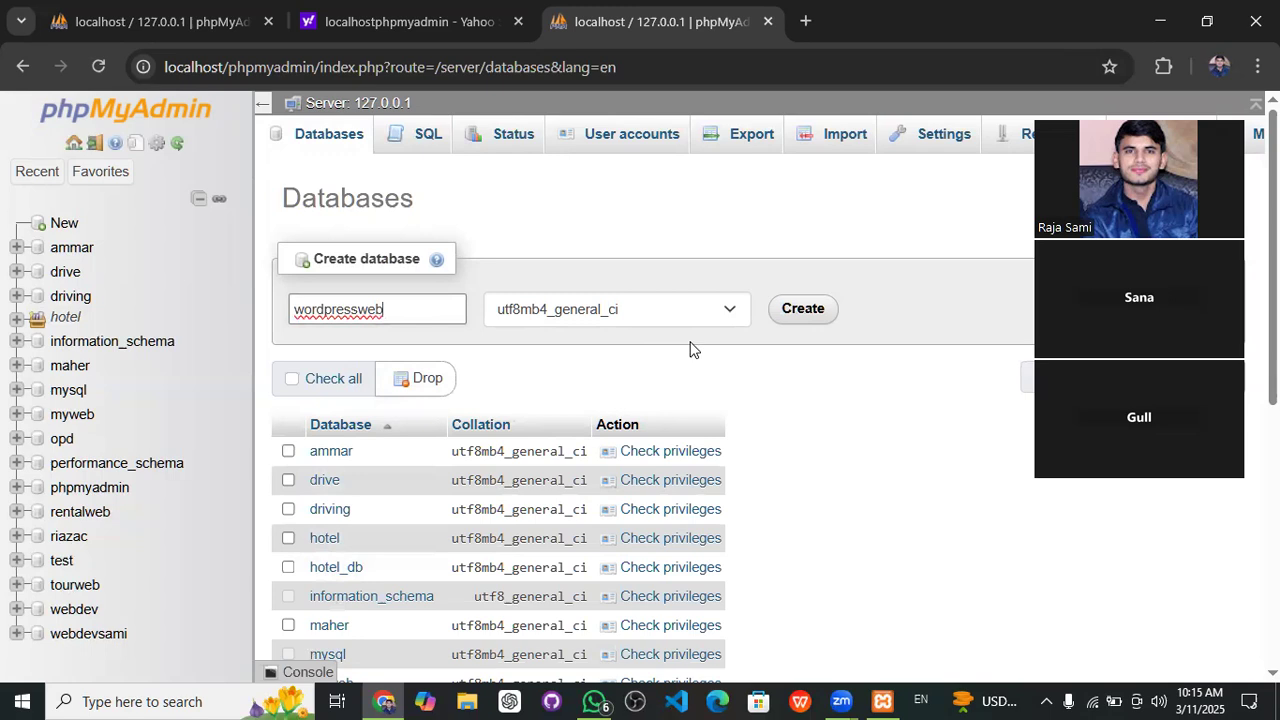
left_click(792, 313)
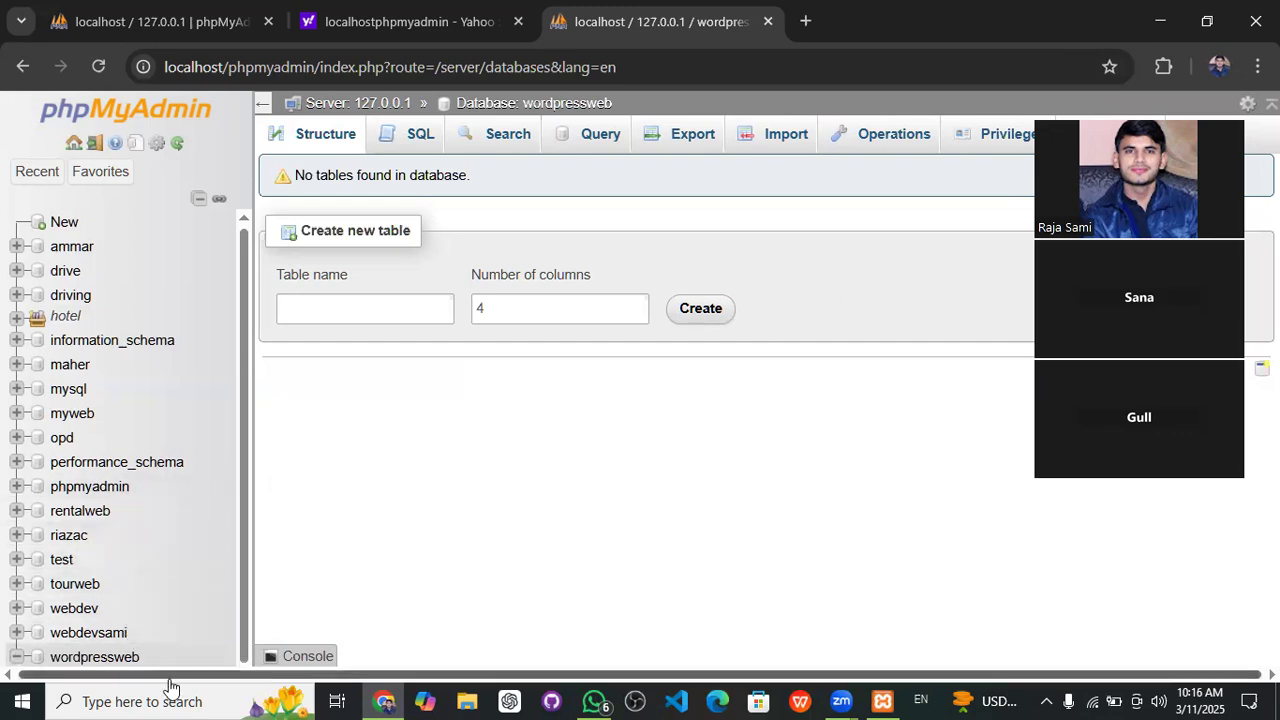
- Open the wordpressweb database's empty Structure page
left_click(124, 662)
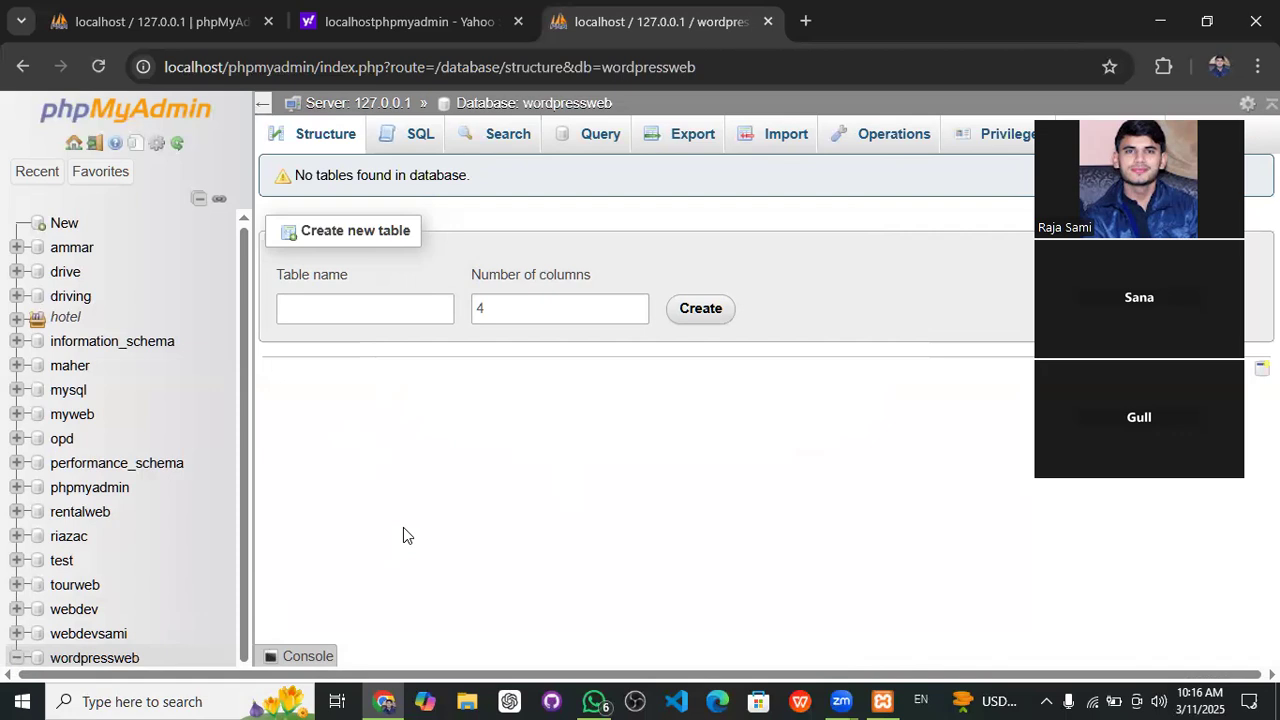
- Minimize Chrome and the XAMPP Control Panel to clear the desktop
left_click(1158, 20)
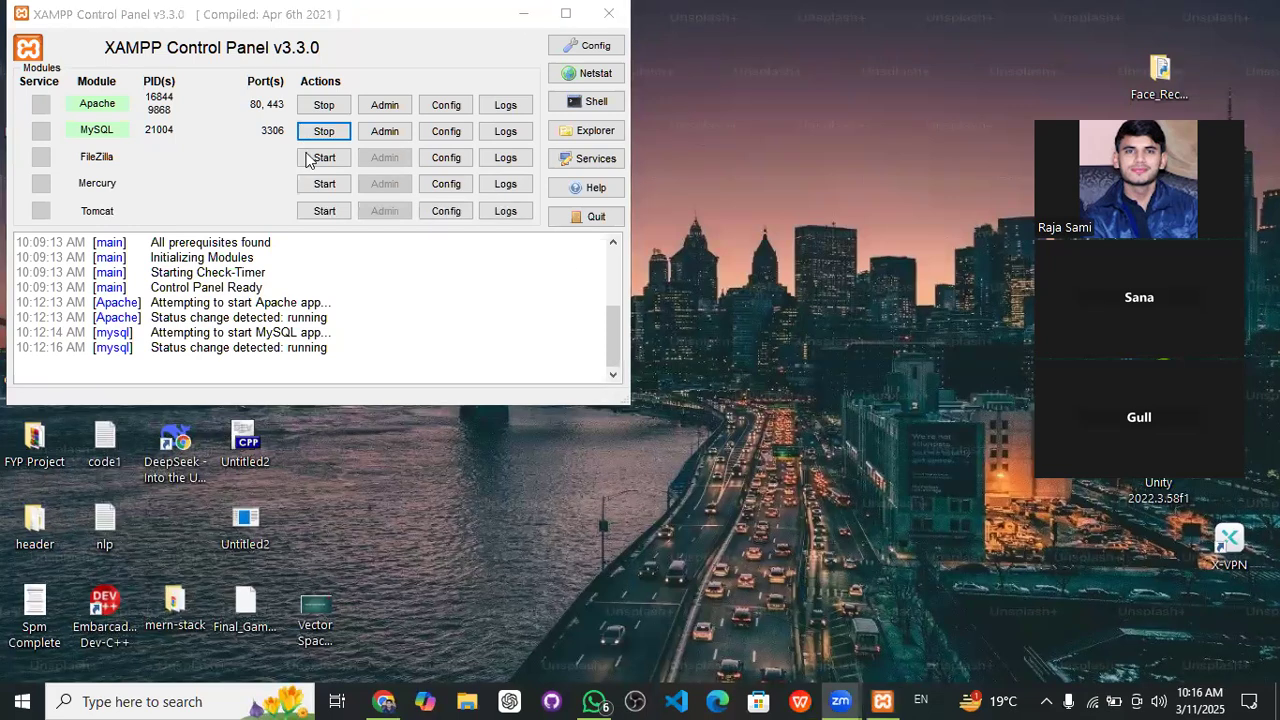
left_click(520, 16)
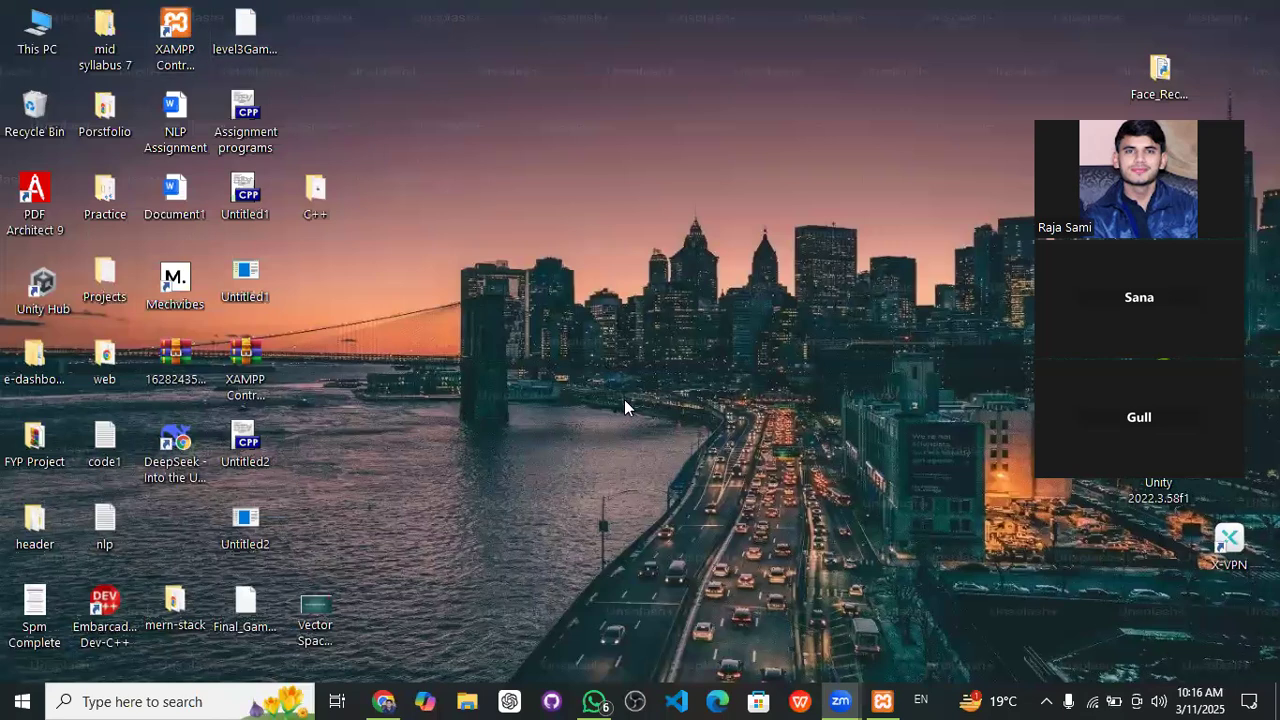
left_click(880, 700)
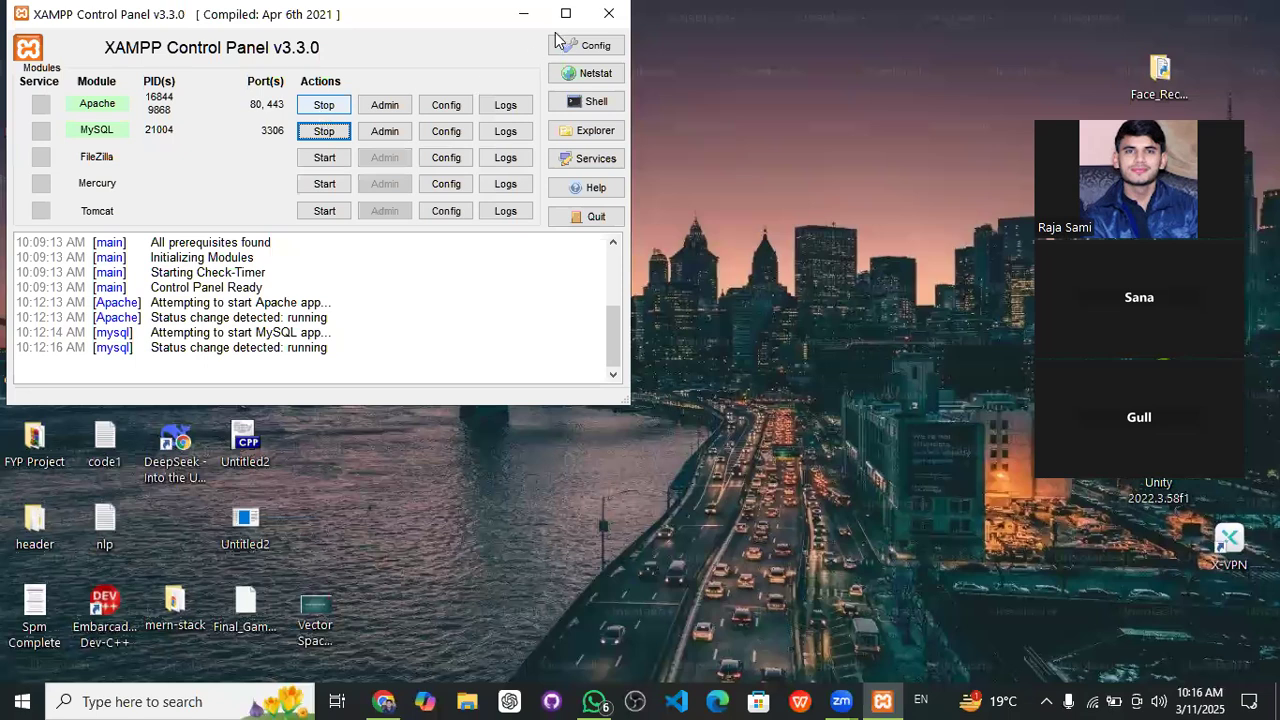
left_click(521, 13)
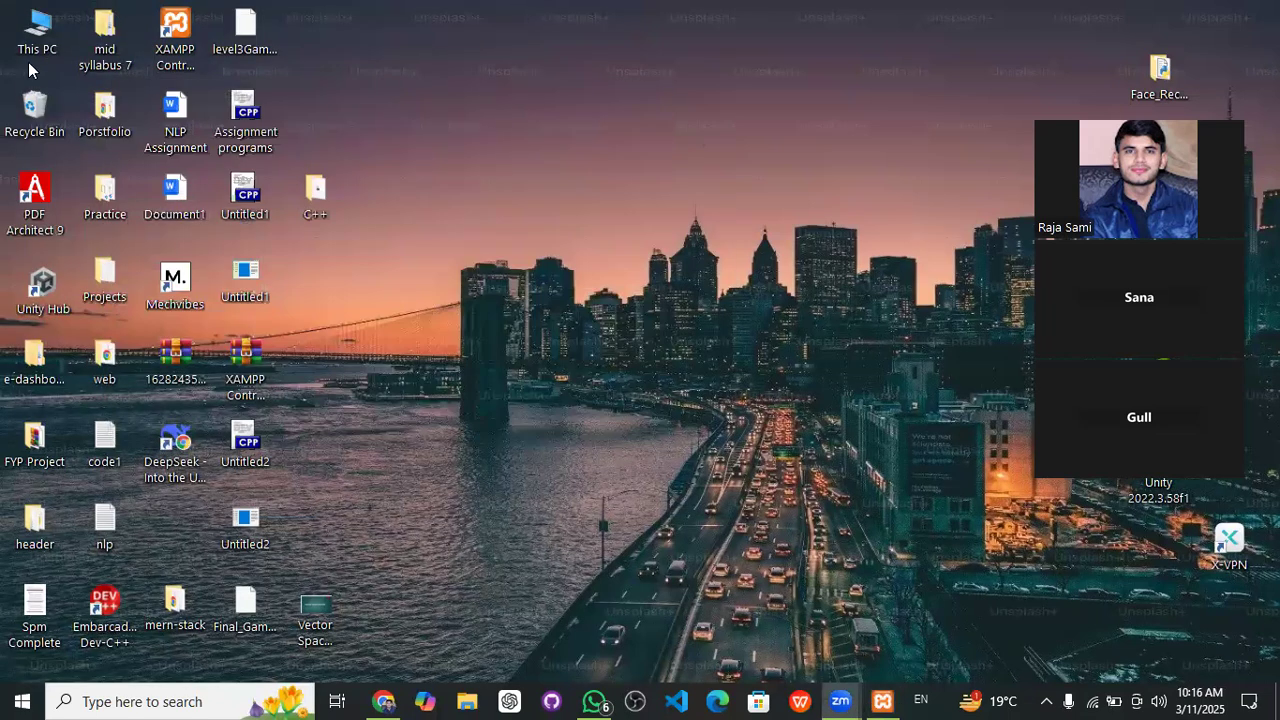
- Open File Explorer from This PC and navigate to C:\xampp\htdocs
double_click(44, 37)
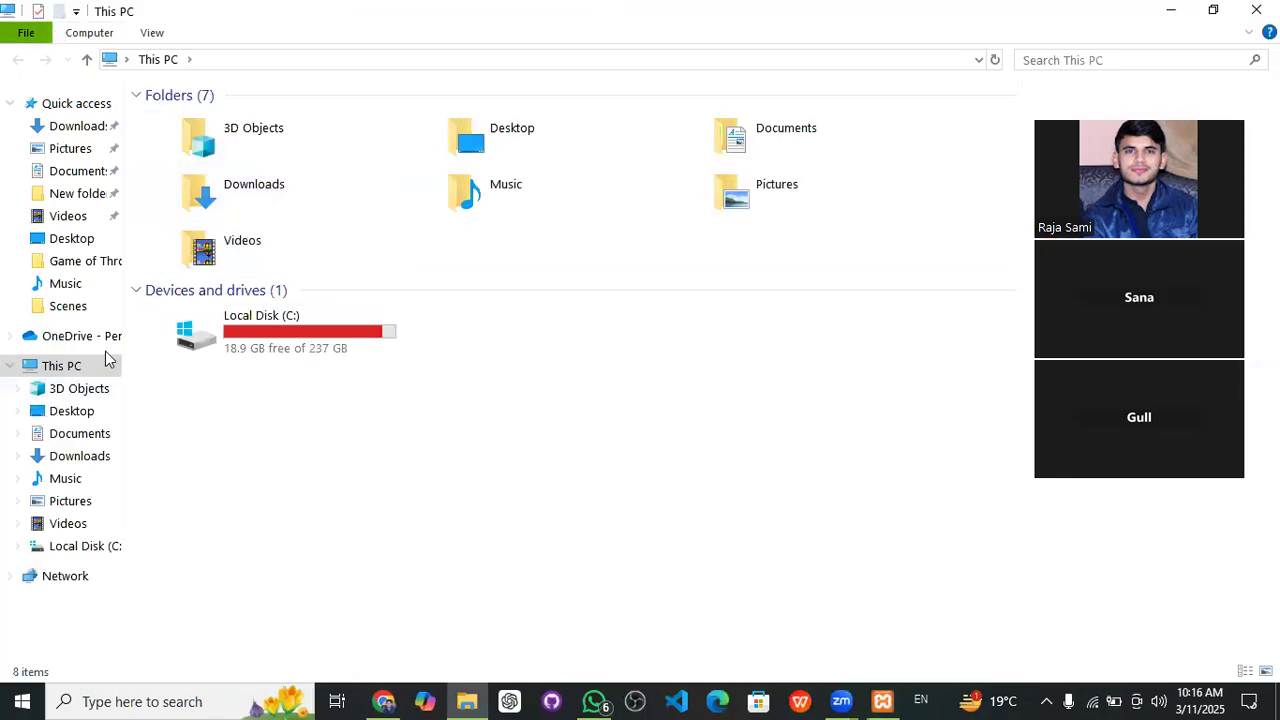
left_click(78, 128)
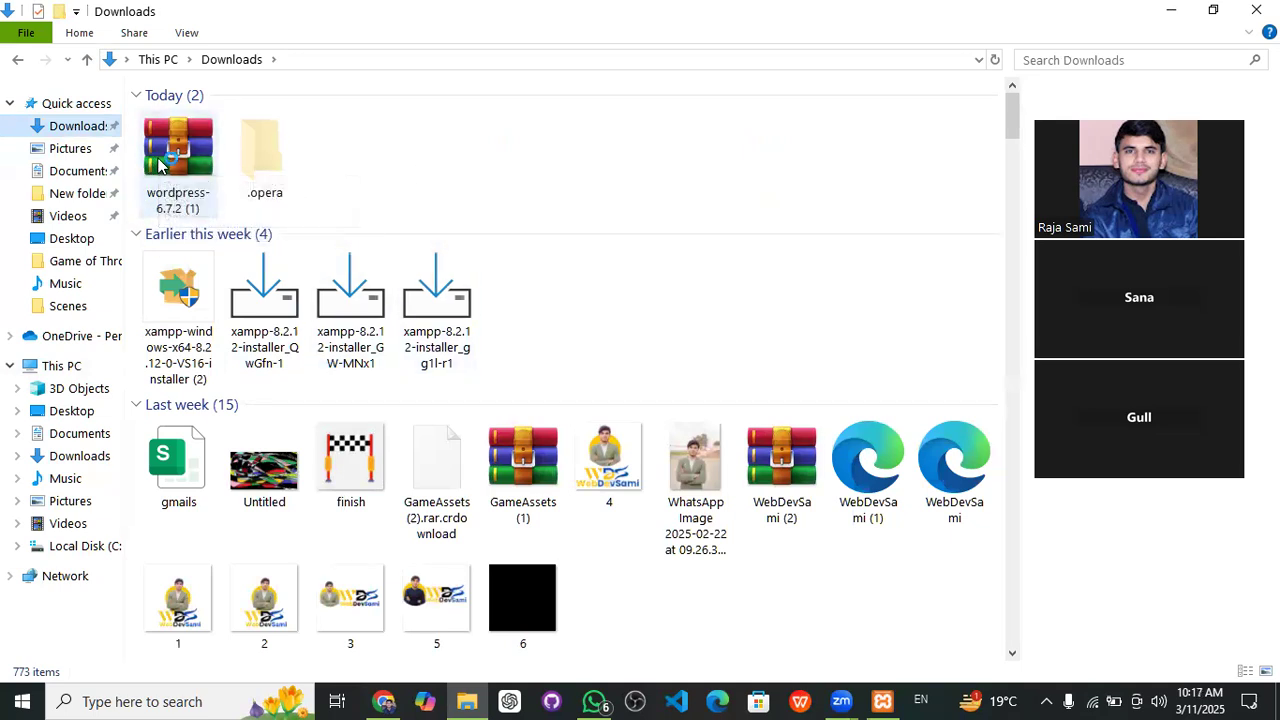
left_click(81, 549)
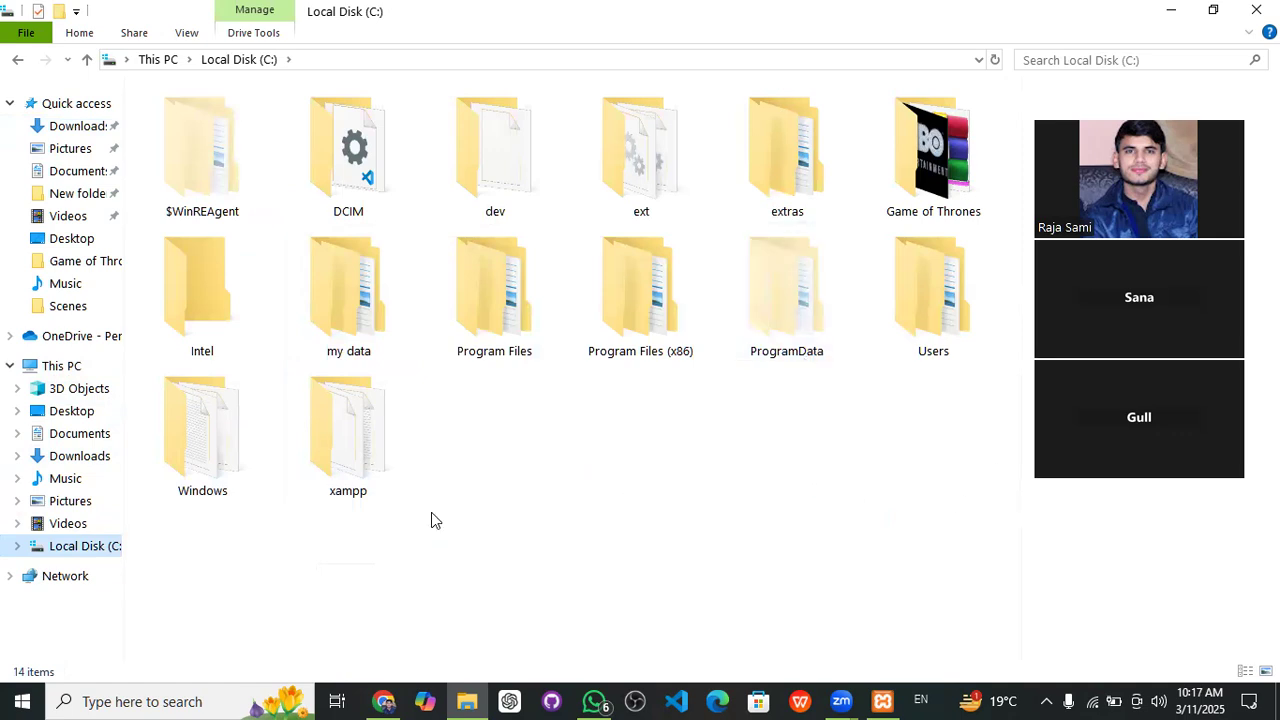
double_click(337, 459)
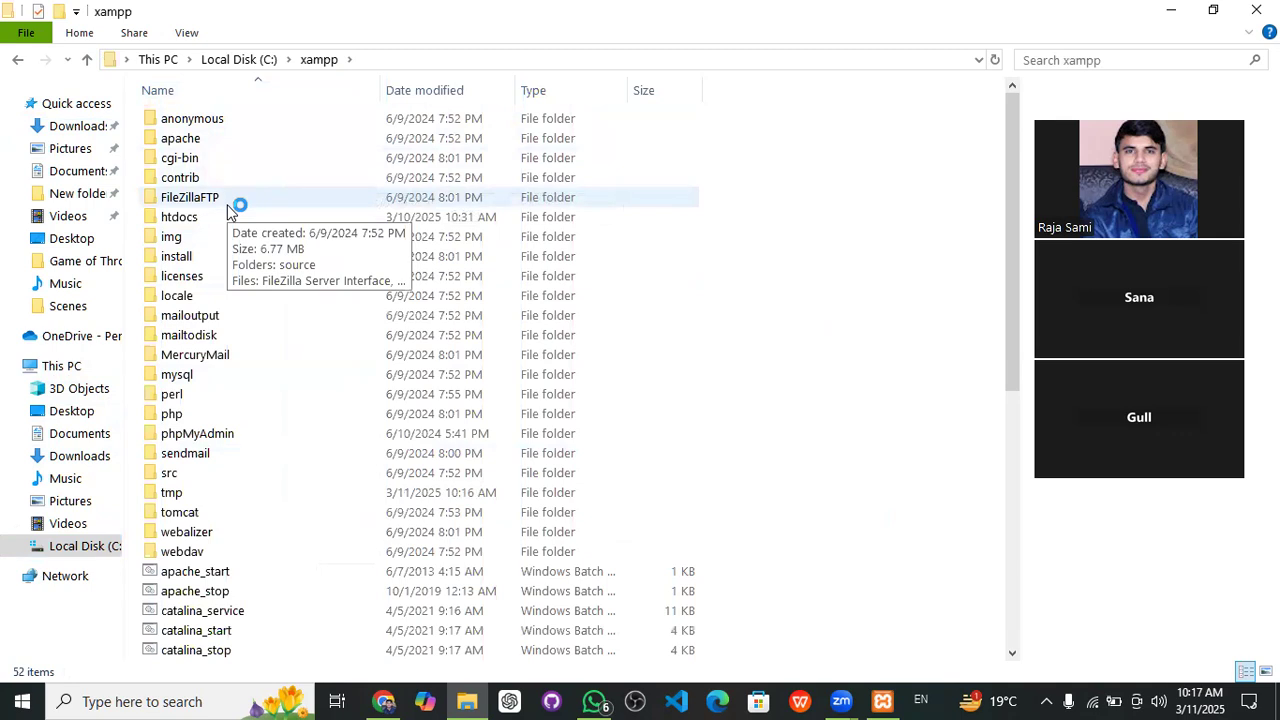
double_click(178, 220)
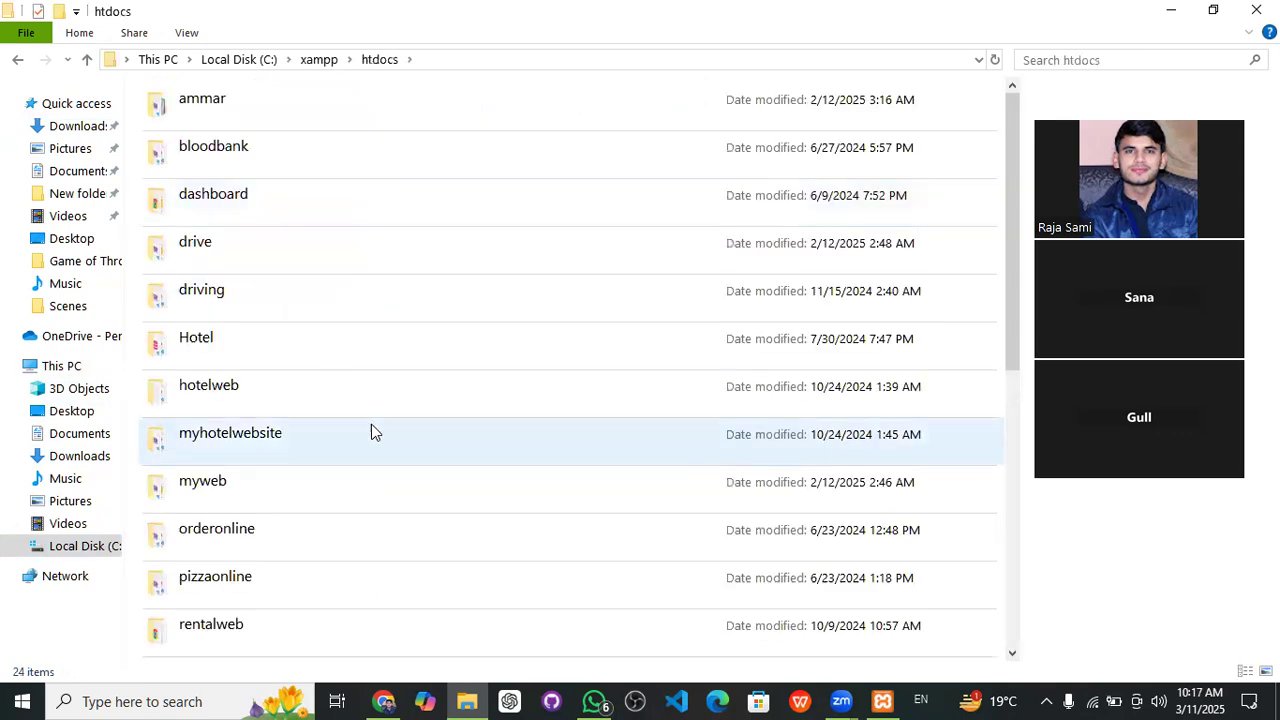
scroll(371, 424, "down", 5)
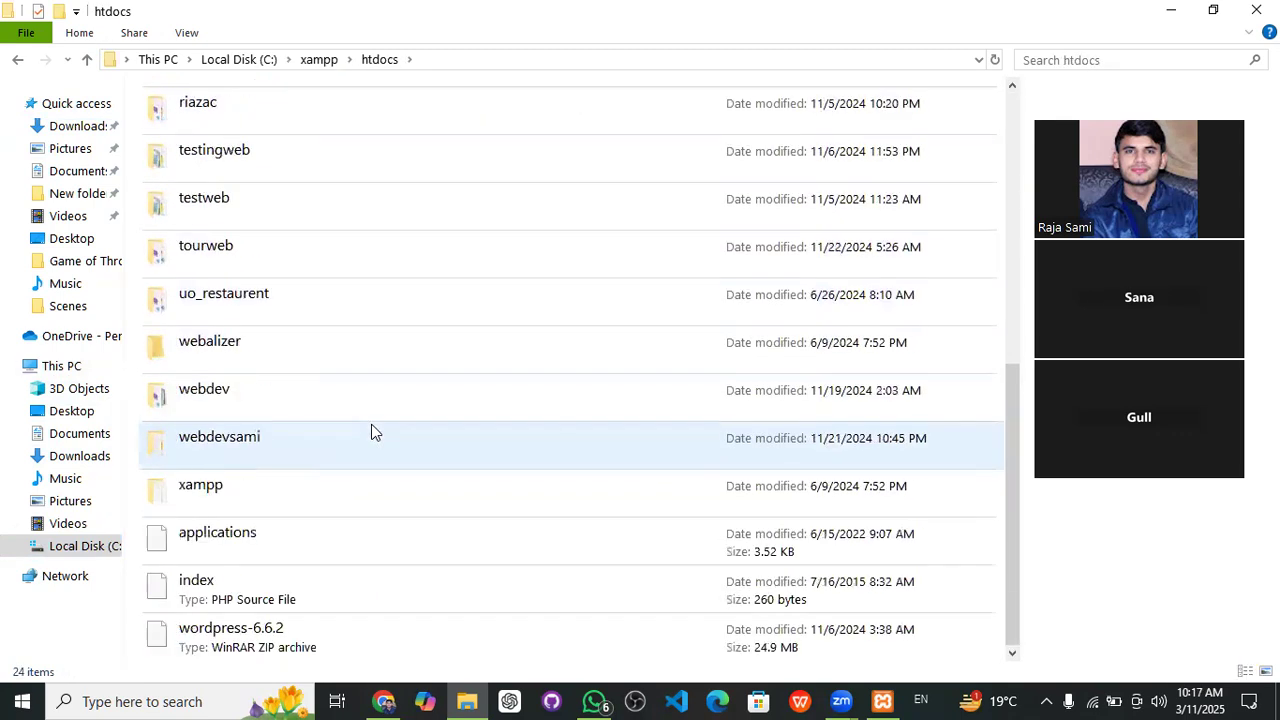
- Delete the old wordpress-6.6.2 archive from htdocs
left_click(246, 656)
key("Delete")
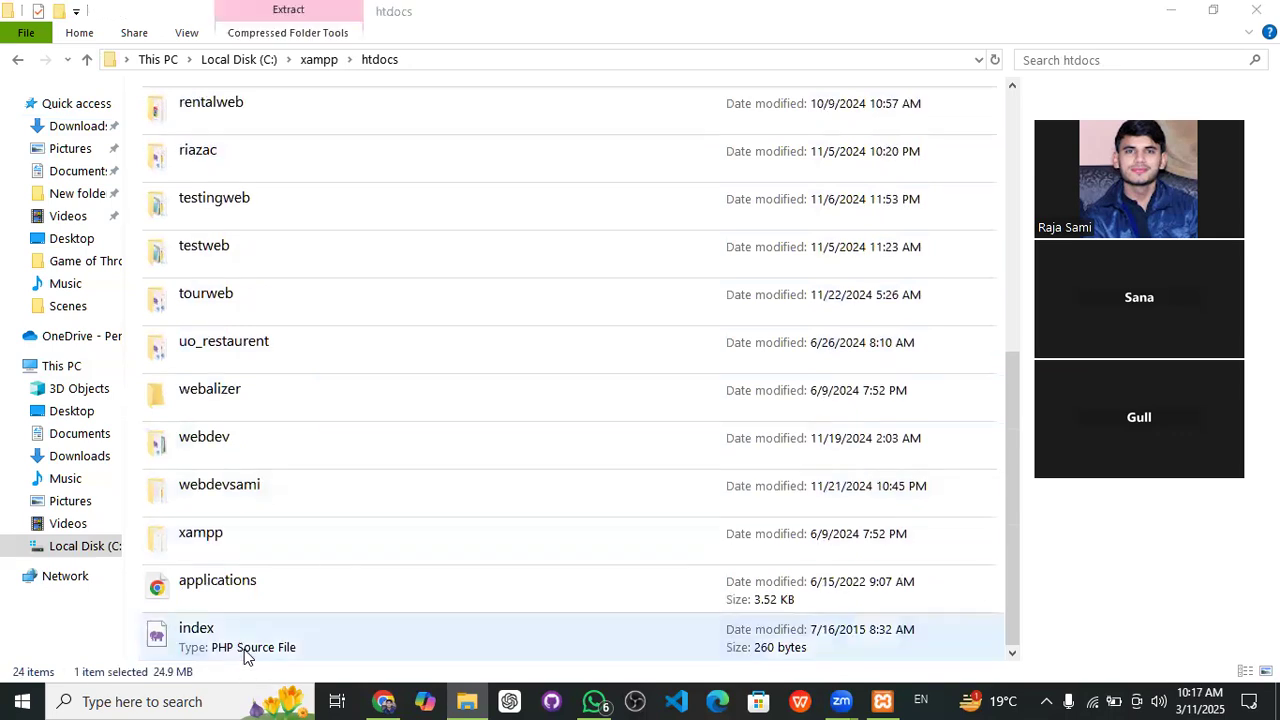
scroll(511, 420, "up", 4)
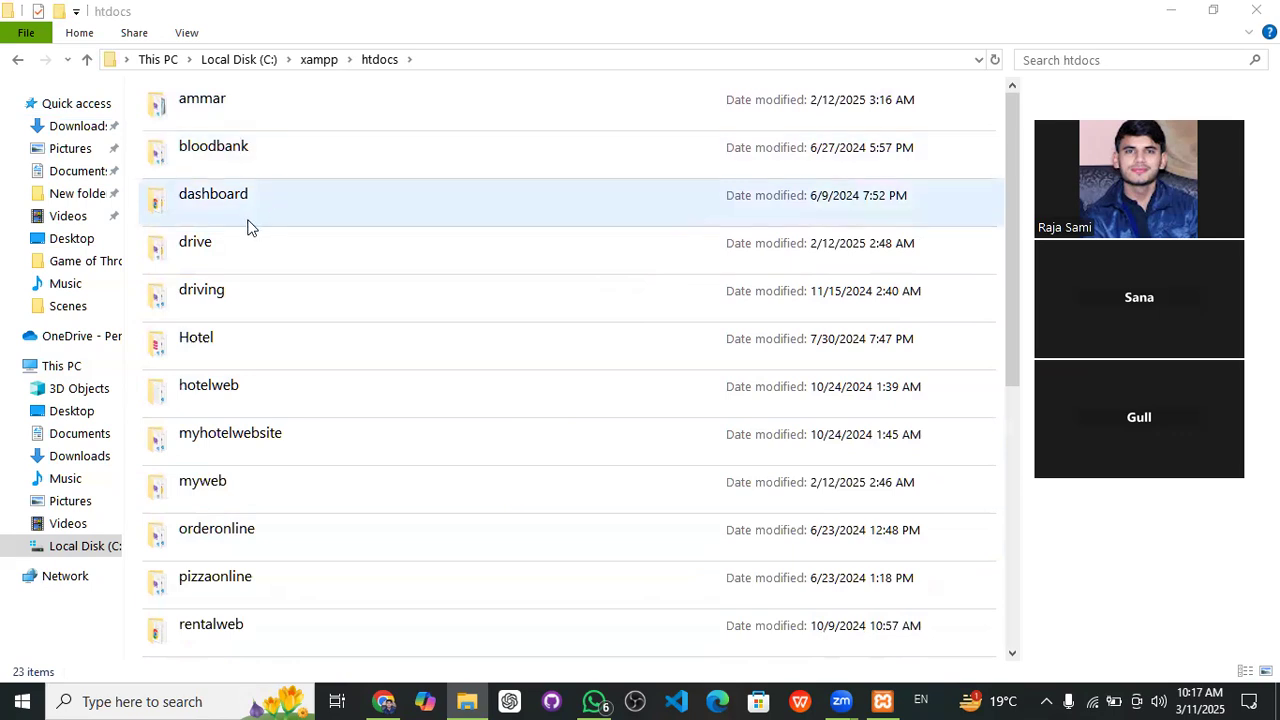
scroll(242, 317, "down", 4)
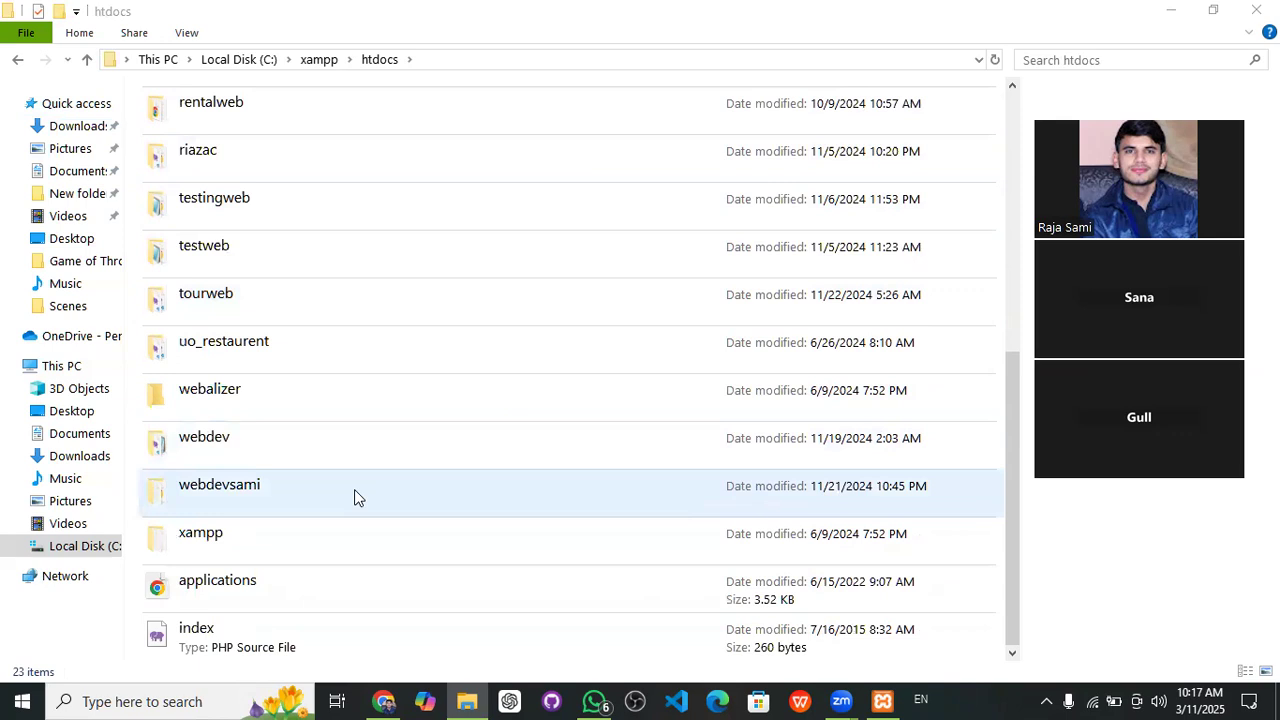
- Copy the wordpress-6.7.2 (1) archive from Downloads and paste it into C:\xampp\htdocs
left_click(93, 132)
left_click(176, 190)
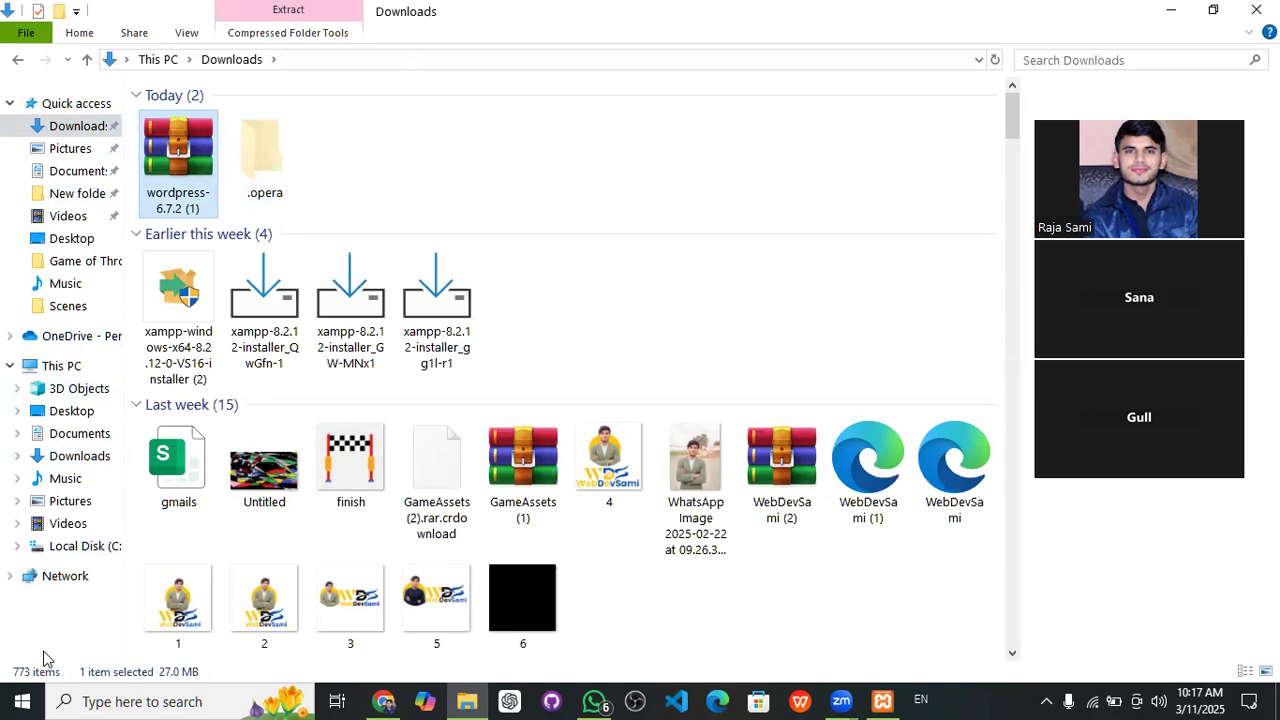
left_click(84, 556)
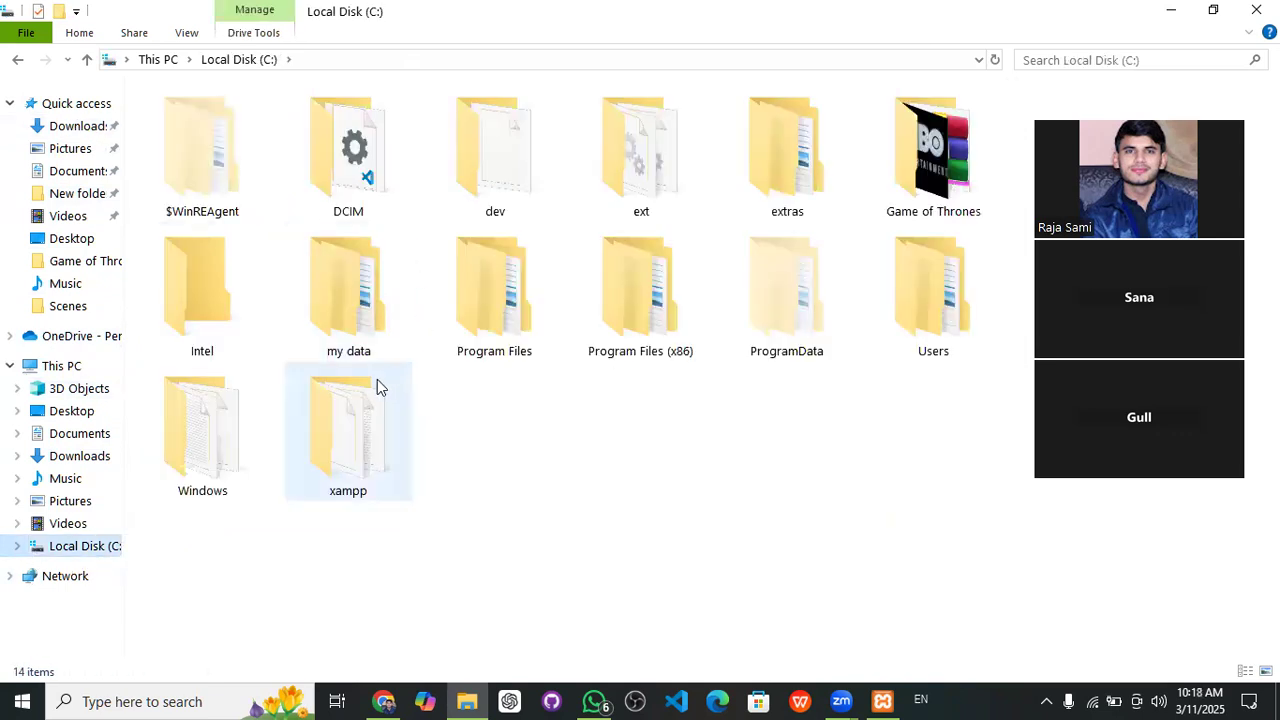
double_click(360, 405)
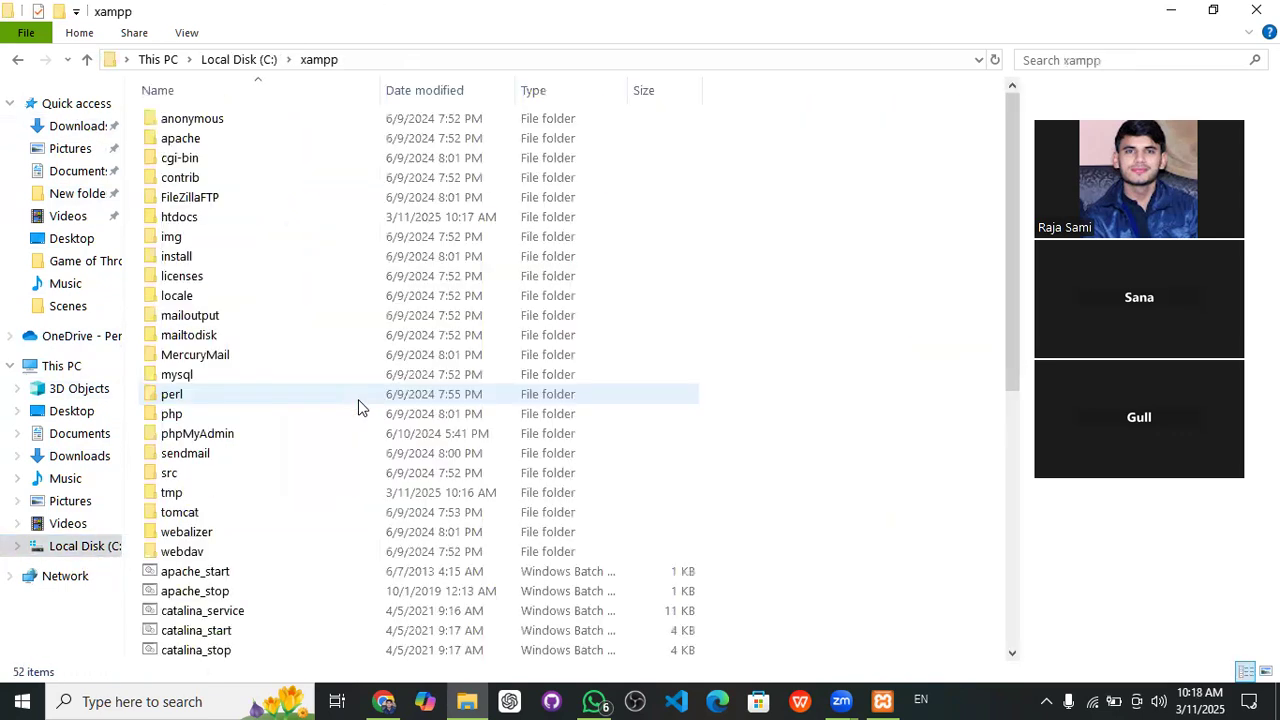
left_click(189, 222)
double_click(189, 222)
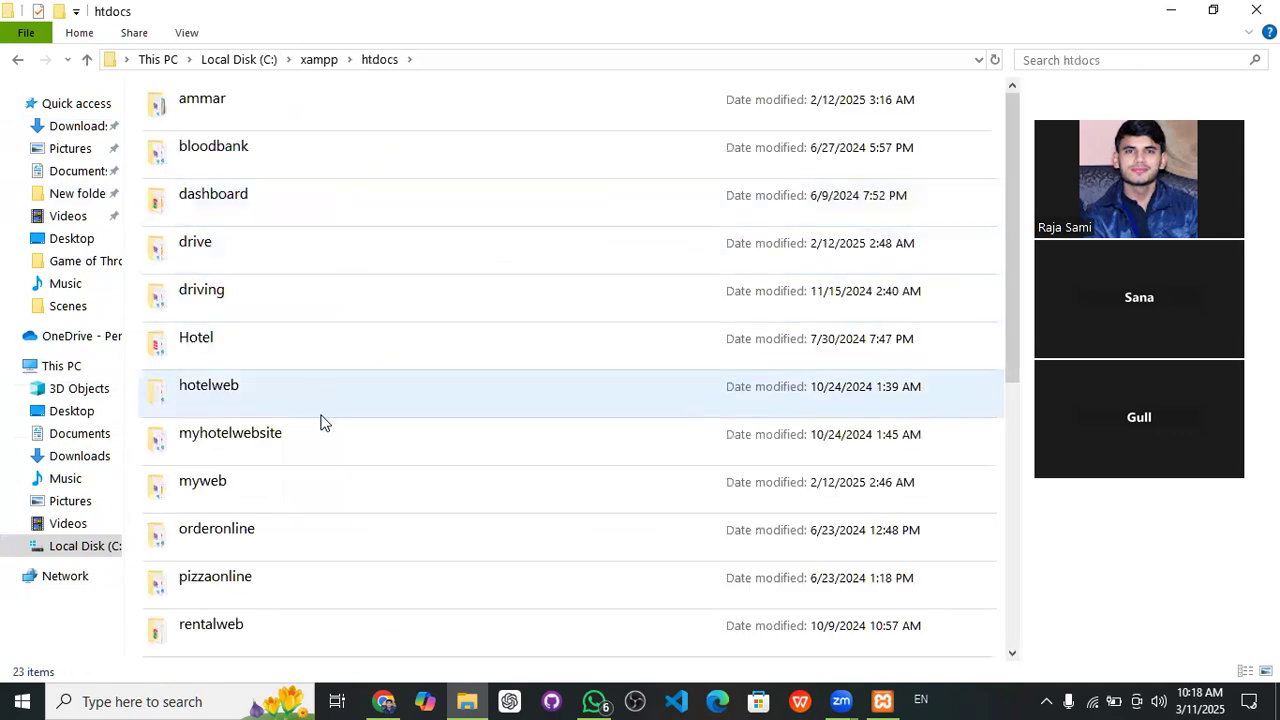
key("ctrl+v")
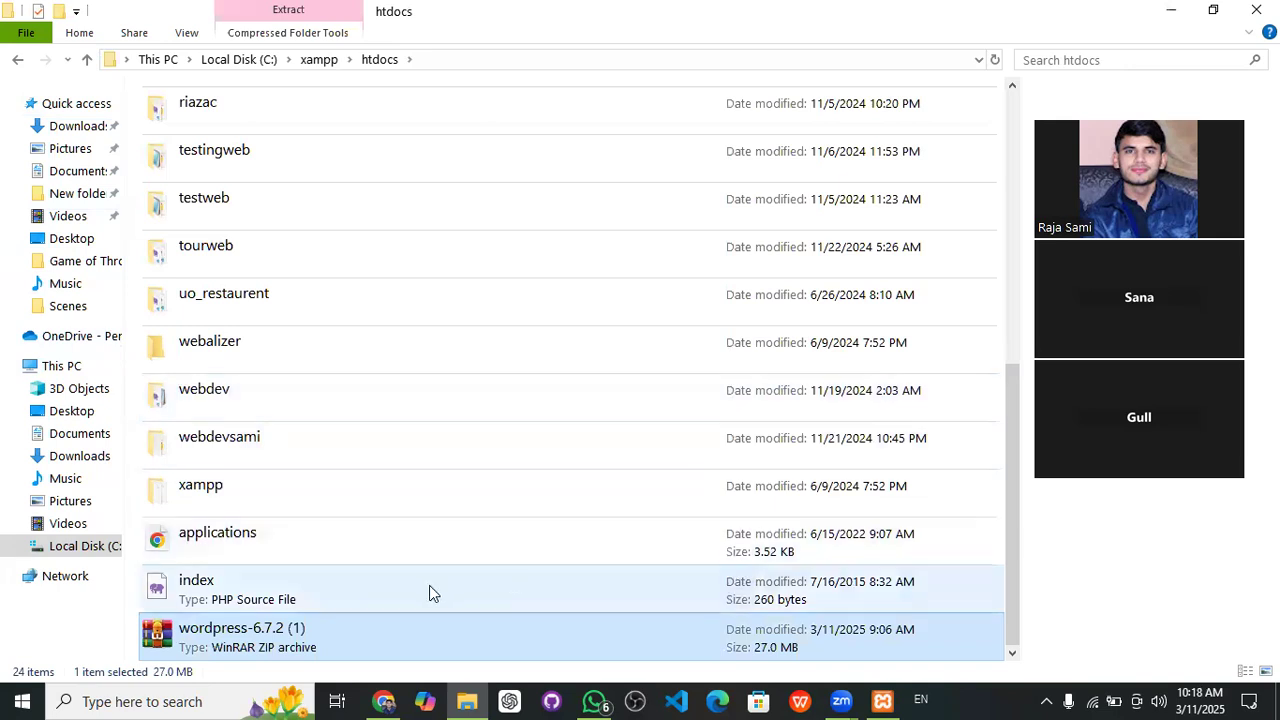
- Extract the wordpress-6.7.2 (1) archive in htdocs and select the new wordpress folder
right_click(240, 648)
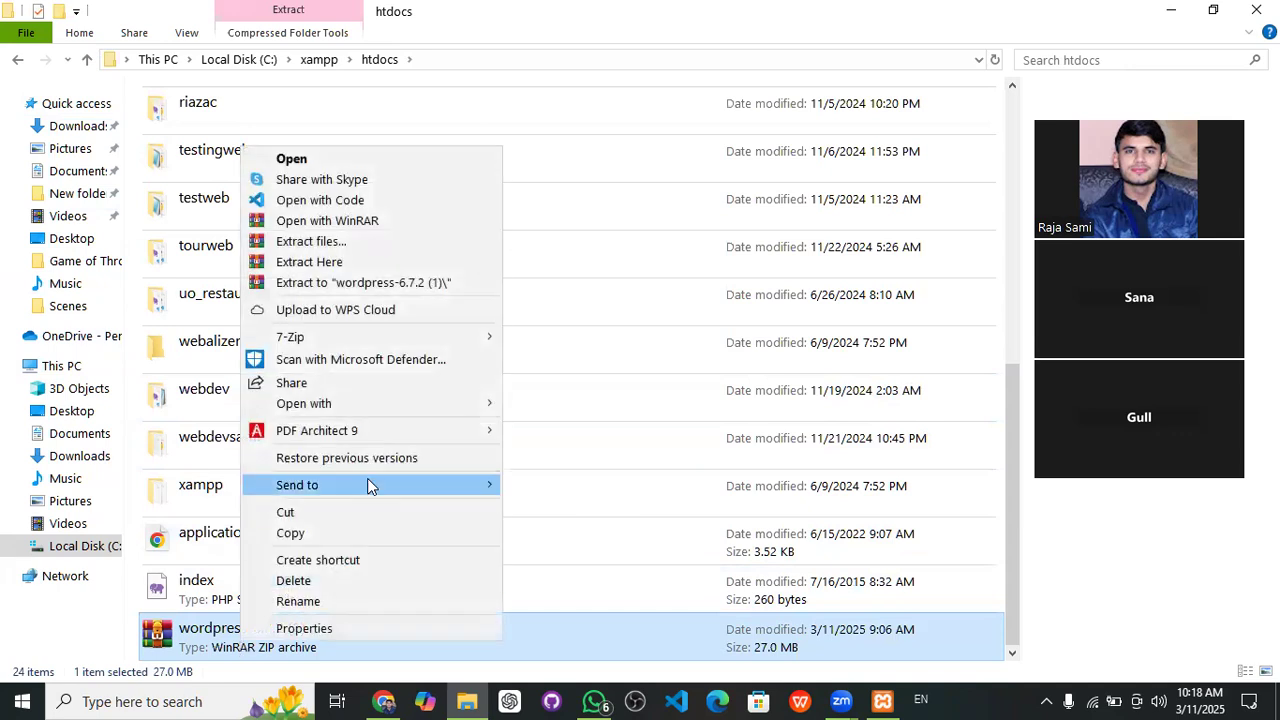
left_click(333, 268)
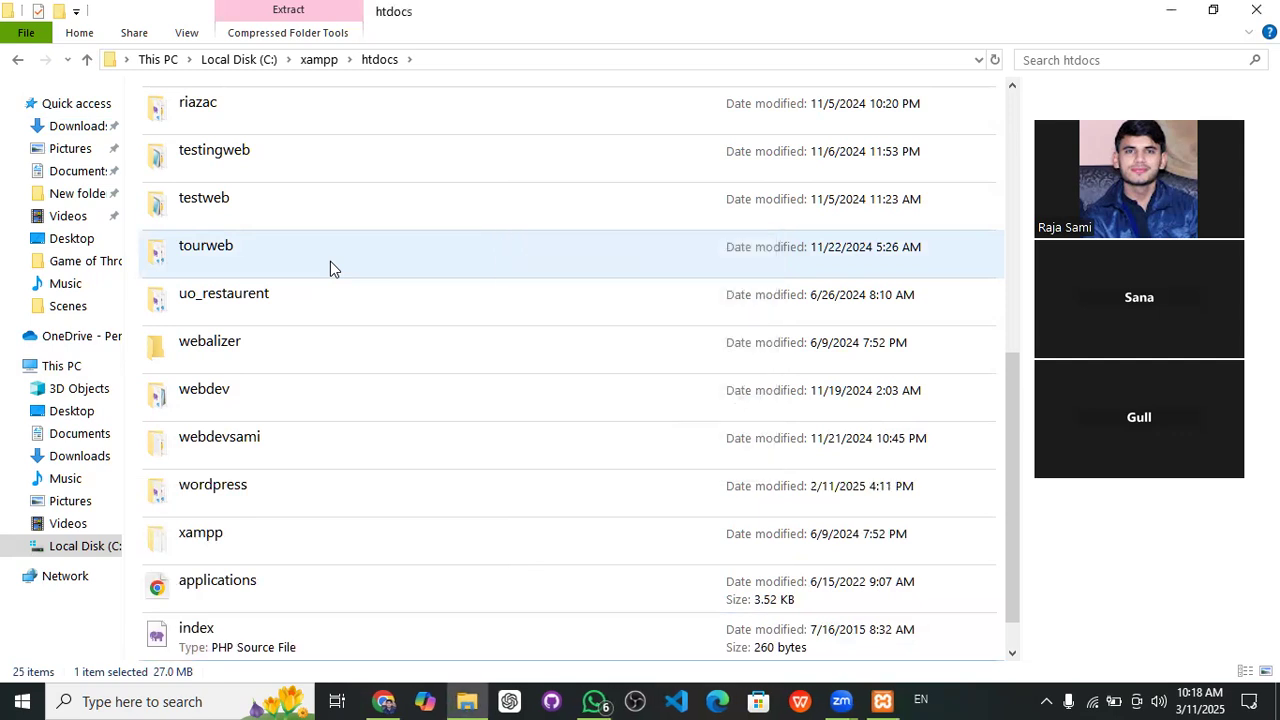
left_click(199, 500)
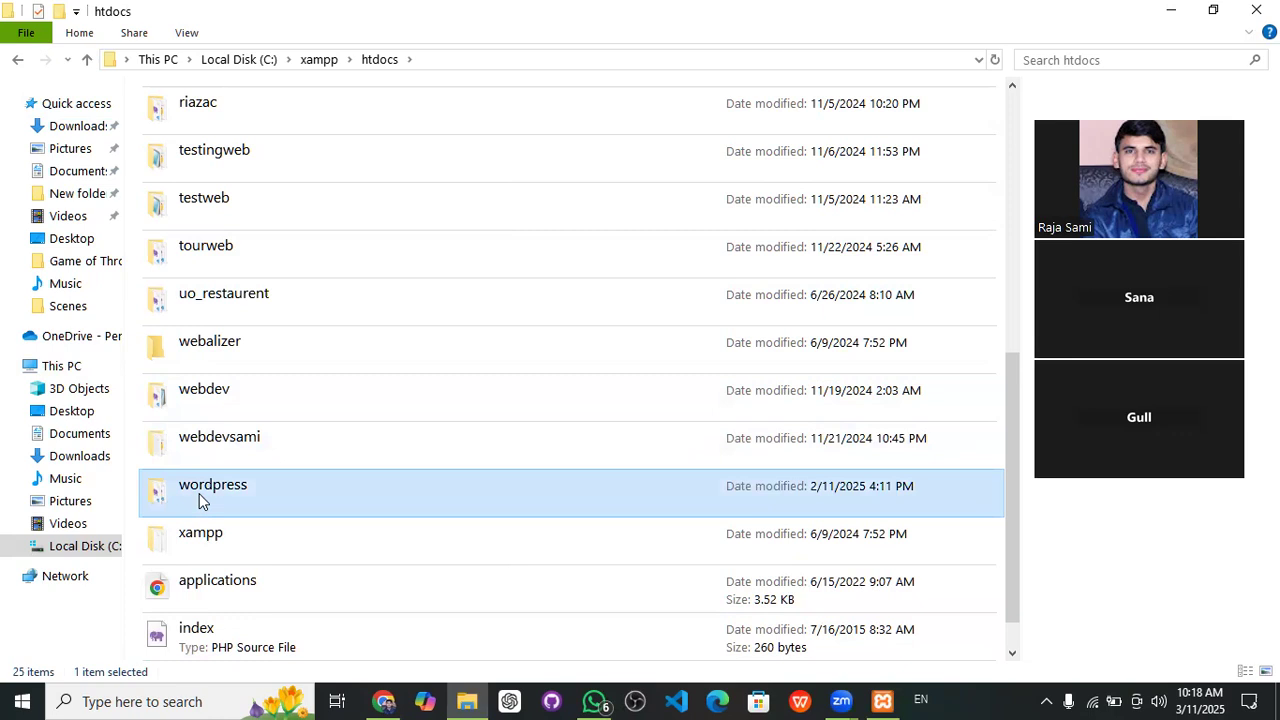
- Append 'web' to the wordpress folder in htdocs so it is named wordpressweb
right_click(199, 500)
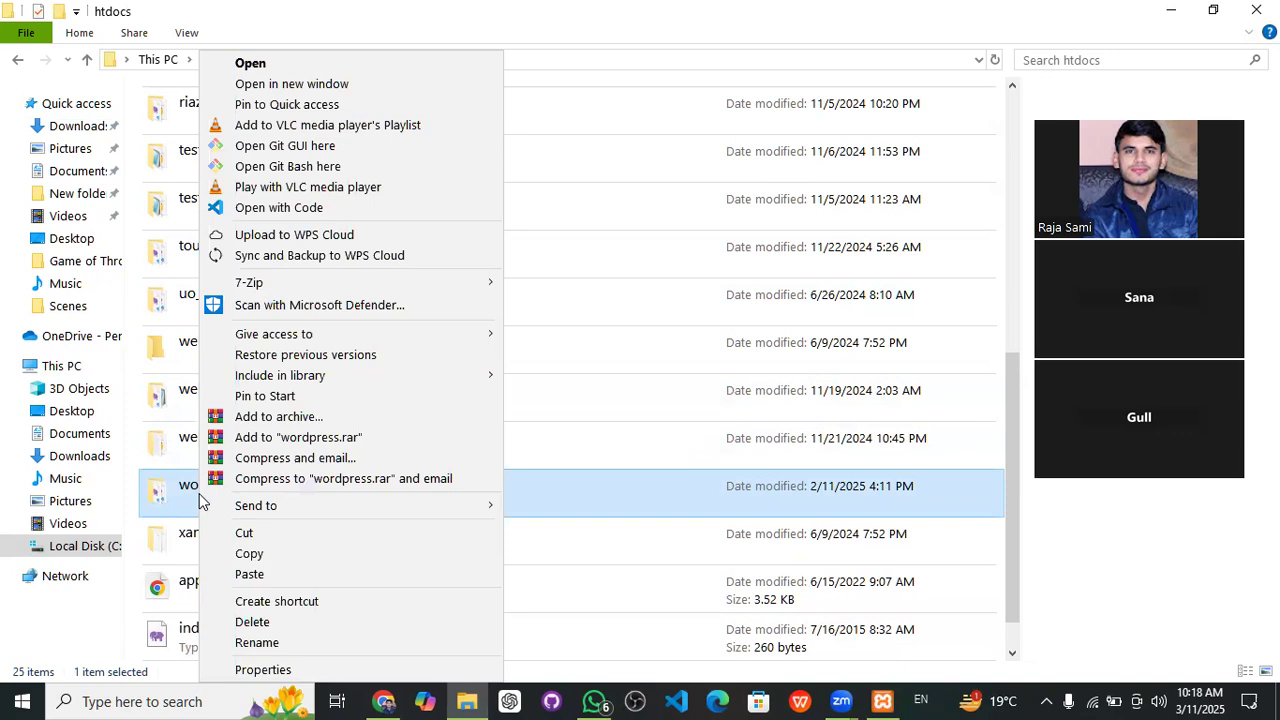
left_click(256, 642)
key("End")
type("web")
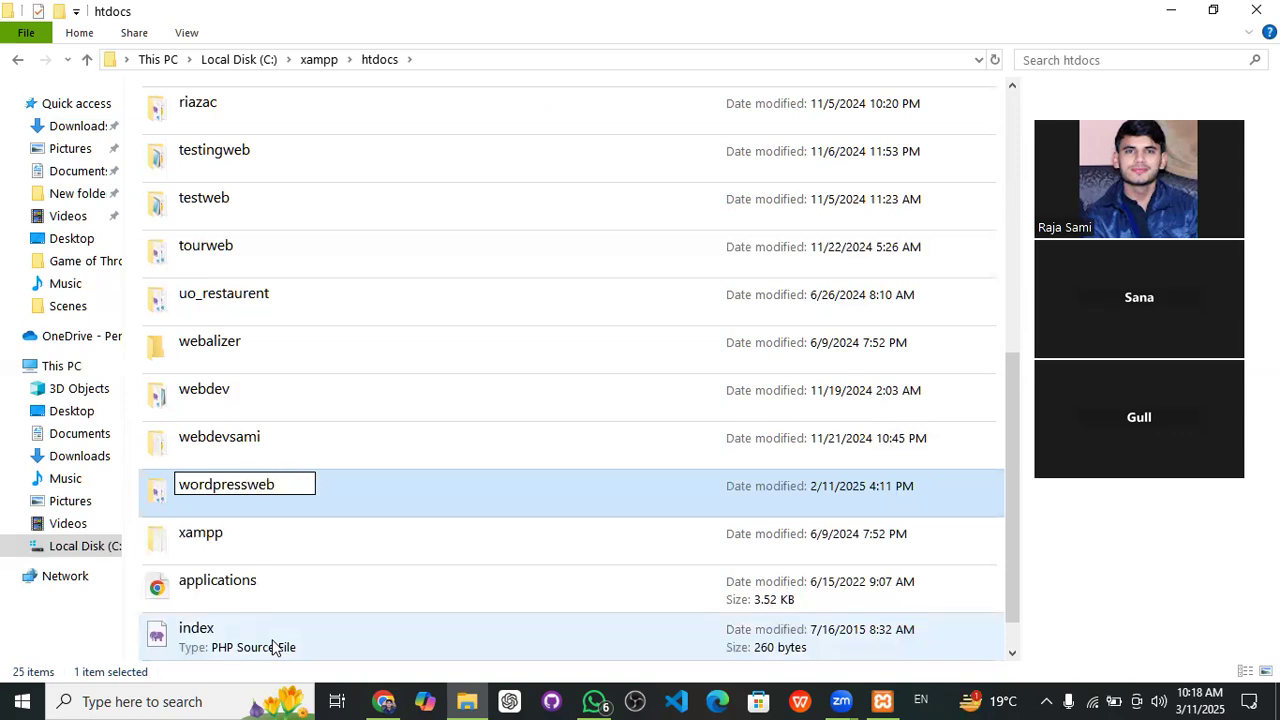
key("Return")
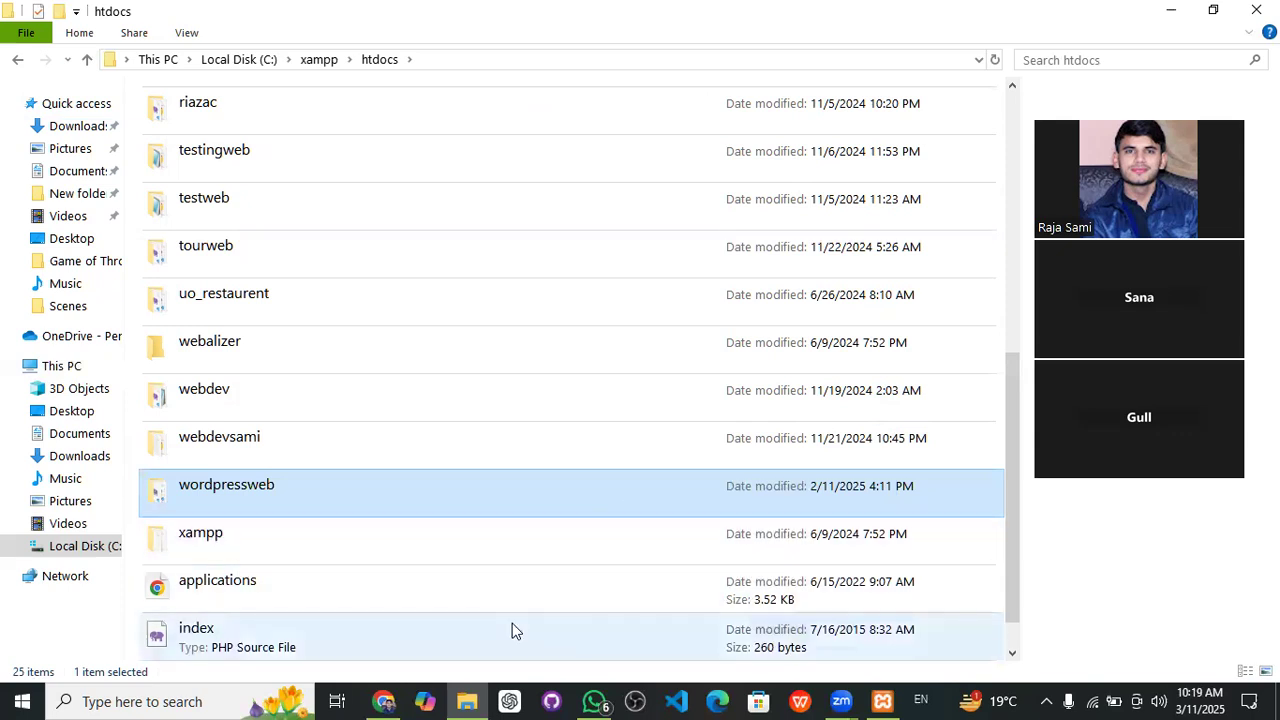
- Load localhost/wordpressweb in a new Chrome tab to bring up the WordPress installer
left_click(390, 700)
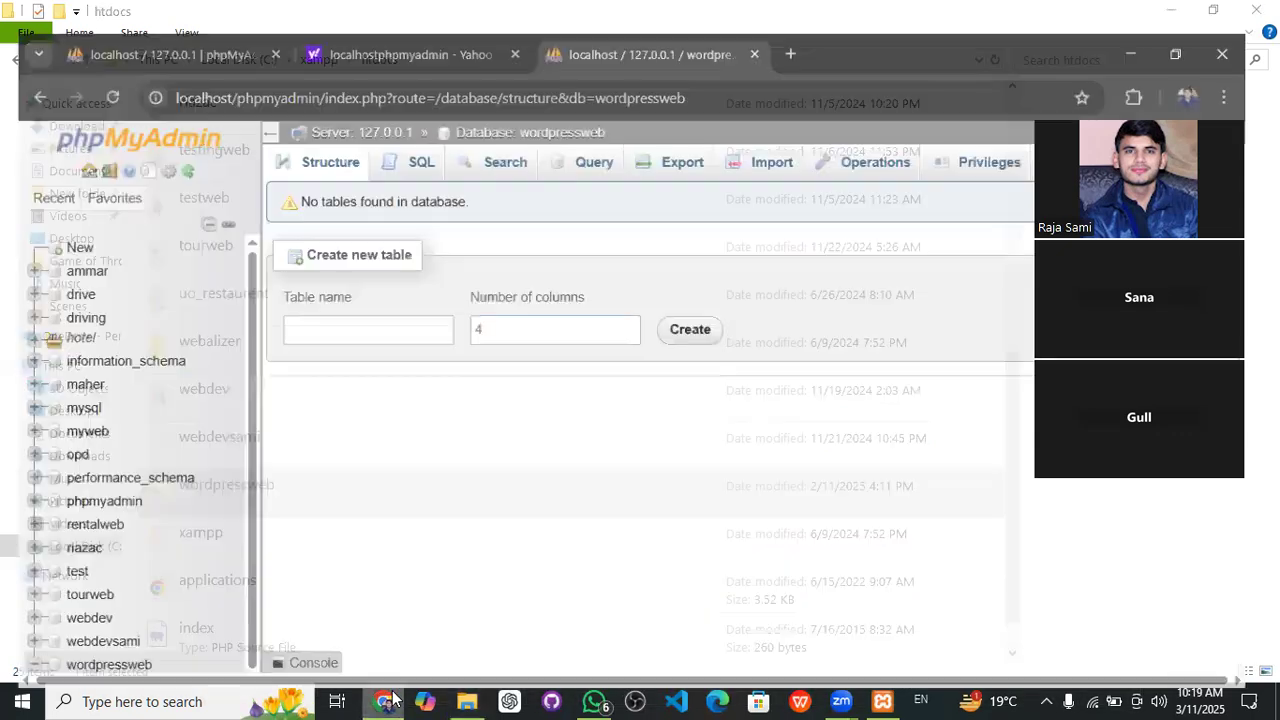
left_click(805, 20)
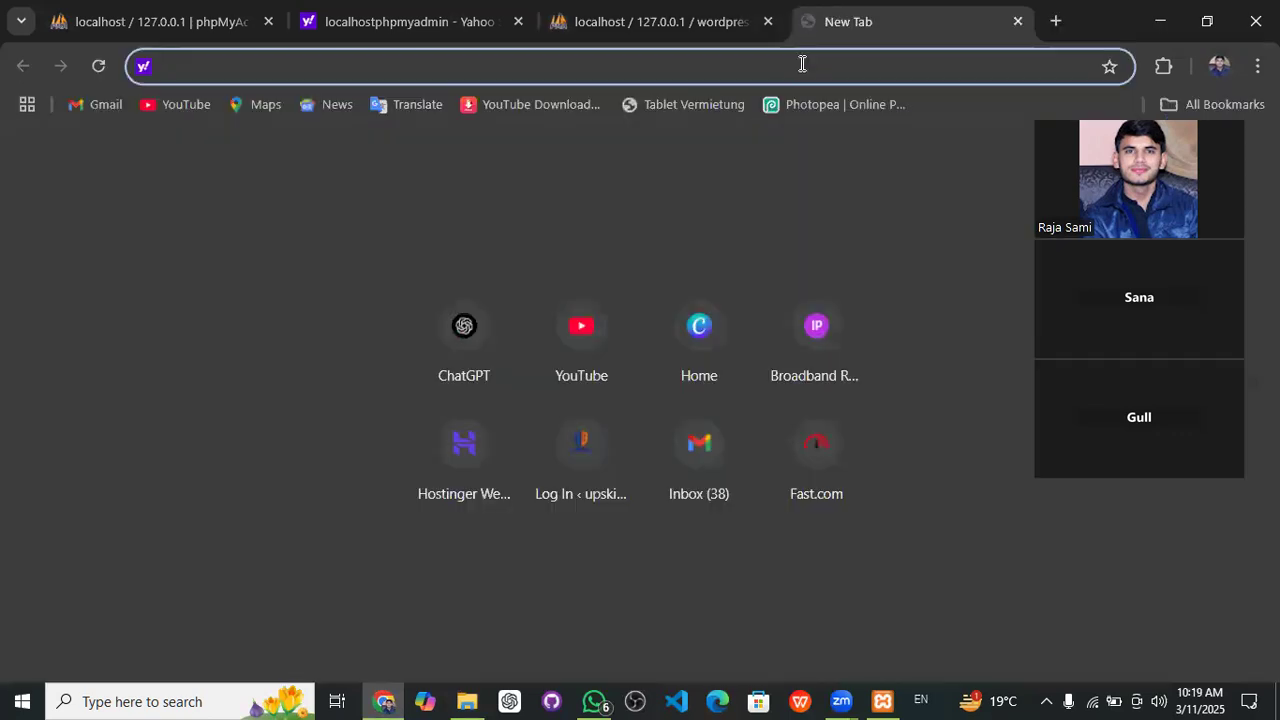
type("local")
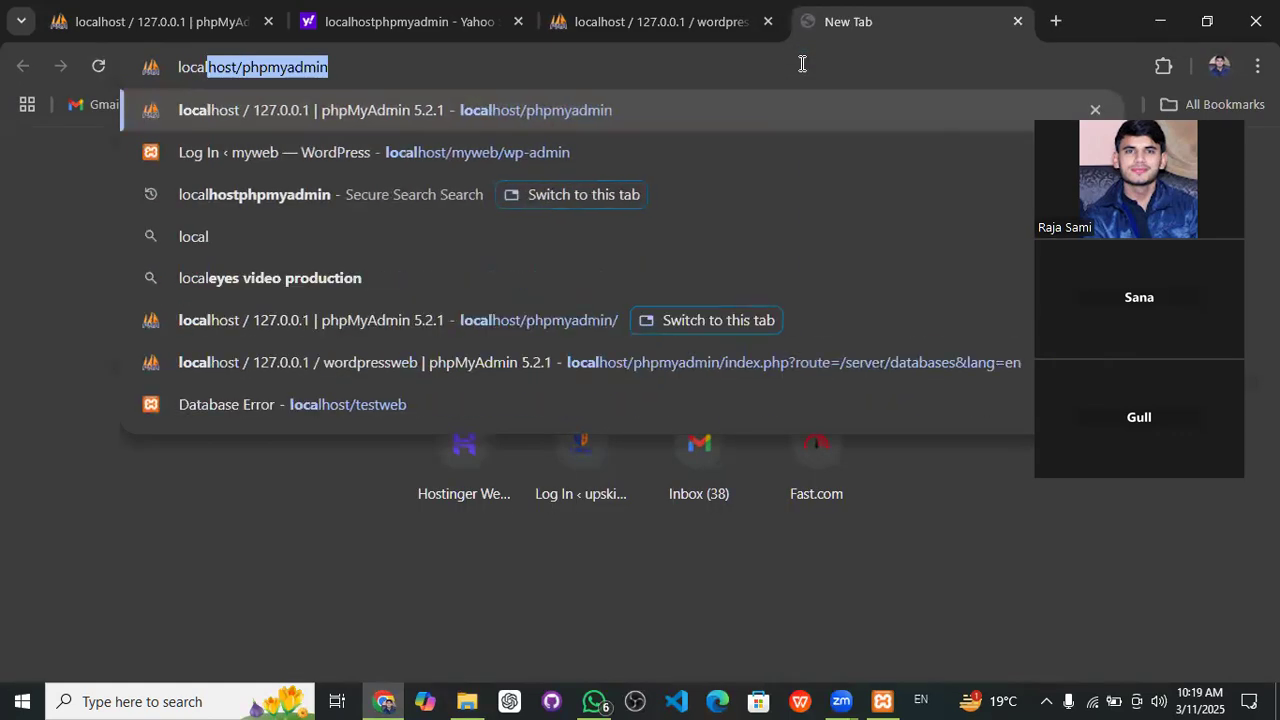
type("host")
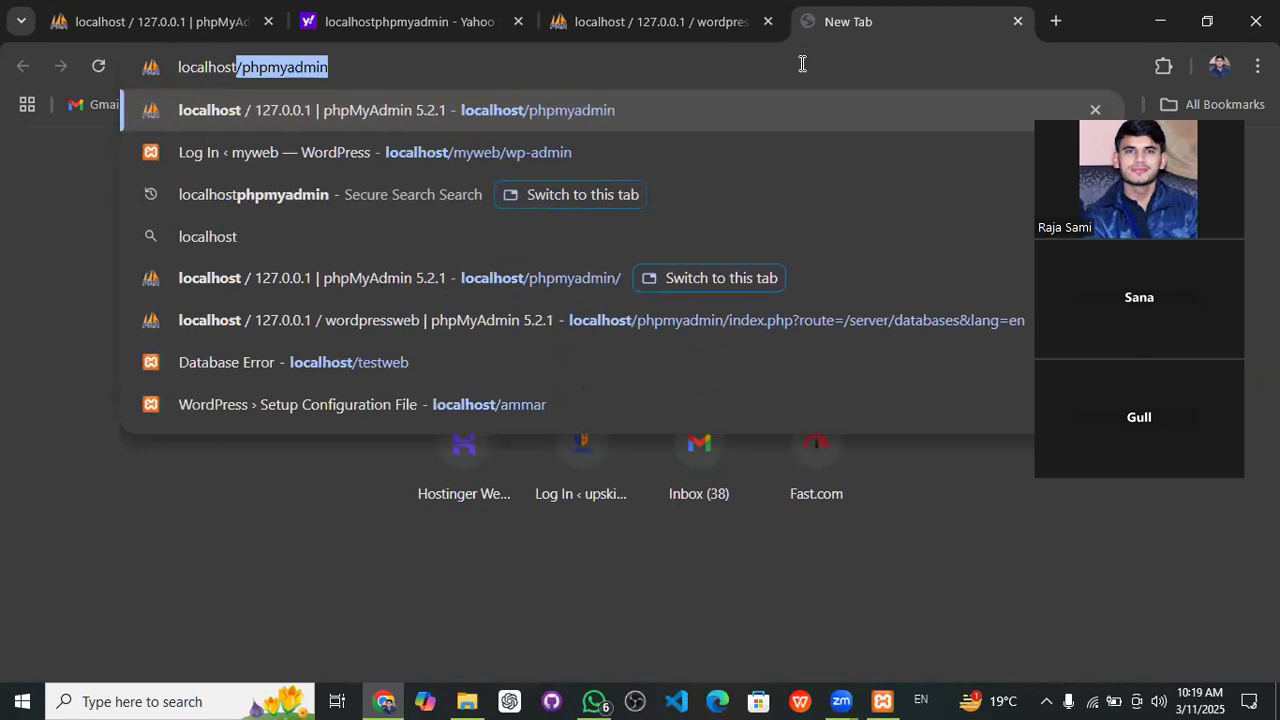
type("/")
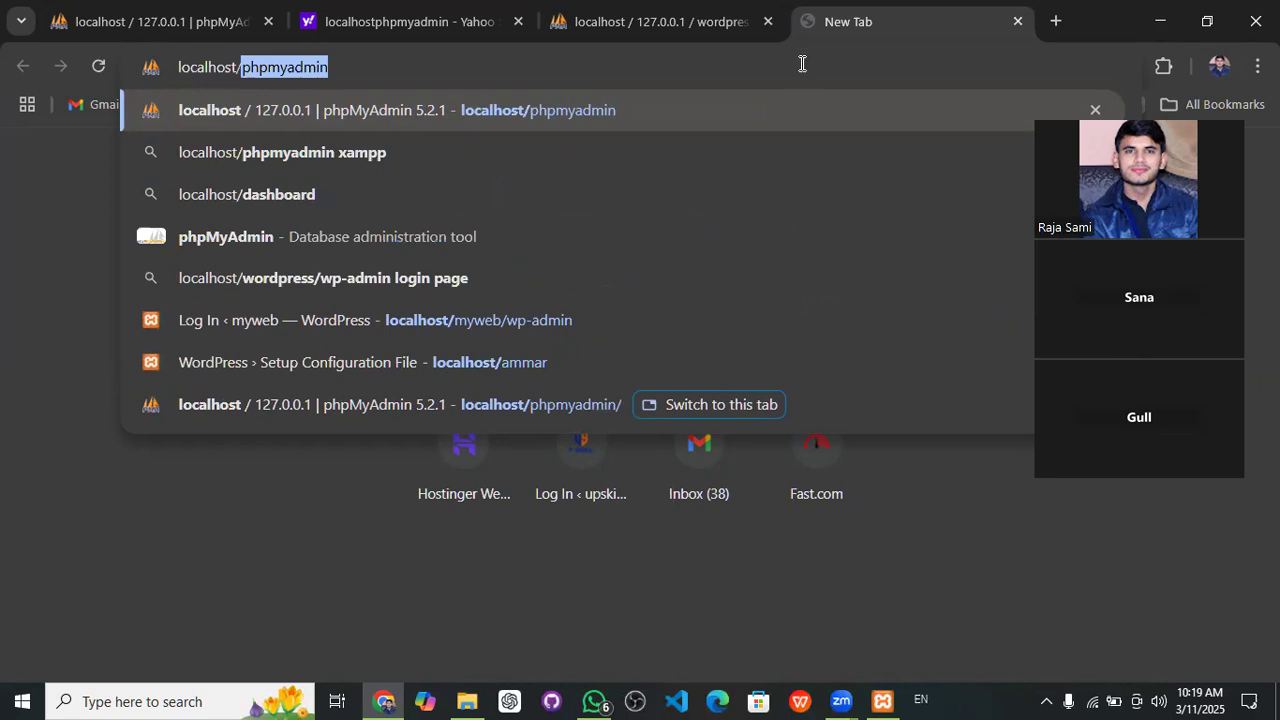
type("w")
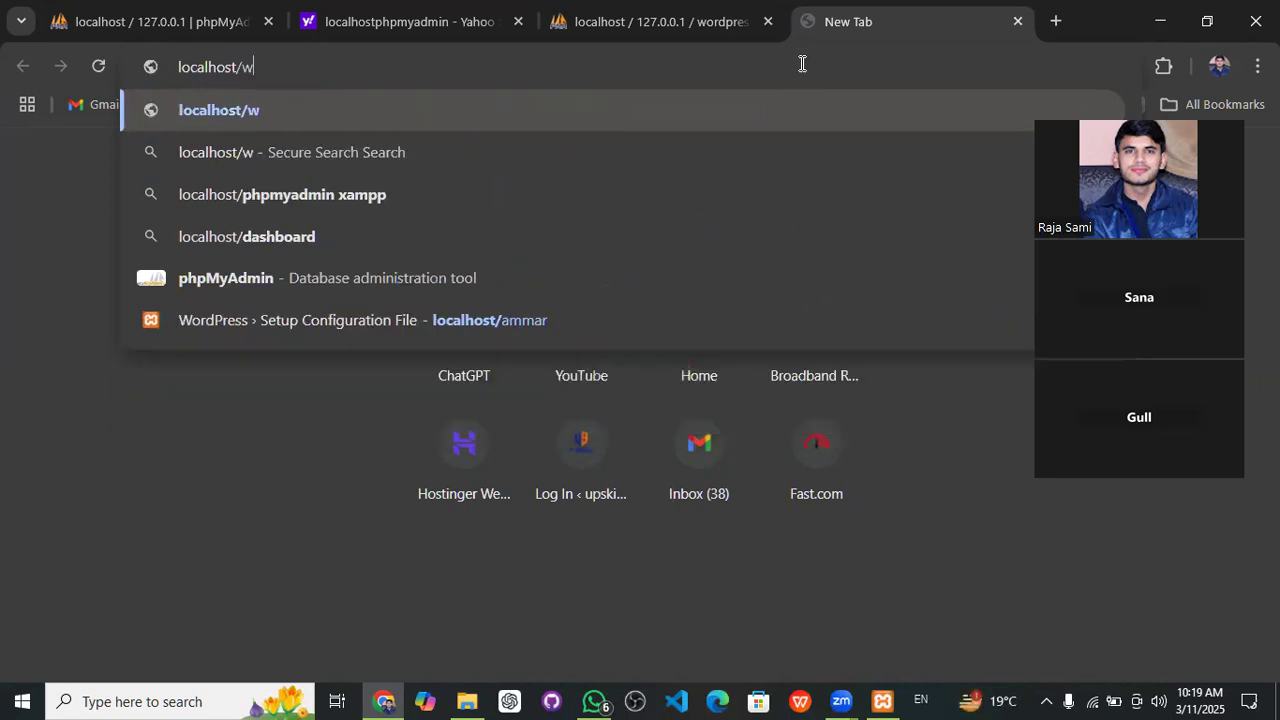
type("ordpressweb")
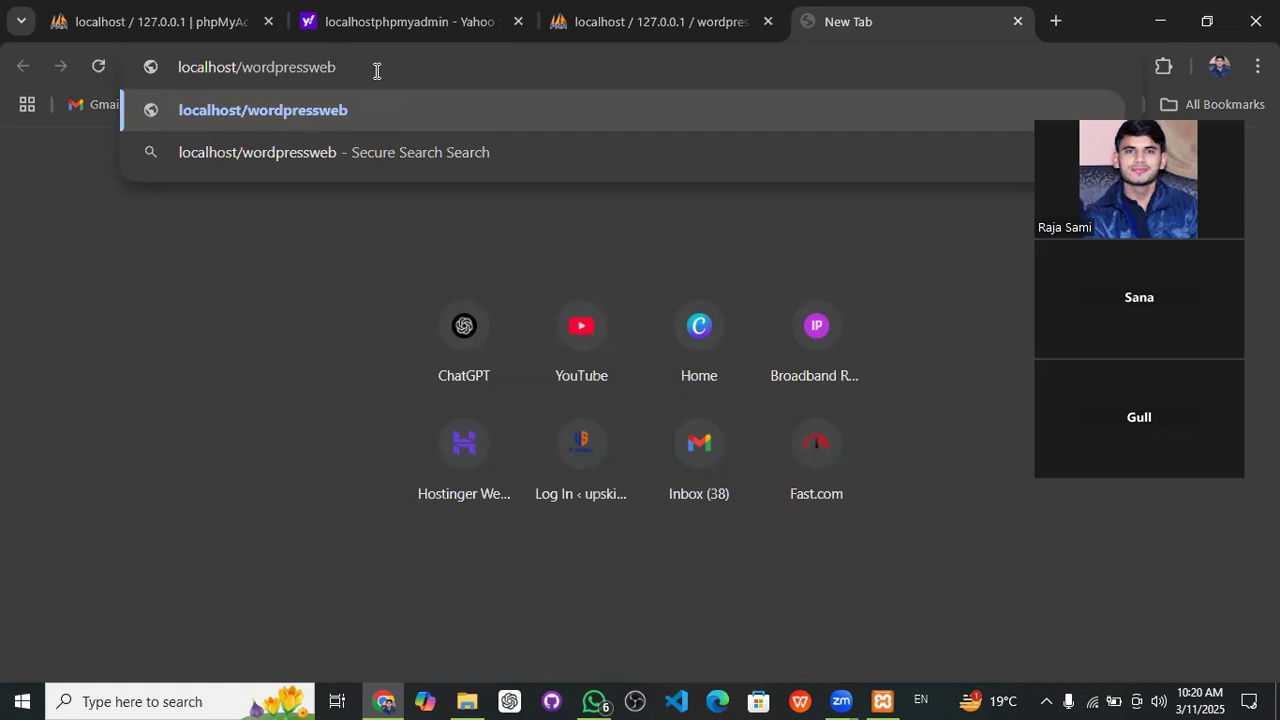
key("Return")
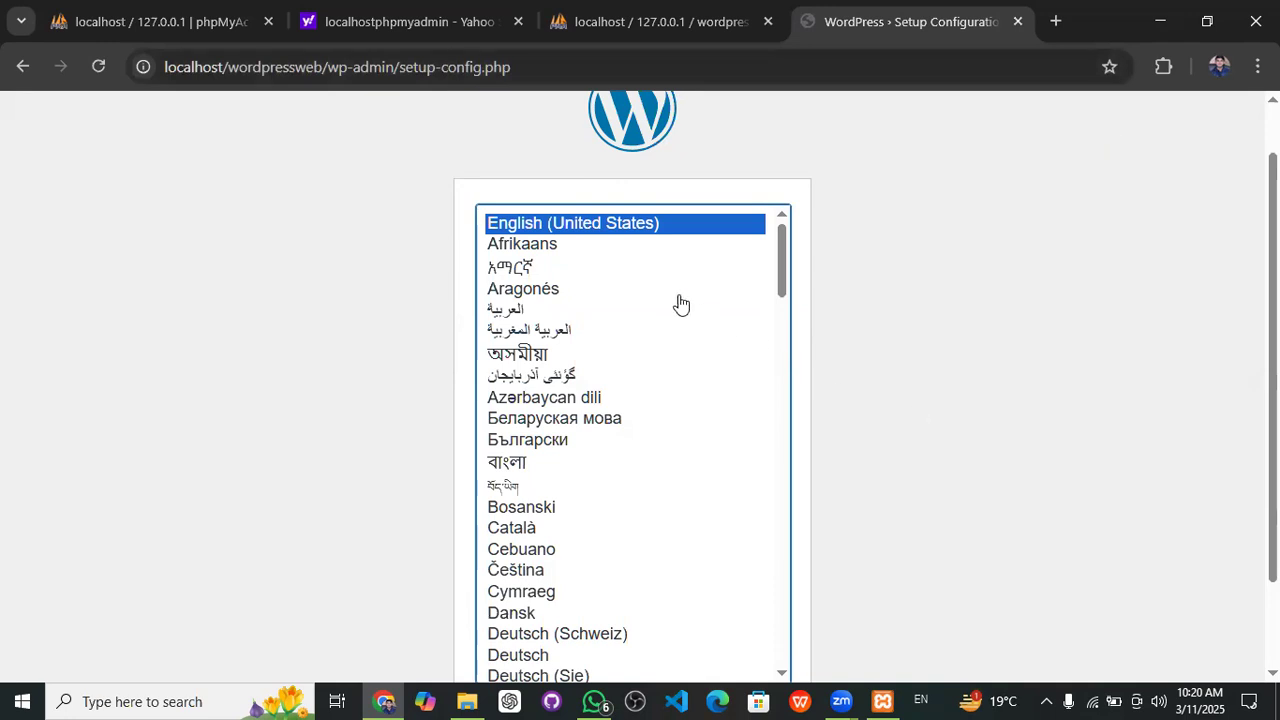
- Continue with English (United States) and go past the welcome page to the database form
scroll(902, 312, "down", 1)
scroll(902, 312, "down", 1)
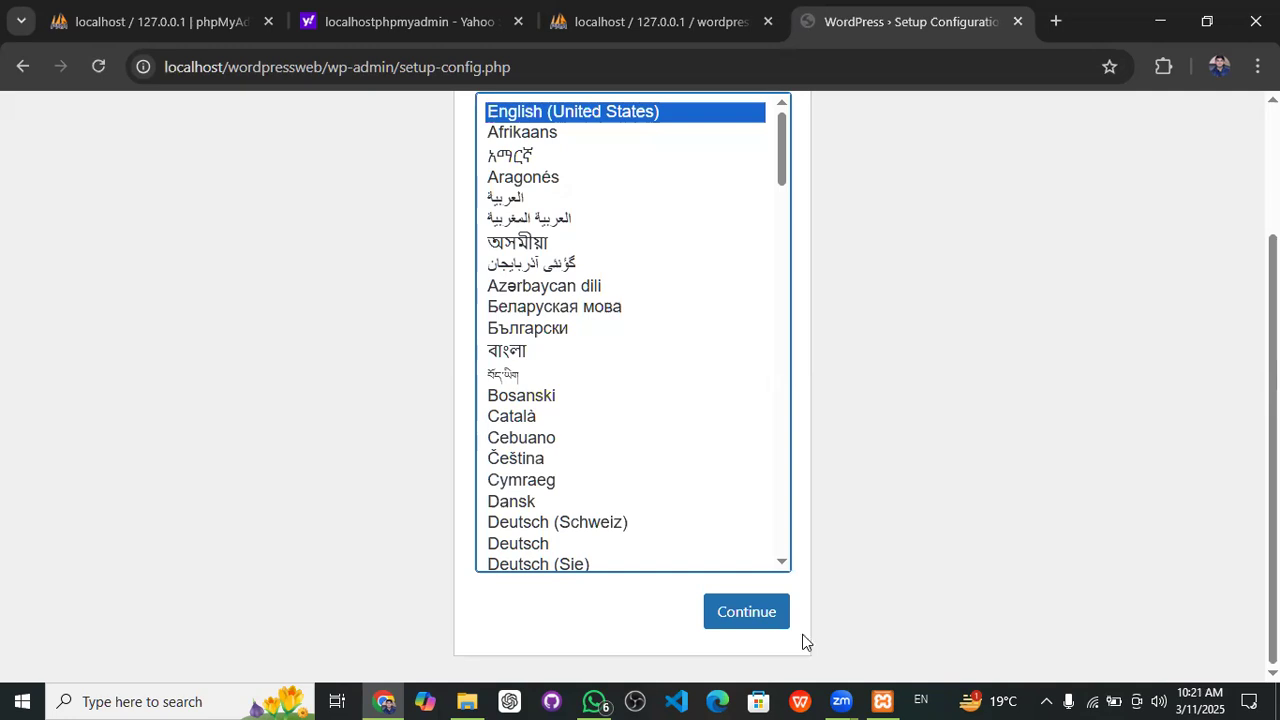
left_click(755, 627)
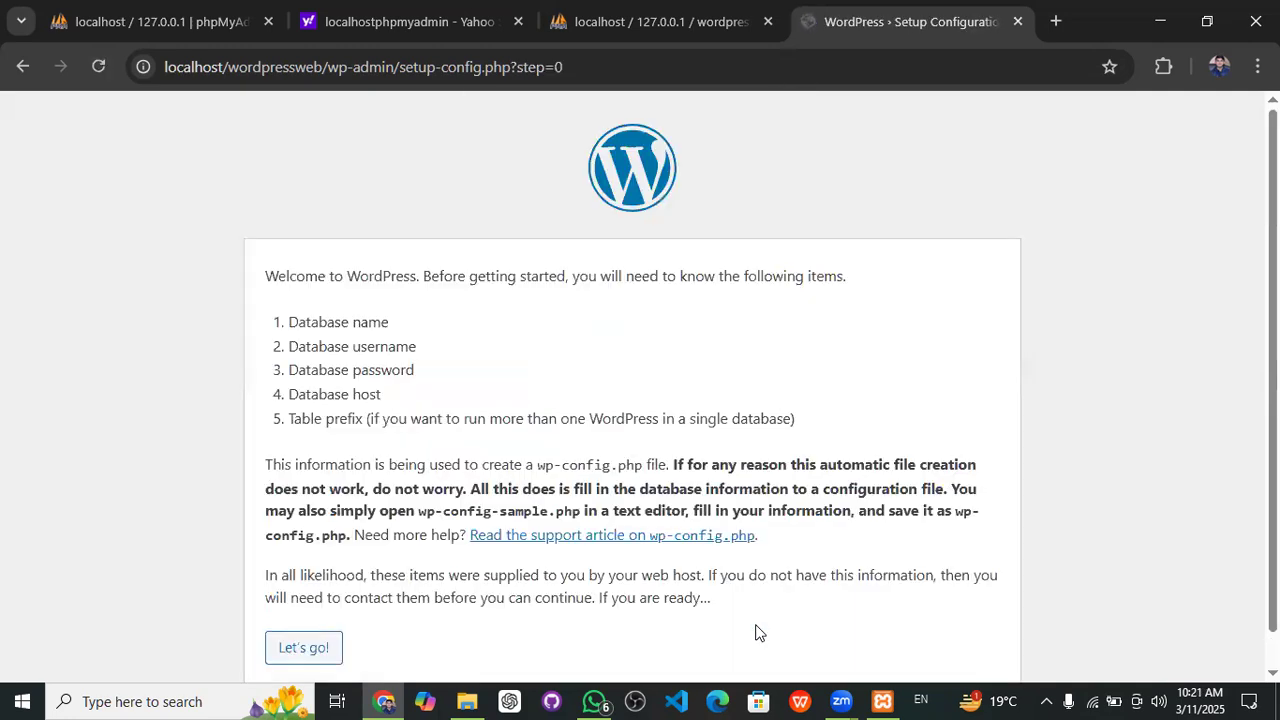
scroll(527, 379, "down", 1)
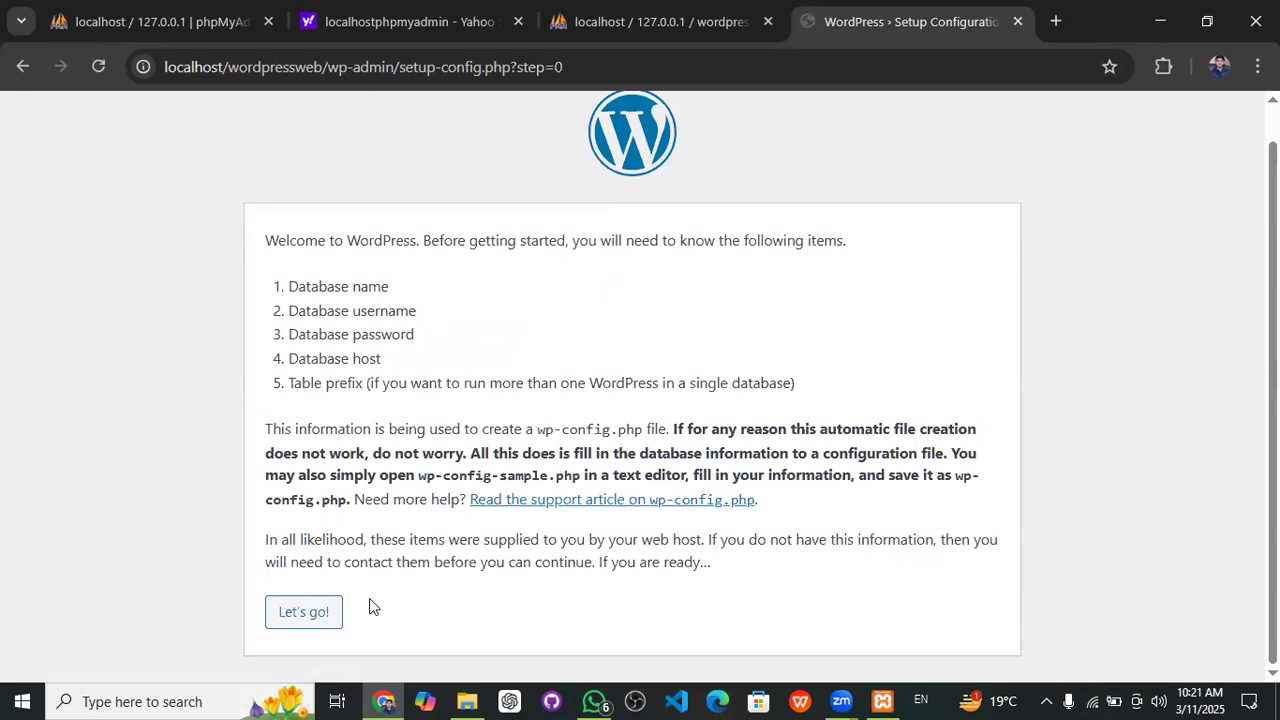
left_click(318, 620)
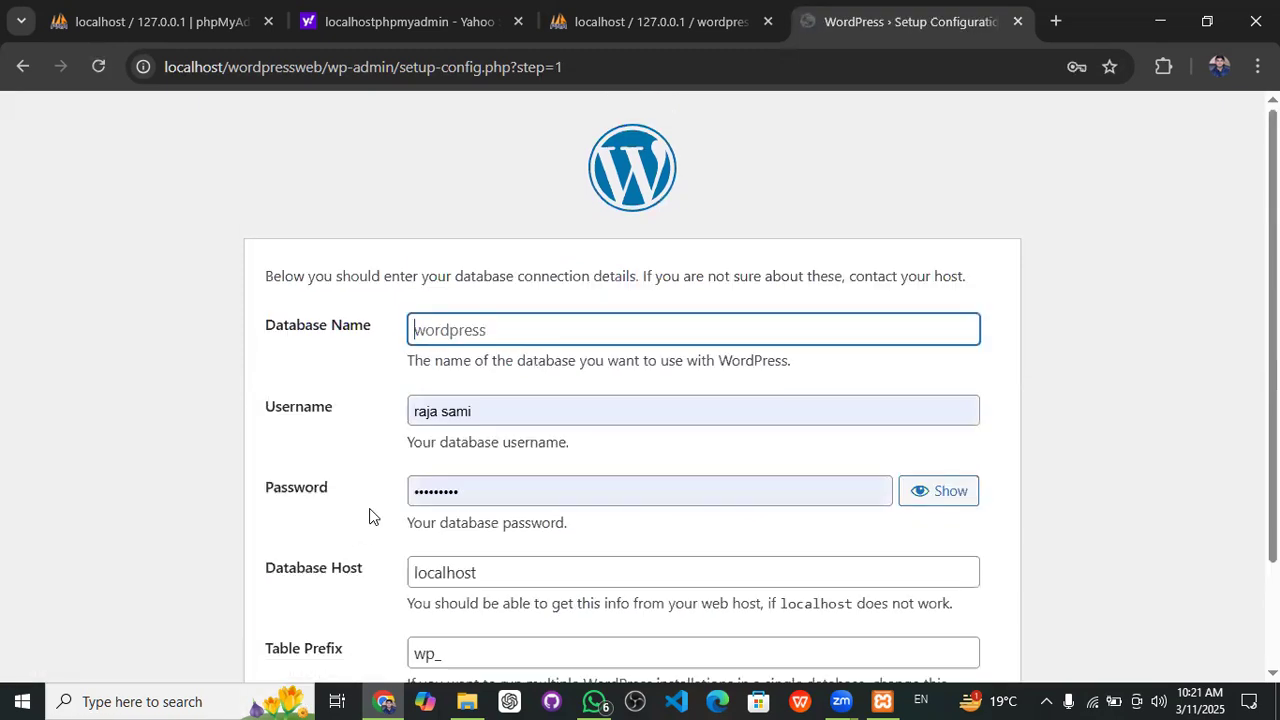
- Enter database name wordpressweb and username root, and clear the password field
left_click(466, 339)
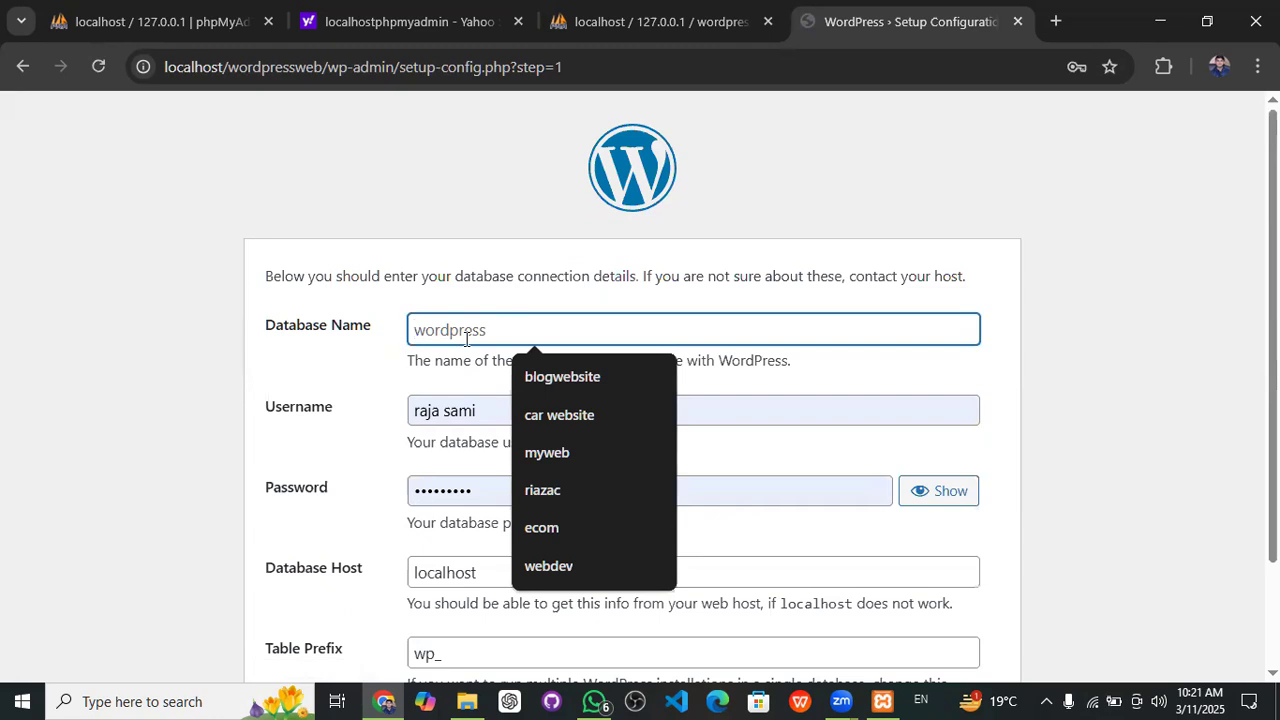
type("wo")
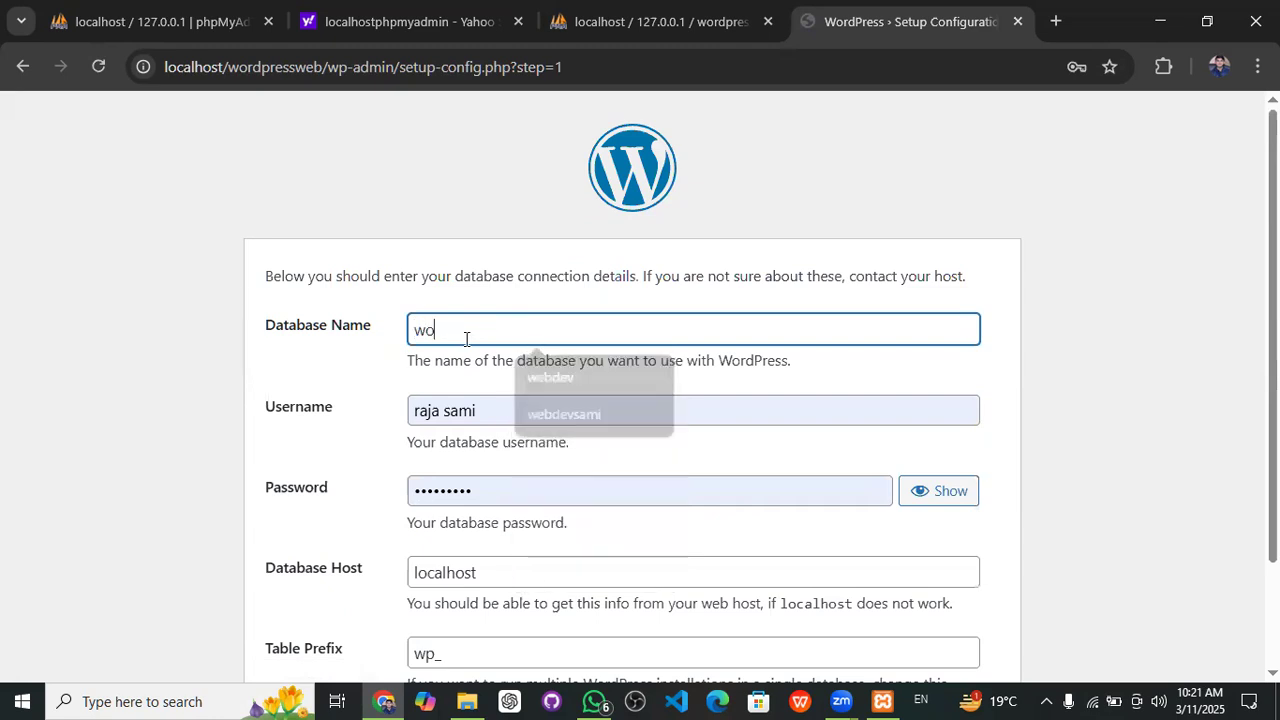
type("rdpressweb")
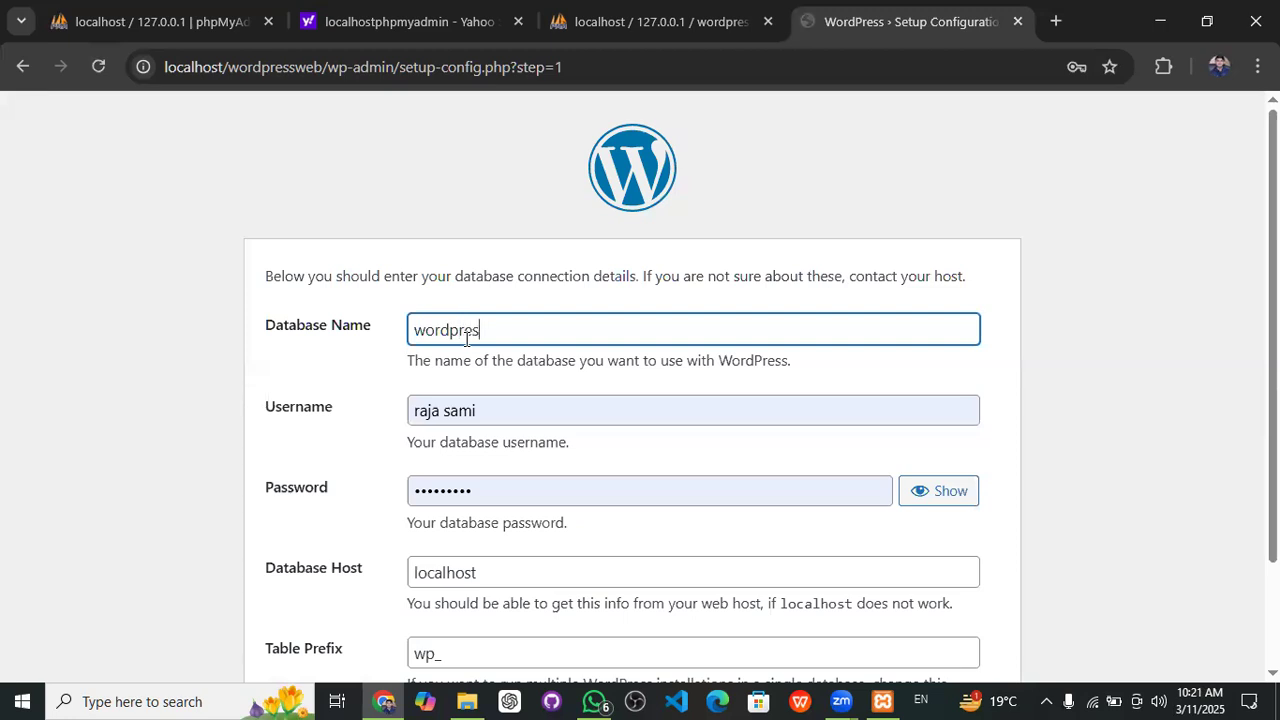
double_click(466, 339)
left_click(480, 406)
key("BackSpace")
key("BackSpace")
key("BackSpace")
key("BackSpace")
key("BackSpace")
key("BackSpace")
key("BackSpace")
key("BackSpace")
key("BackSpace")
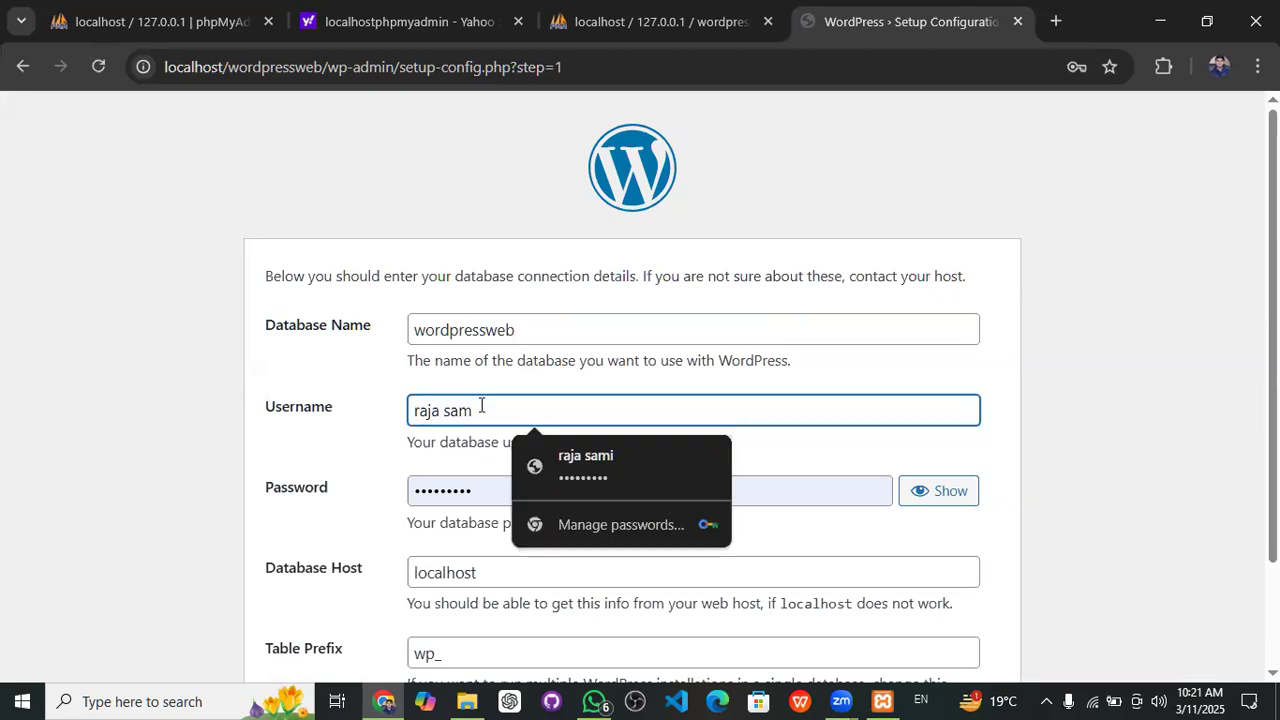
type("root")
left_click(486, 491)
key("BackSpace")
key("BackSpace")
key("BackSpace")
key("BackSpace")
key("BackSpace")
key("BackSpace")
key("BackSpace")
key("BackSpace")
key("BackSpace")
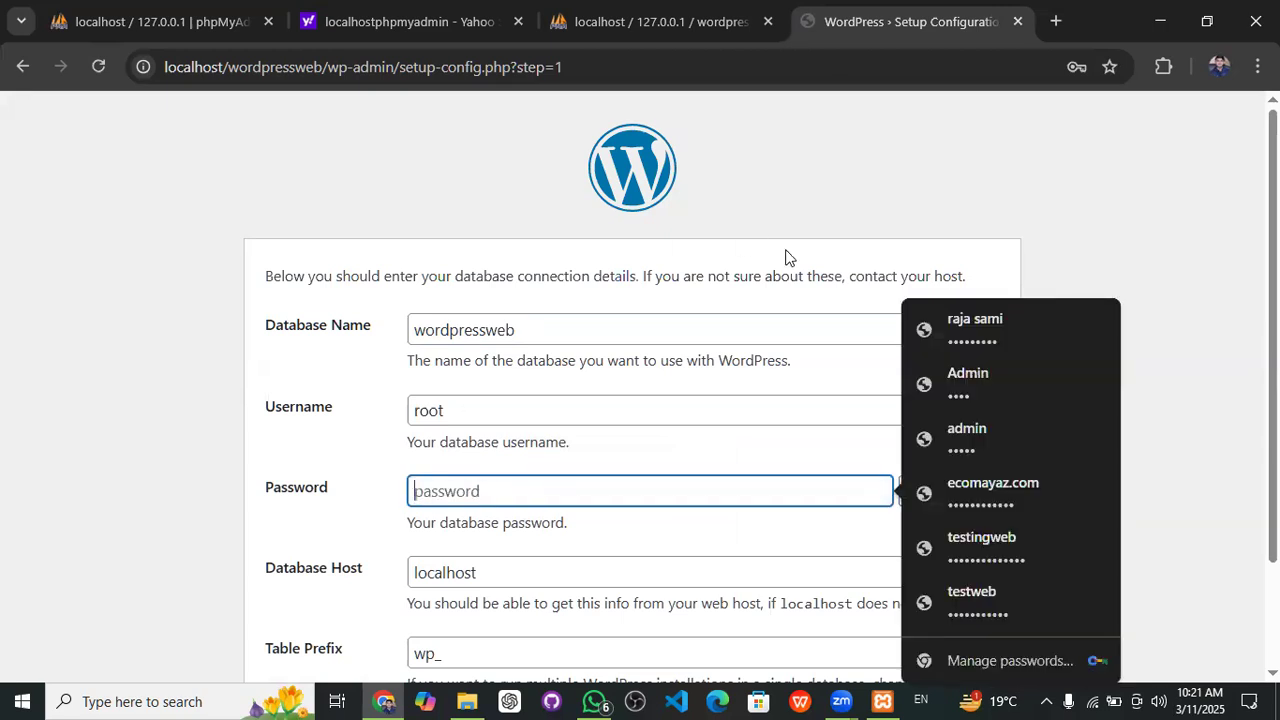
- Check the localhost host, wp_ prefix and root username, then submit the connection details
scroll(675, 308, "down", 2)
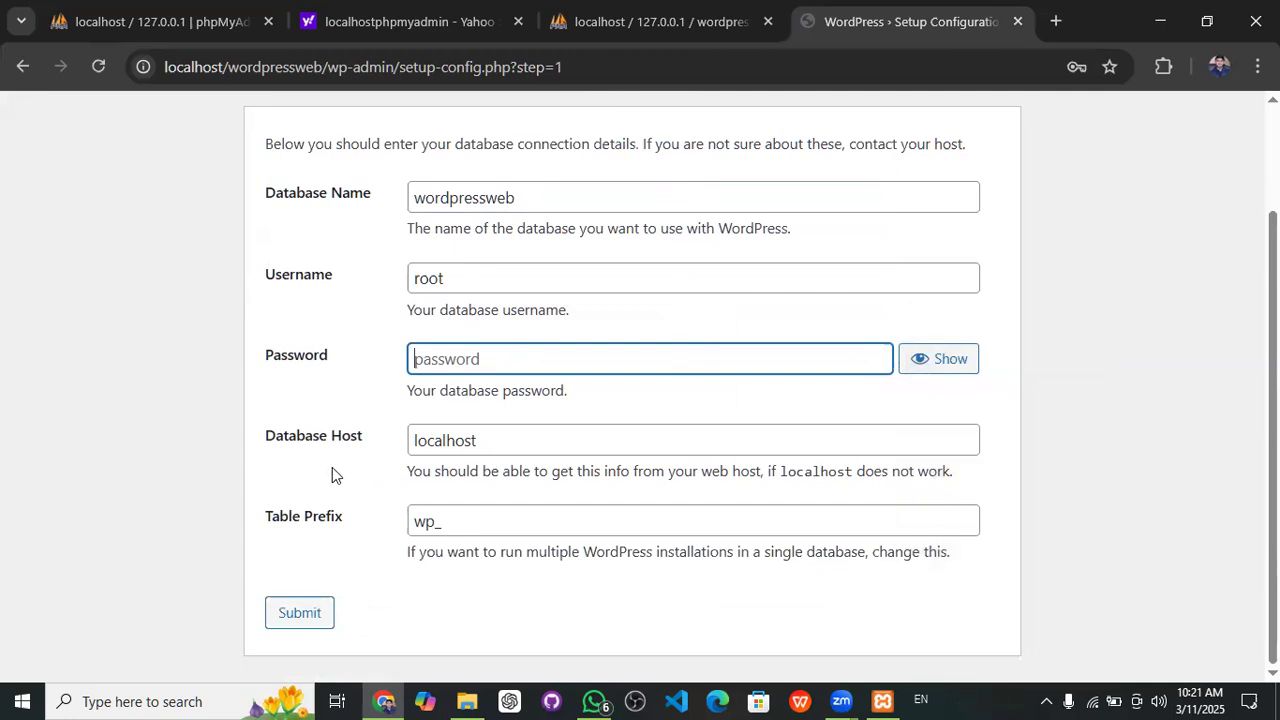
left_click_drag(364, 437, 229, 422)
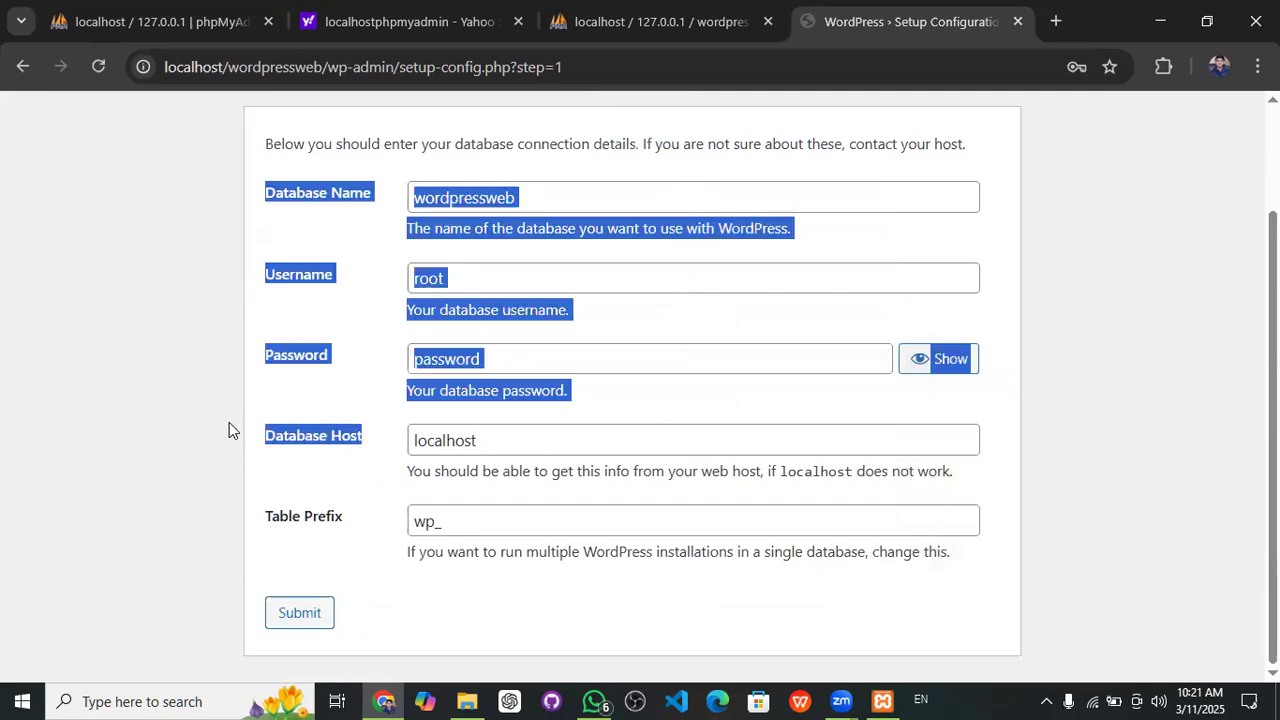
left_click_drag(498, 433, 411, 433)
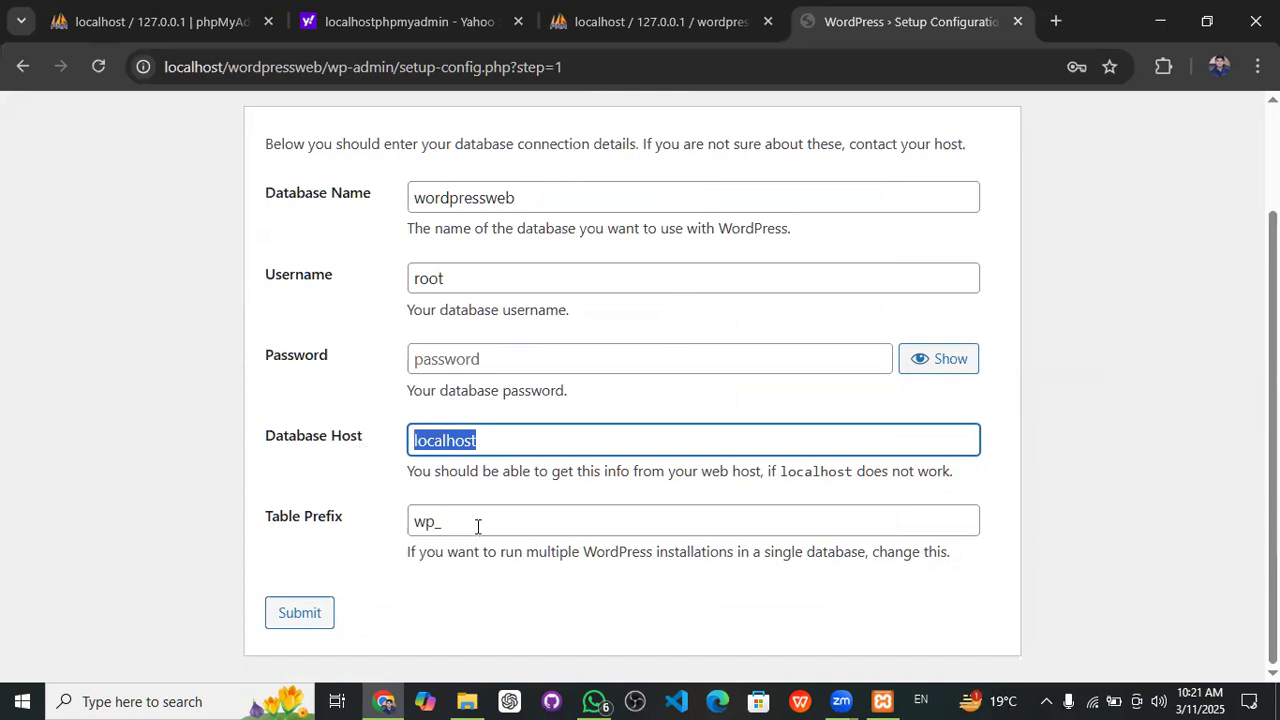
left_click_drag(451, 521, 408, 521)
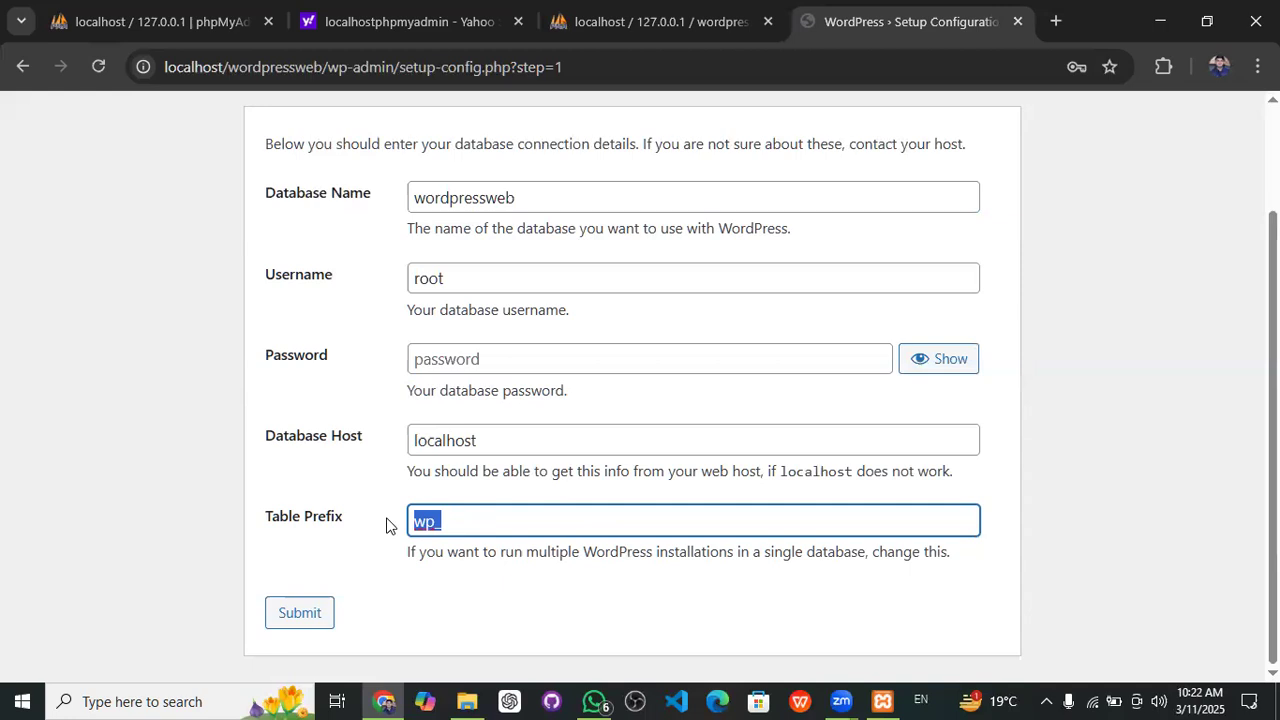
scroll(392, 526, "up", 2)
left_click_drag(518, 332, 407, 334)
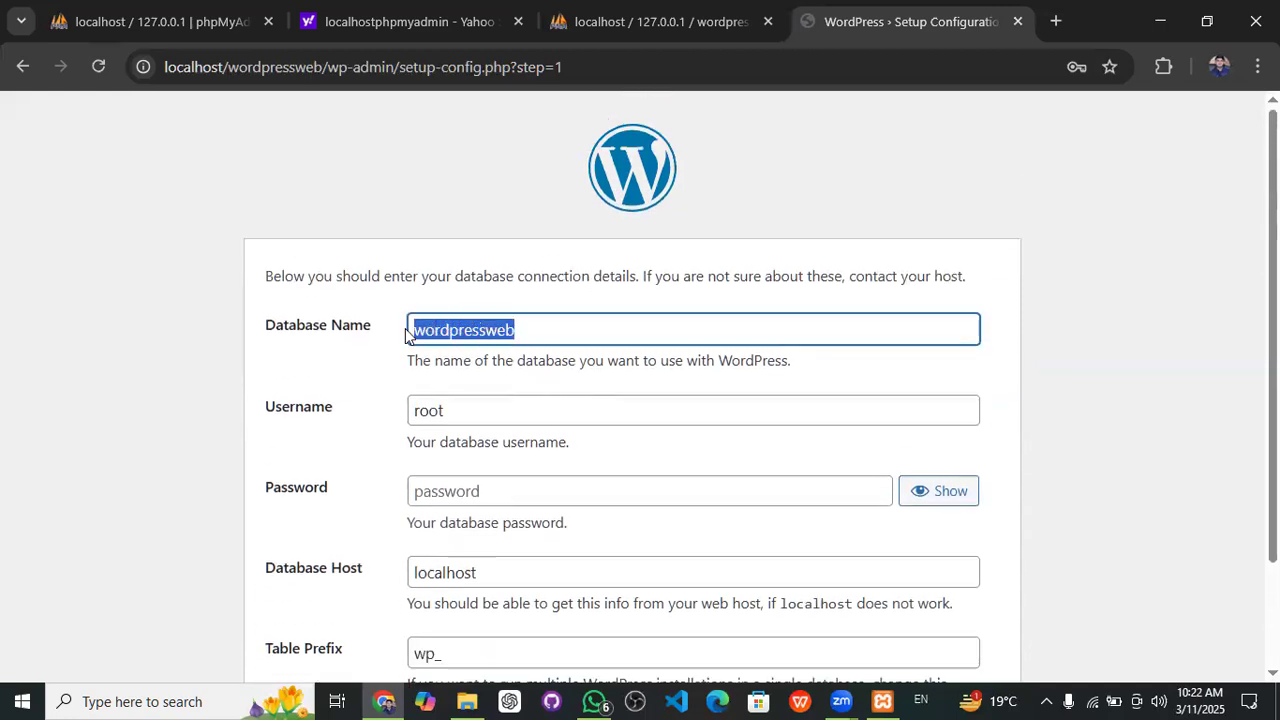
left_click(476, 412)
left_click_drag(476, 412, 392, 420)
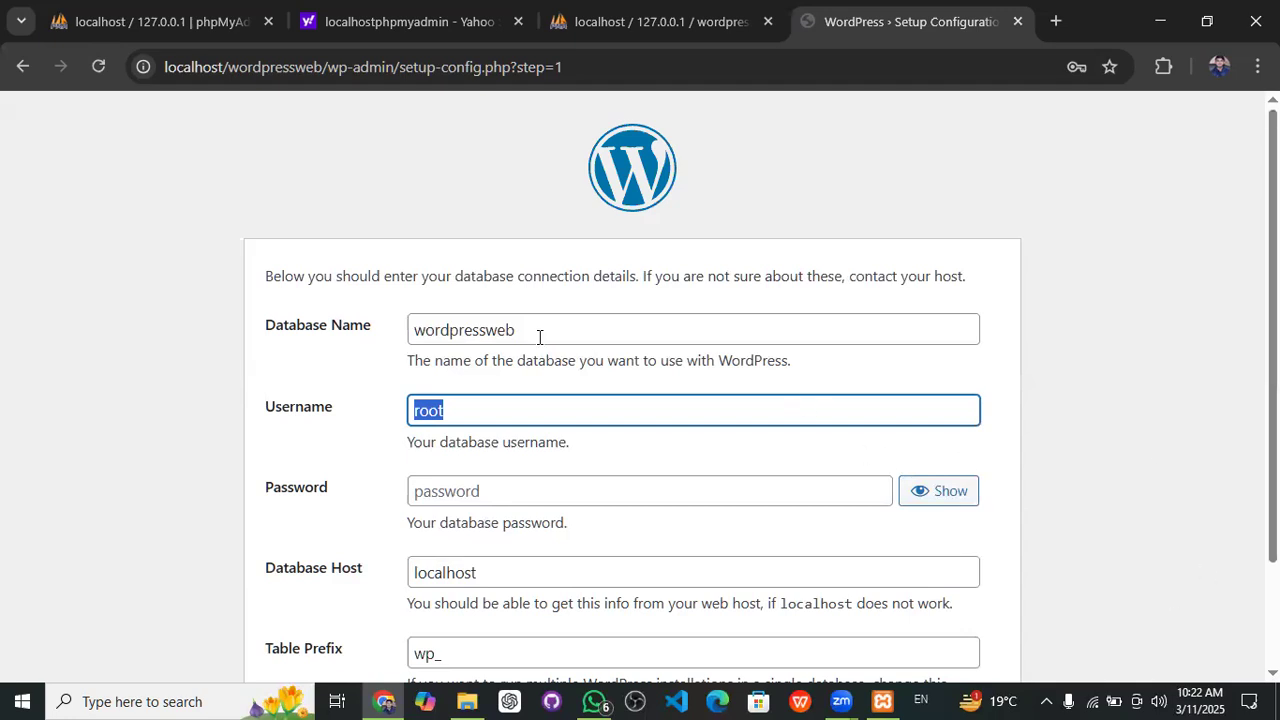
scroll(539, 337, "down", 1)
left_click(464, 277)
double_click(464, 277)
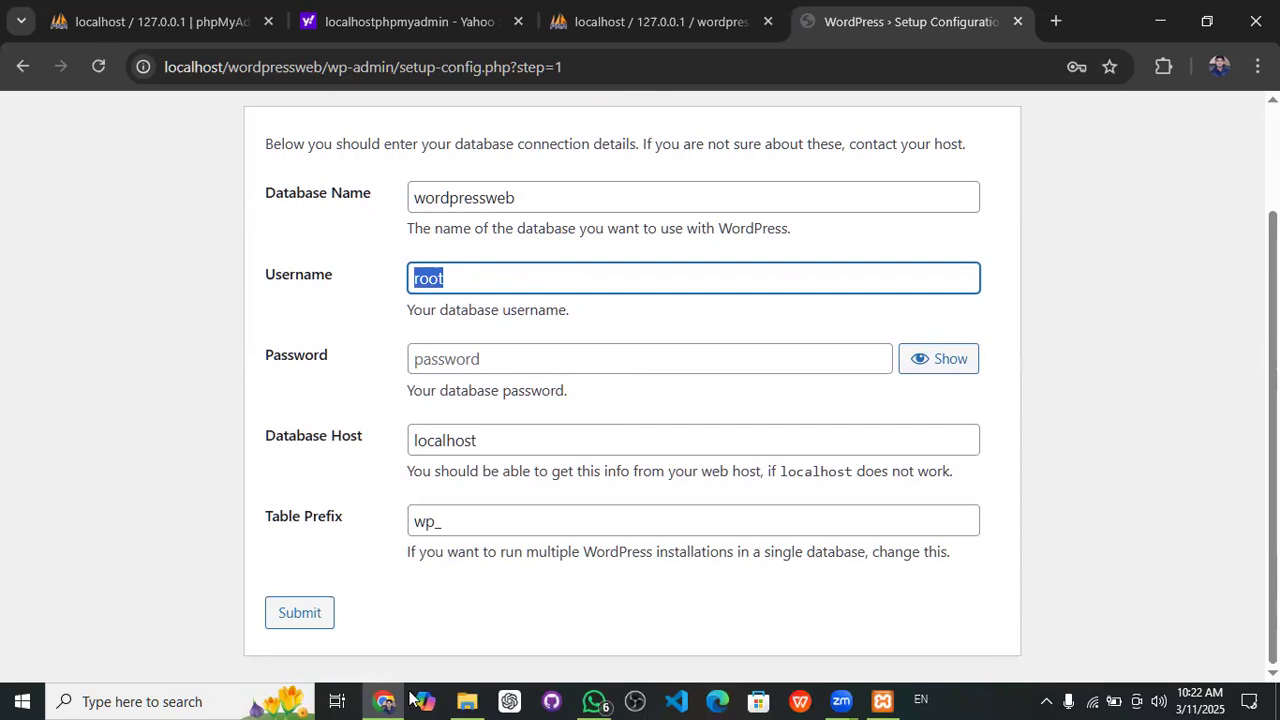
left_click(306, 623)
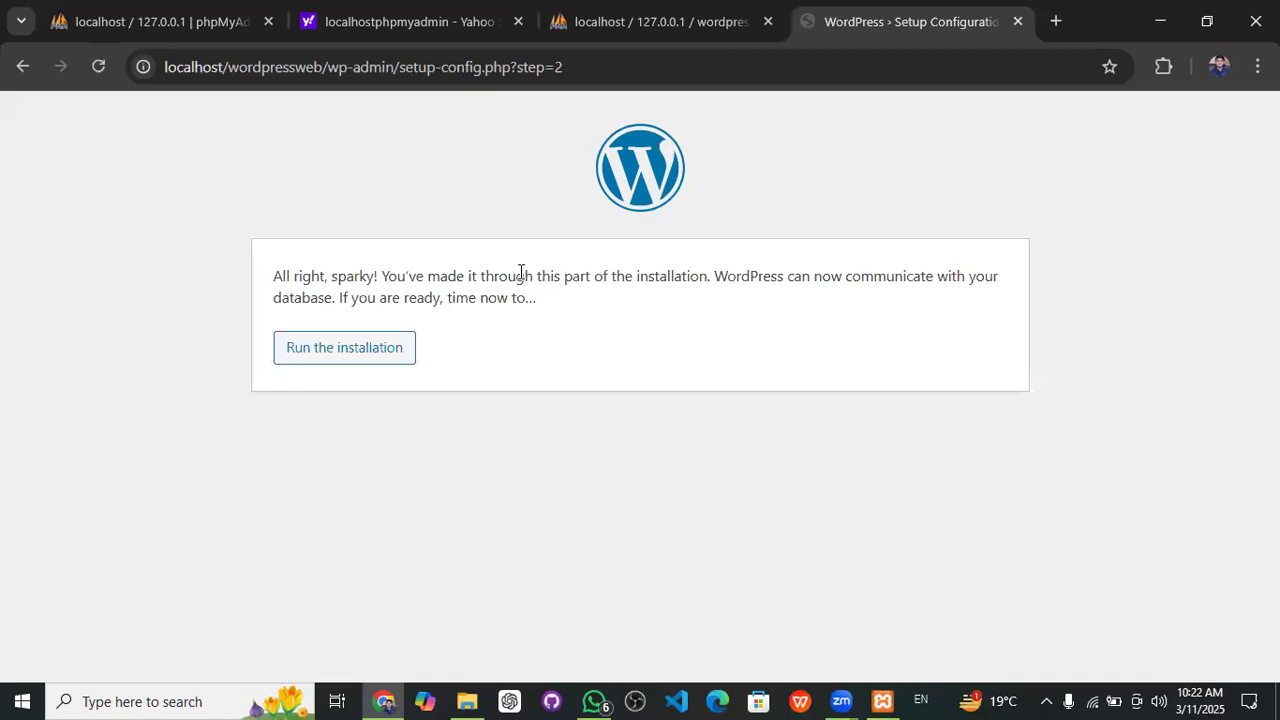
- Run the installation to reach the Information needed form, then open a new Chrome tab
left_click(370, 365)
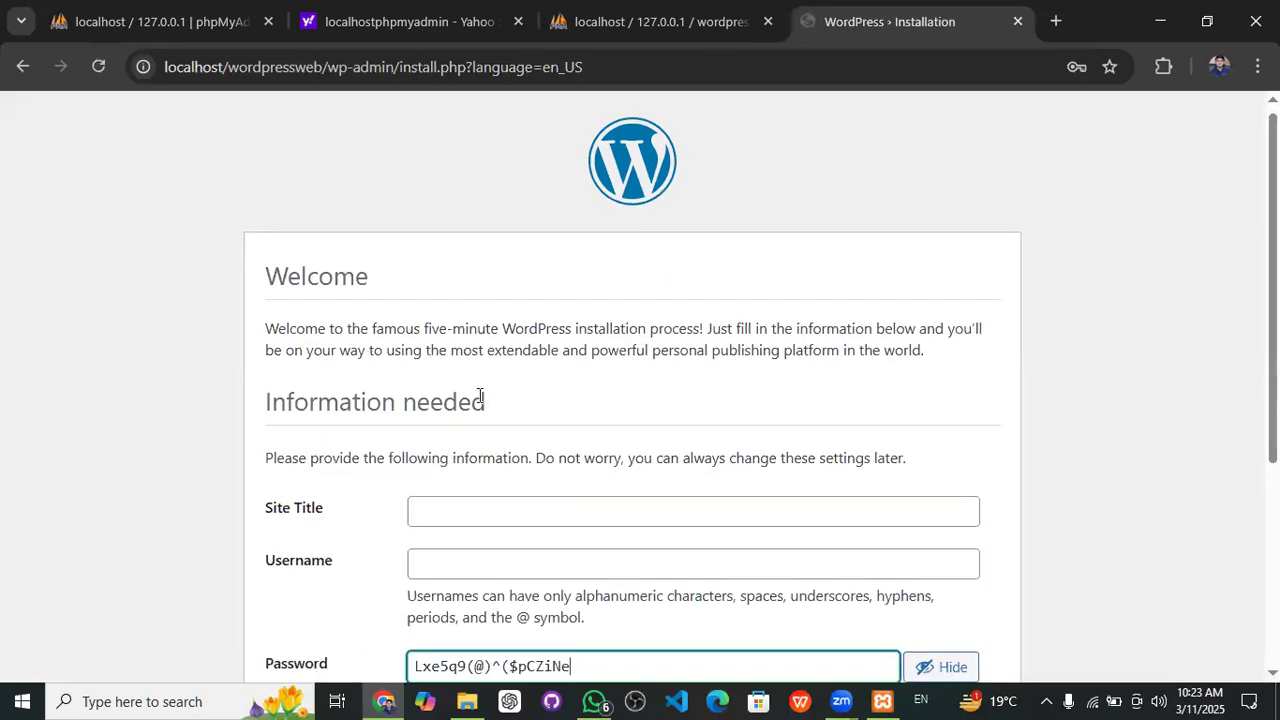
scroll(557, 424, "down", 1)
scroll(557, 424, "down", 3)
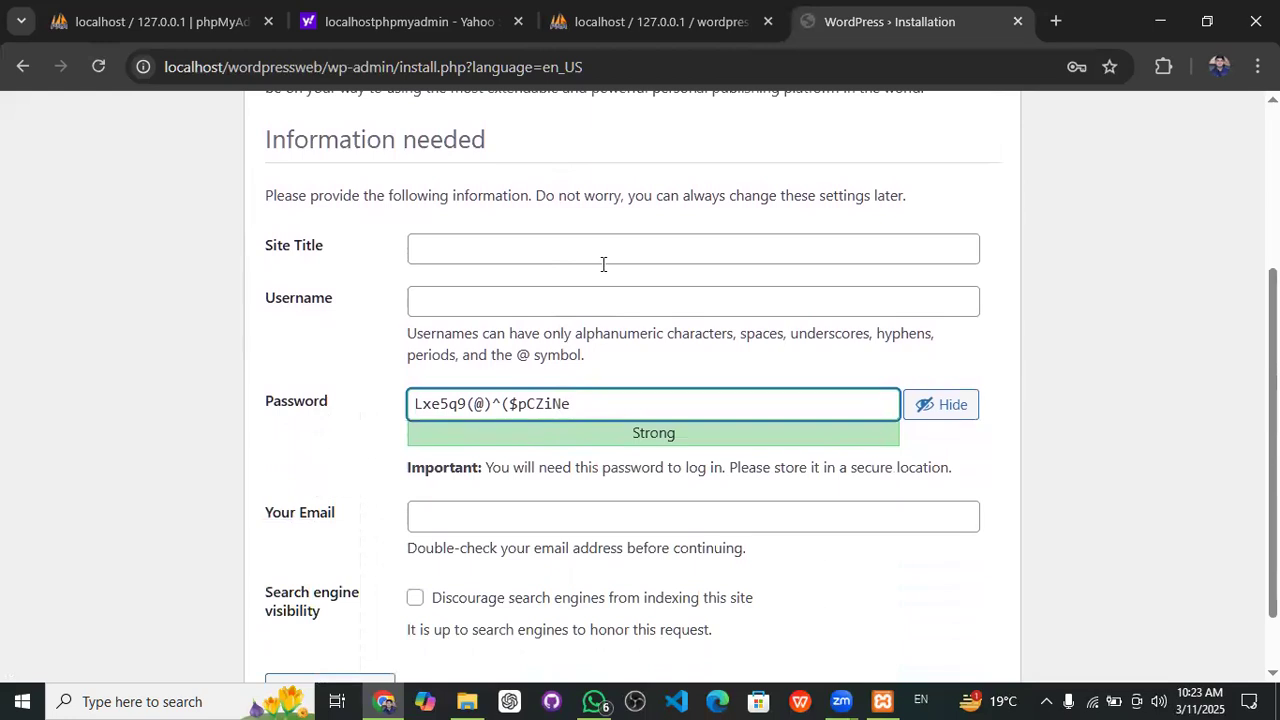
scroll(603, 263, "up", 3)
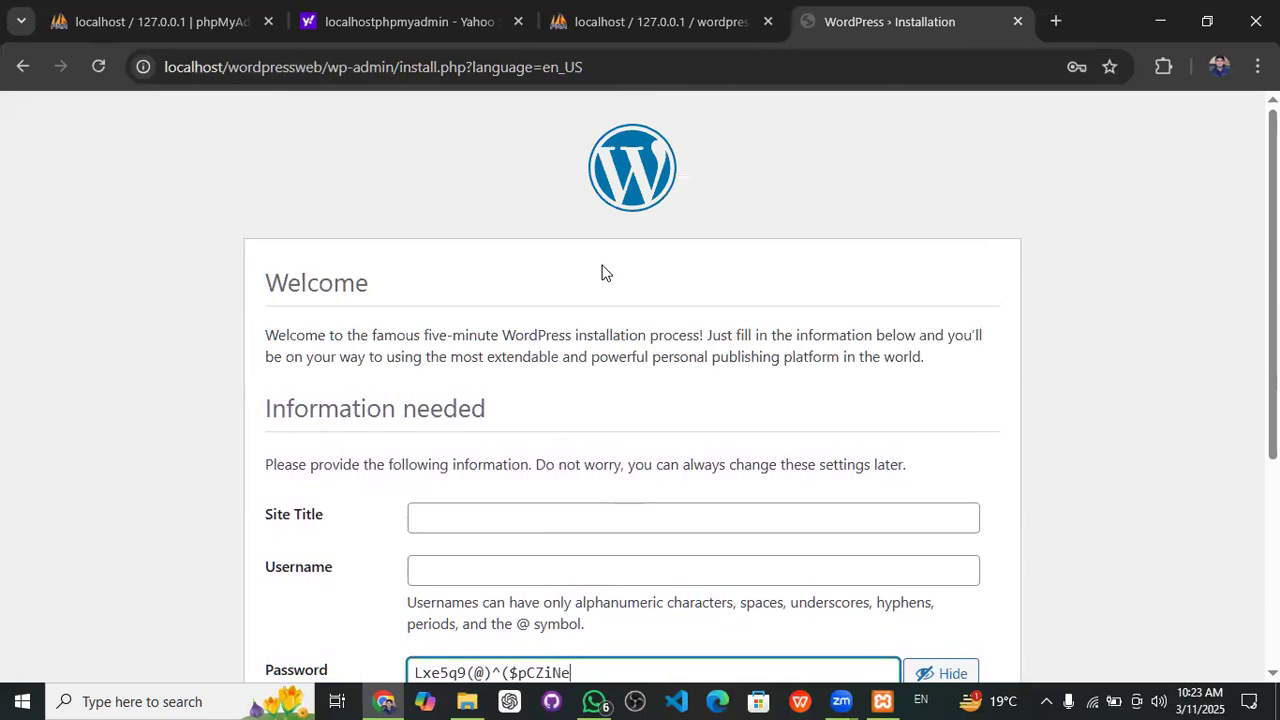
scroll(600, 415, "down", 2)
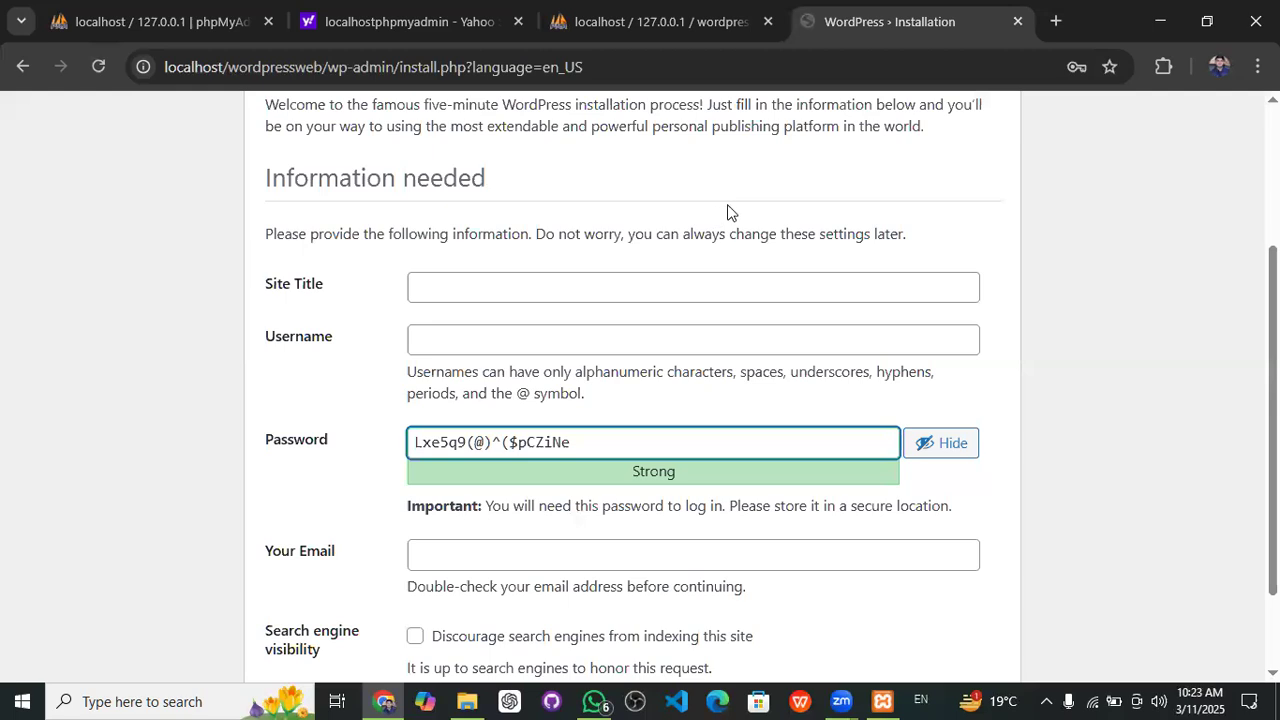
left_click(490, 276)
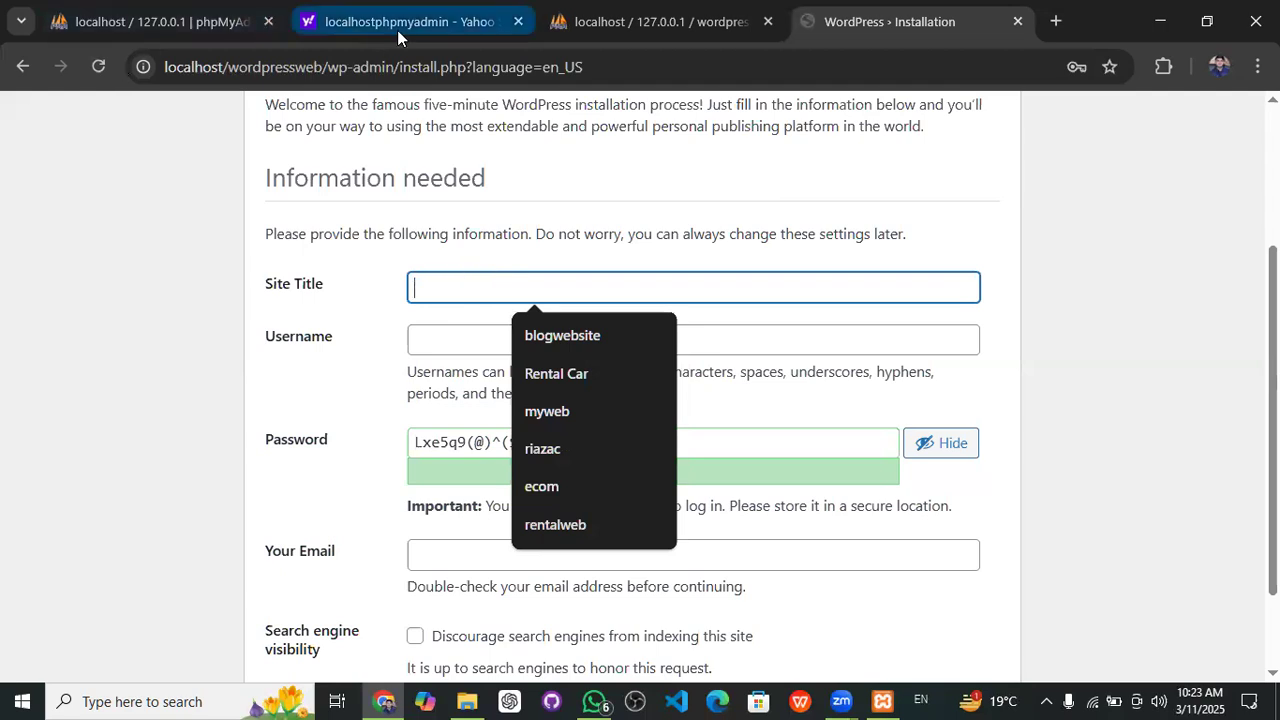
mouse_move(397, 30)
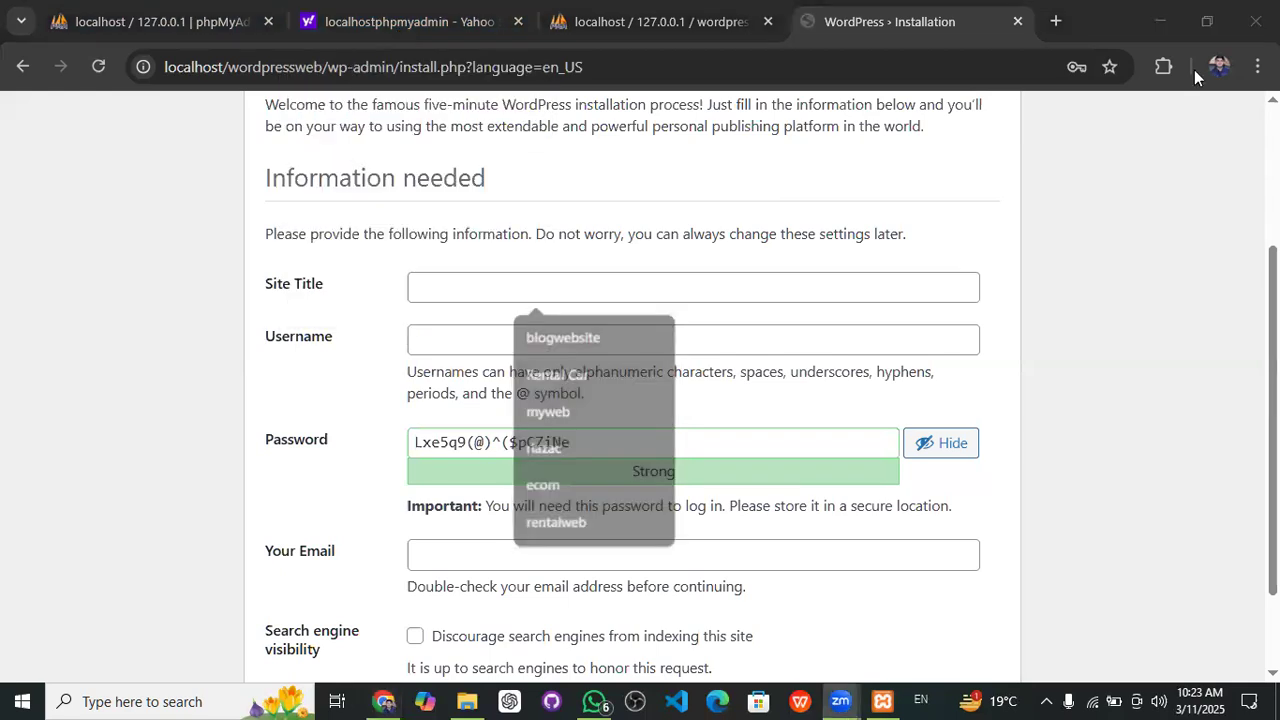
left_click(1052, 21)
- Load webdevsami.com in the new tab, then return to the WordPress Installation tab
type("webd")
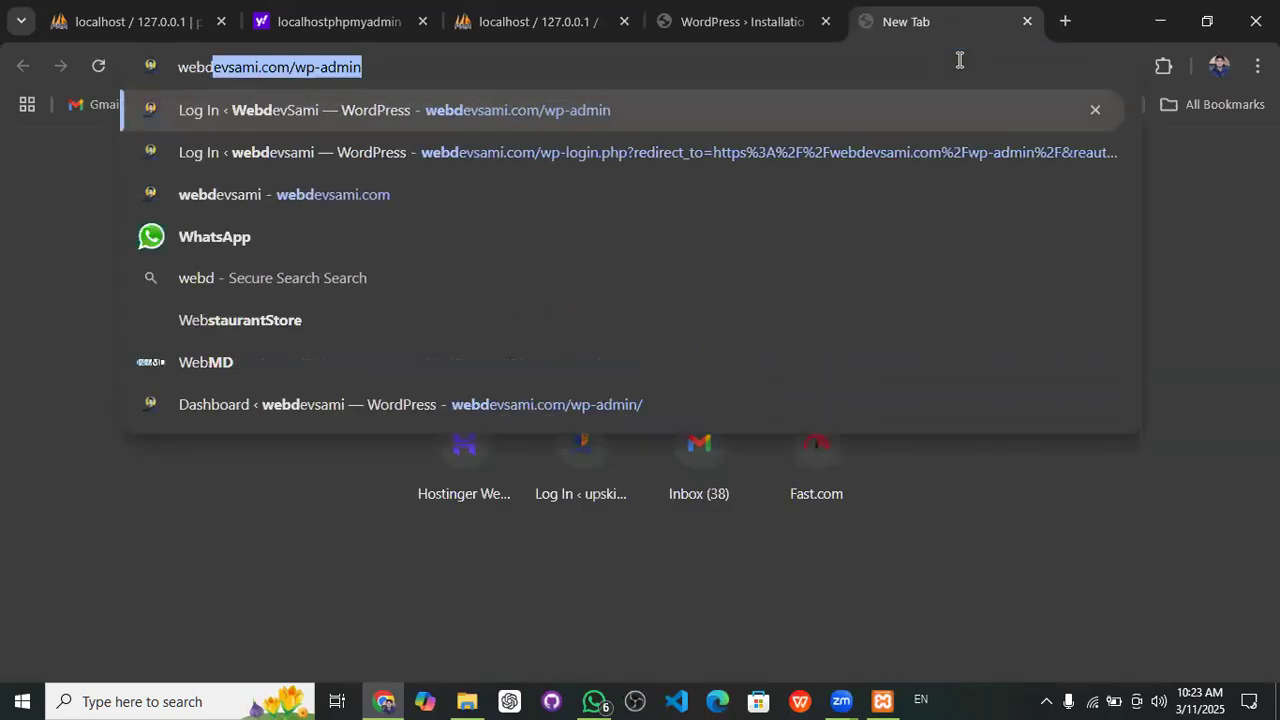
type("evs")
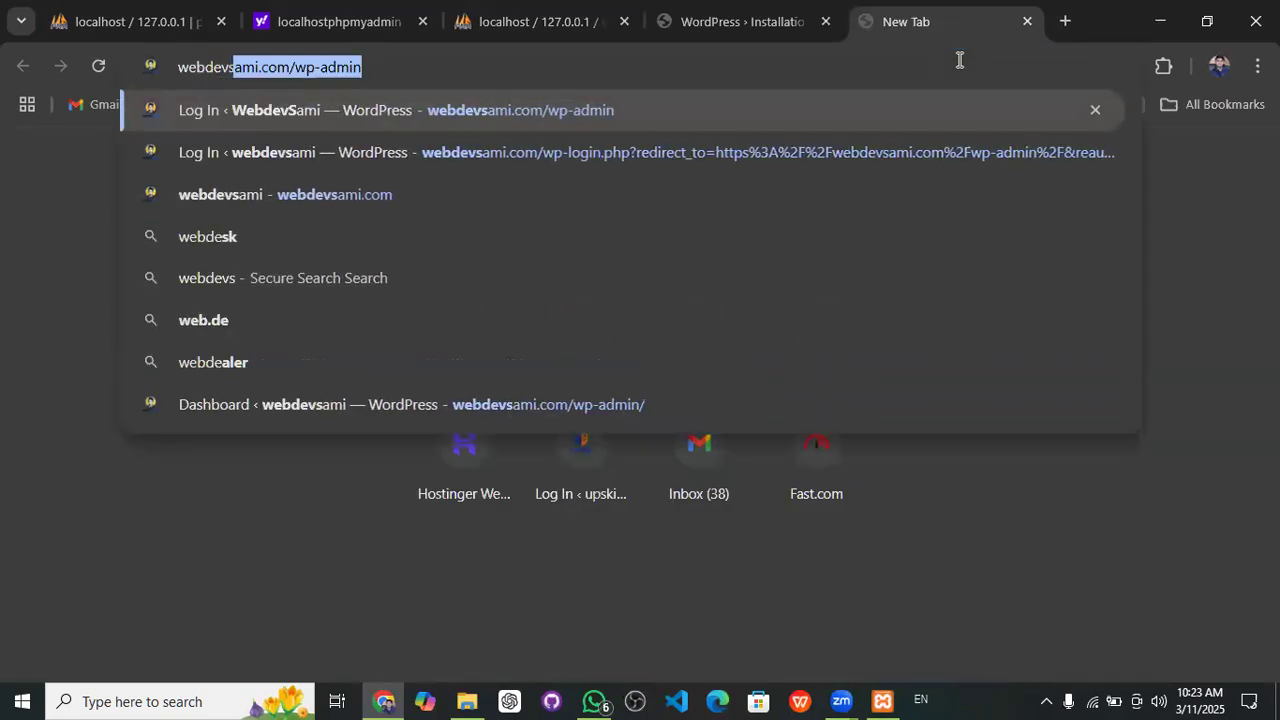
type("ami.com")
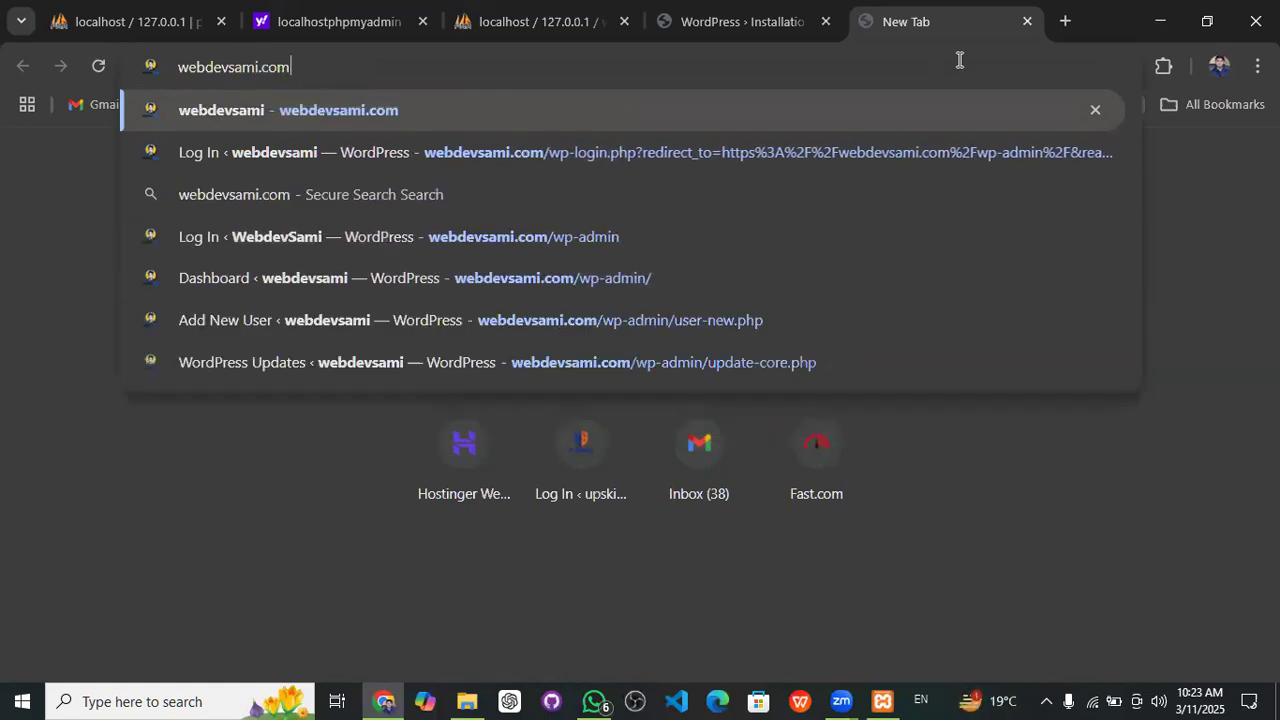
key("Return")
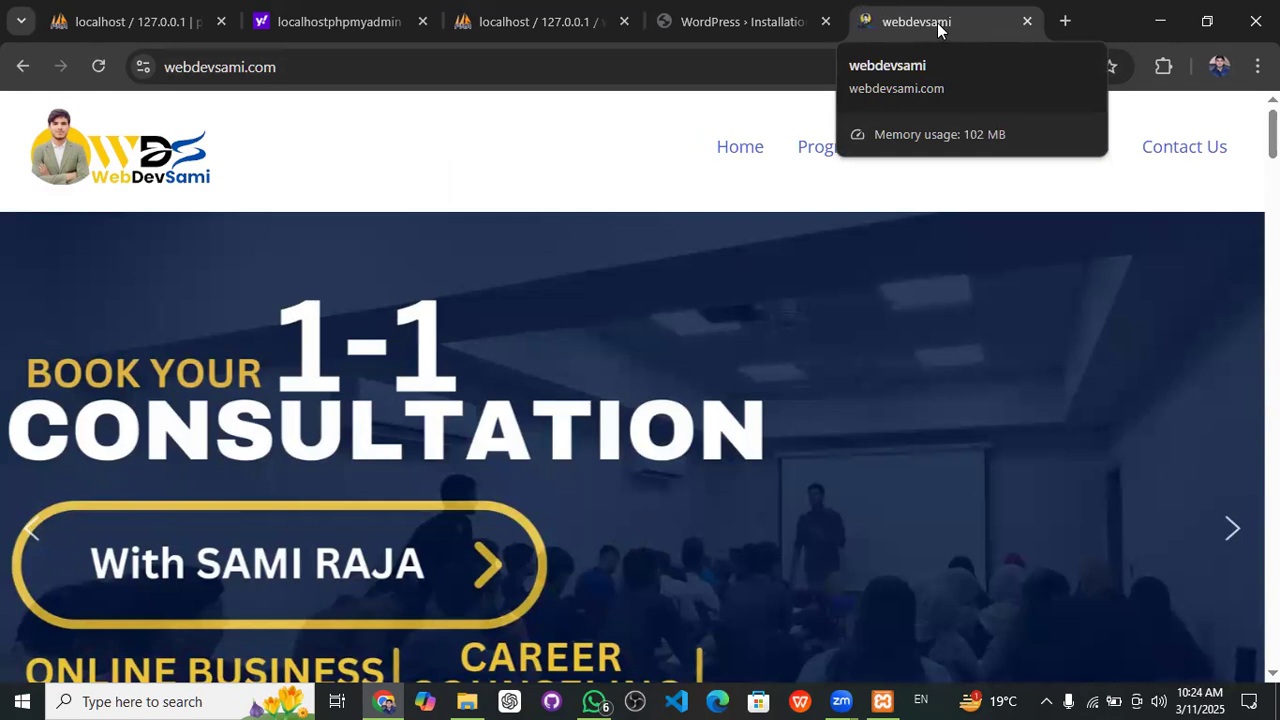
left_click(745, 18)
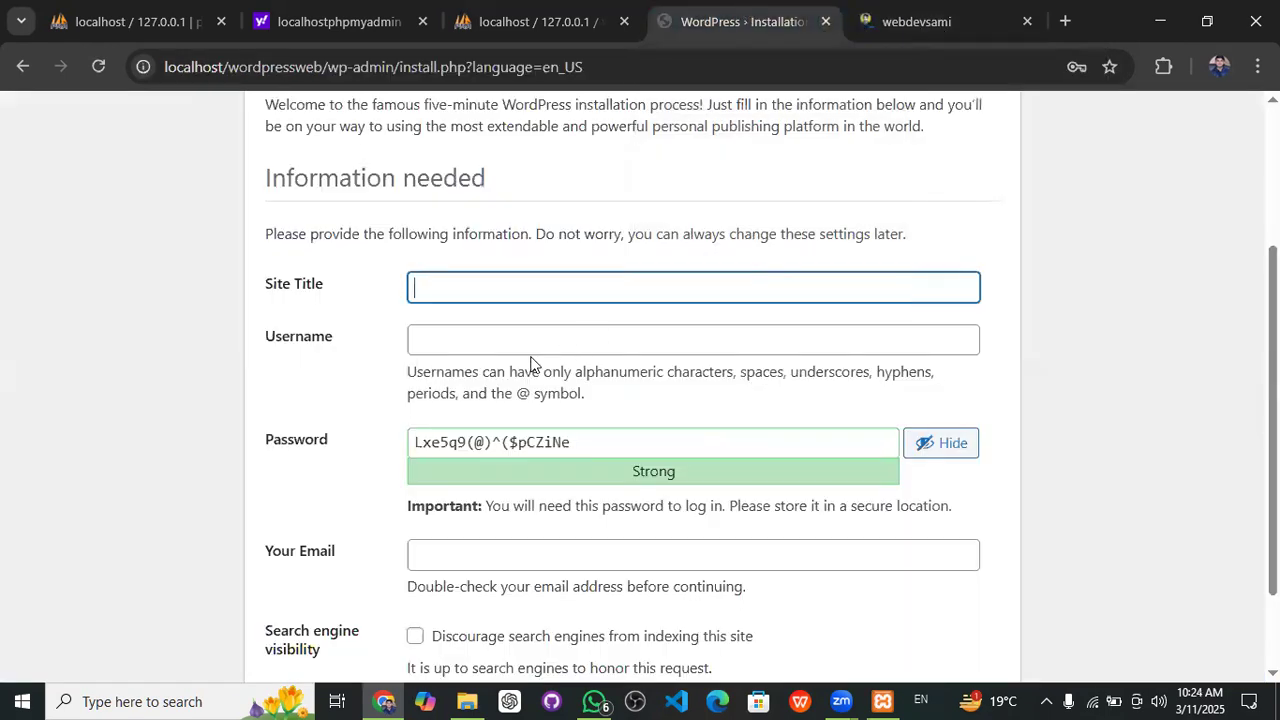
- Enter 'wordpress web' as the Site Title on the installation form
left_click(528, 280)
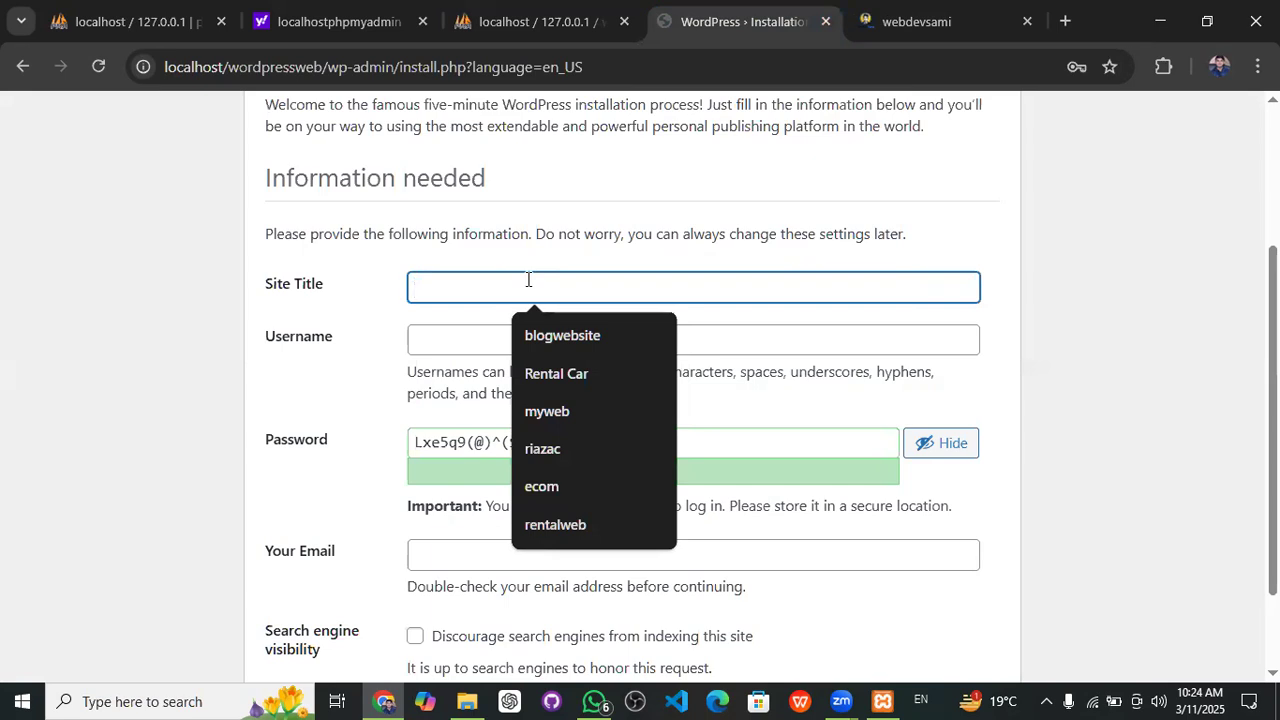
type("wordpress we")
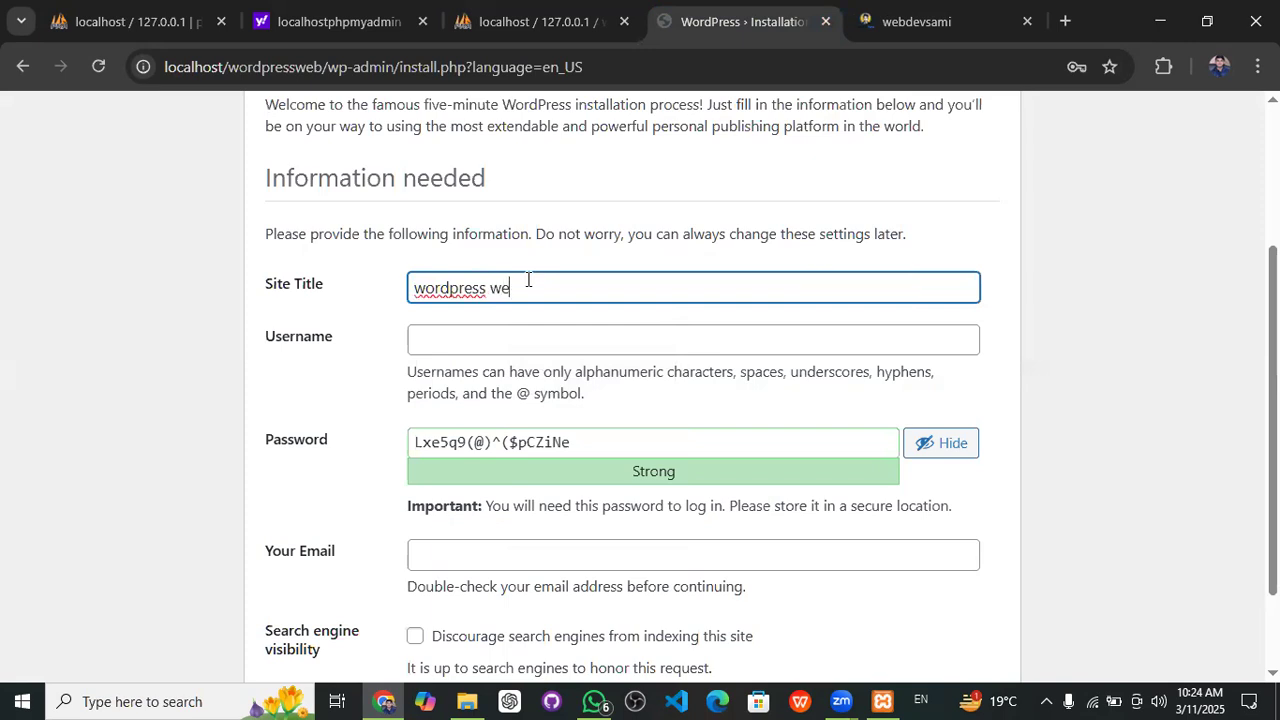
type("b")
left_click(492, 339)
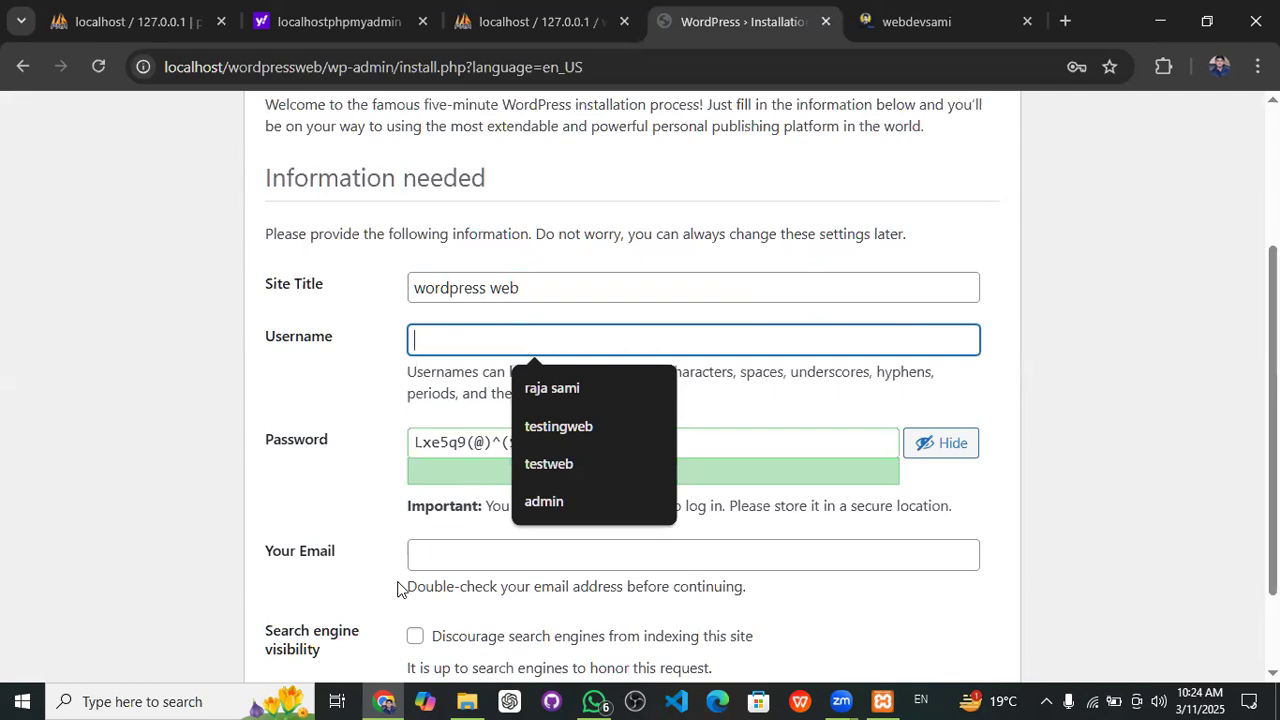
left_click(766, 663)
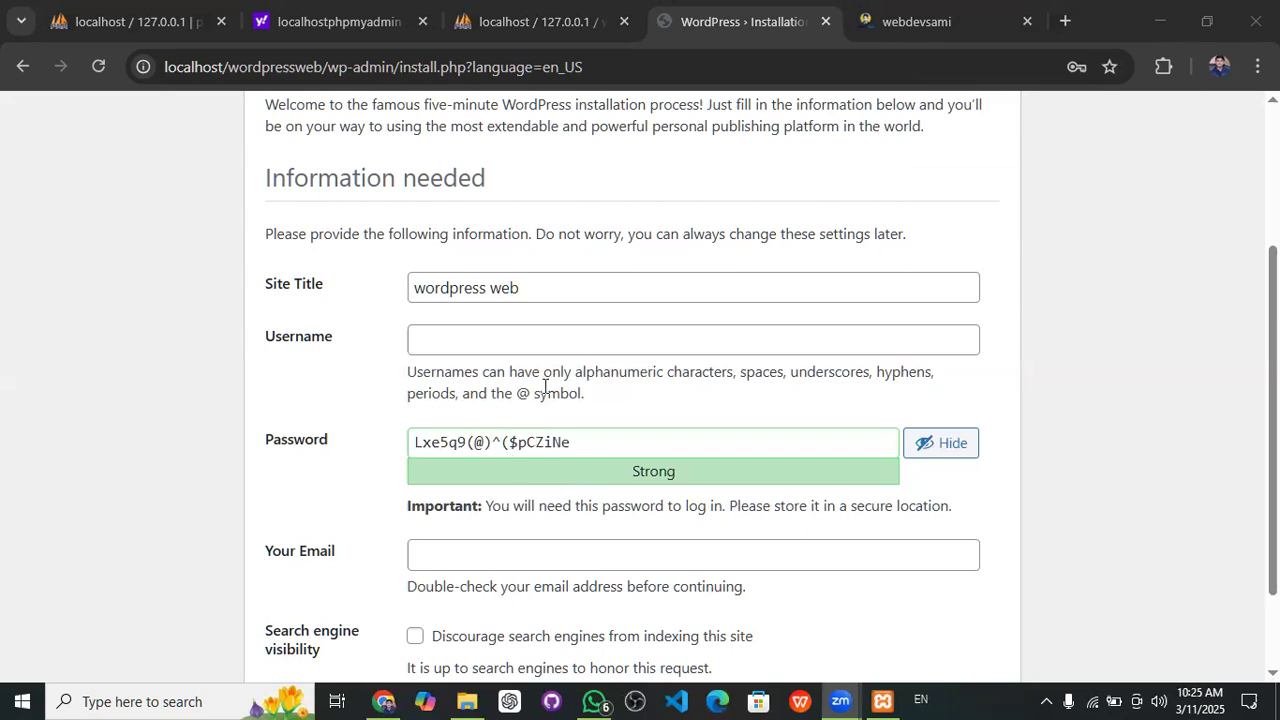
left_click(458, 347)
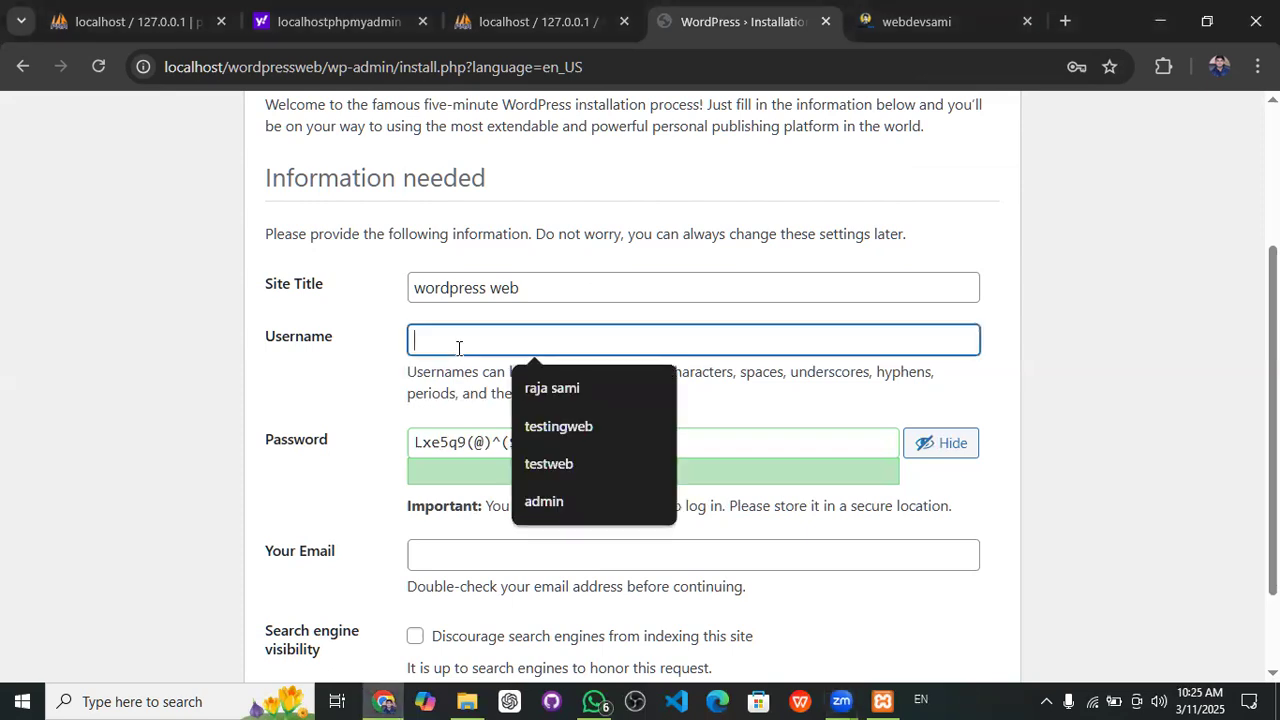
- Set username admin, a short password confirmed as weak, and the saved admin e-mail
left_click(559, 503)
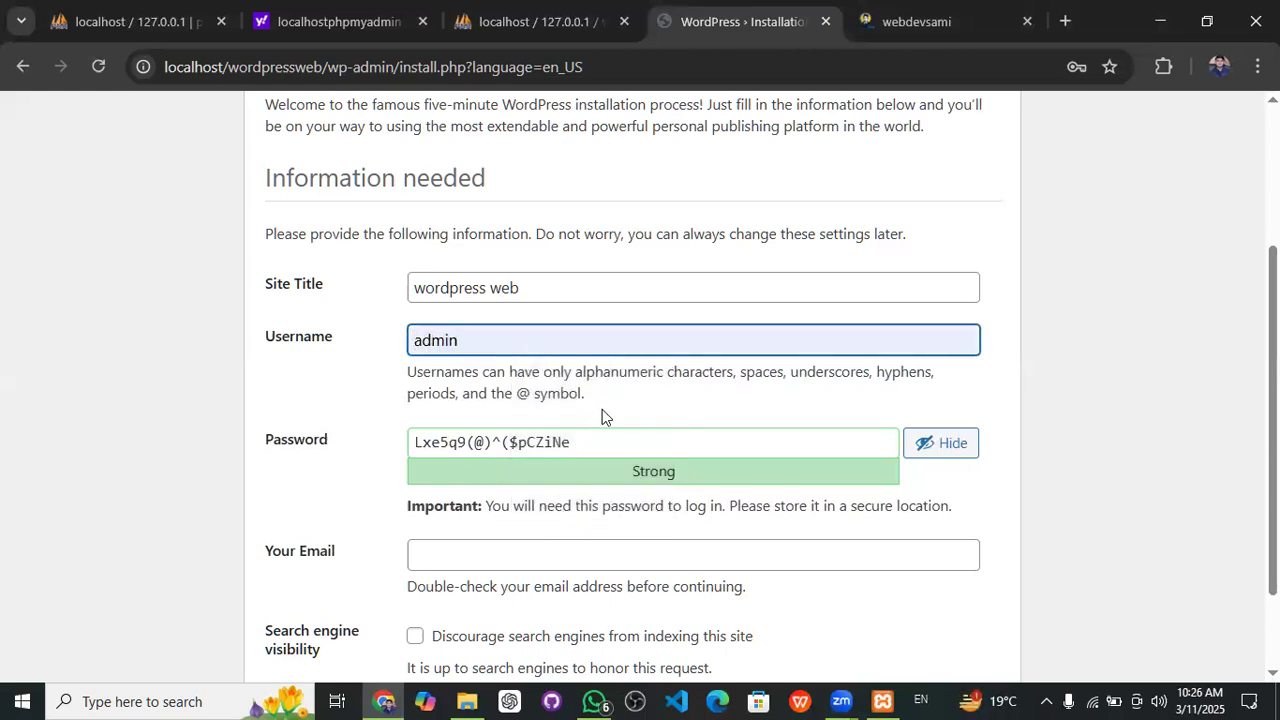
left_click(589, 437)
key("BackSpace")
key("BackSpace")
key("BackSpace")
key("BackSpace")
key("BackSpace")
key("BackSpace")
key("BackSpace")
key("BackSpace")
key("BackSpace")
key("BackSpace")
key("BackSpace")
key("BackSpace")
key("BackSpace")
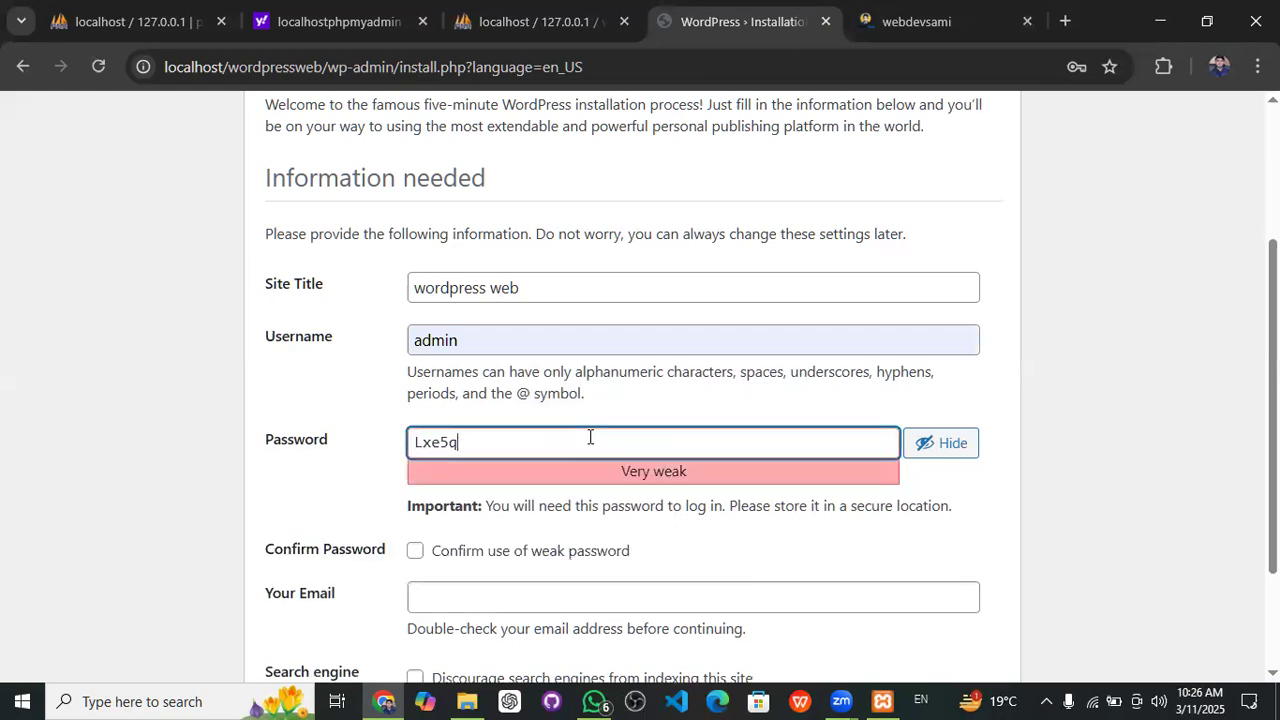
key("BackSpace")
key("BackSpace")
key("BackSpace")
key("BackSpace")
key("BackSpace")
type("admin")
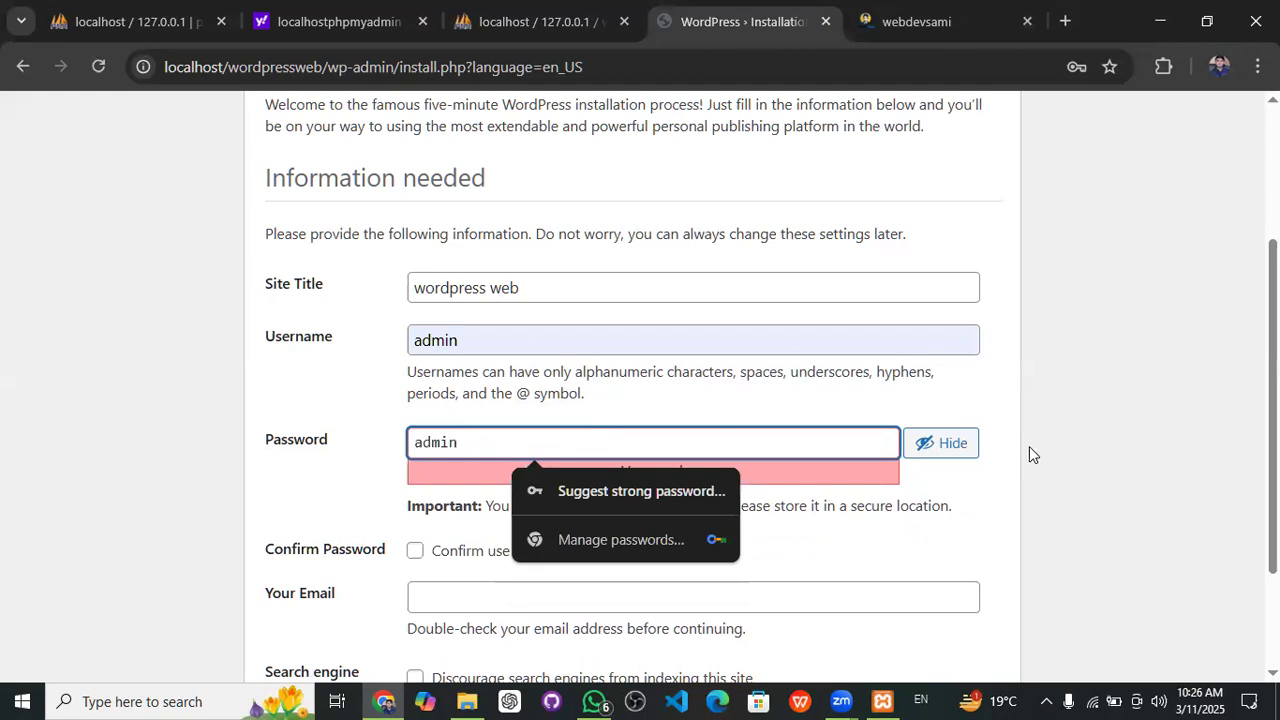
scroll(1029, 446, "down", 2)
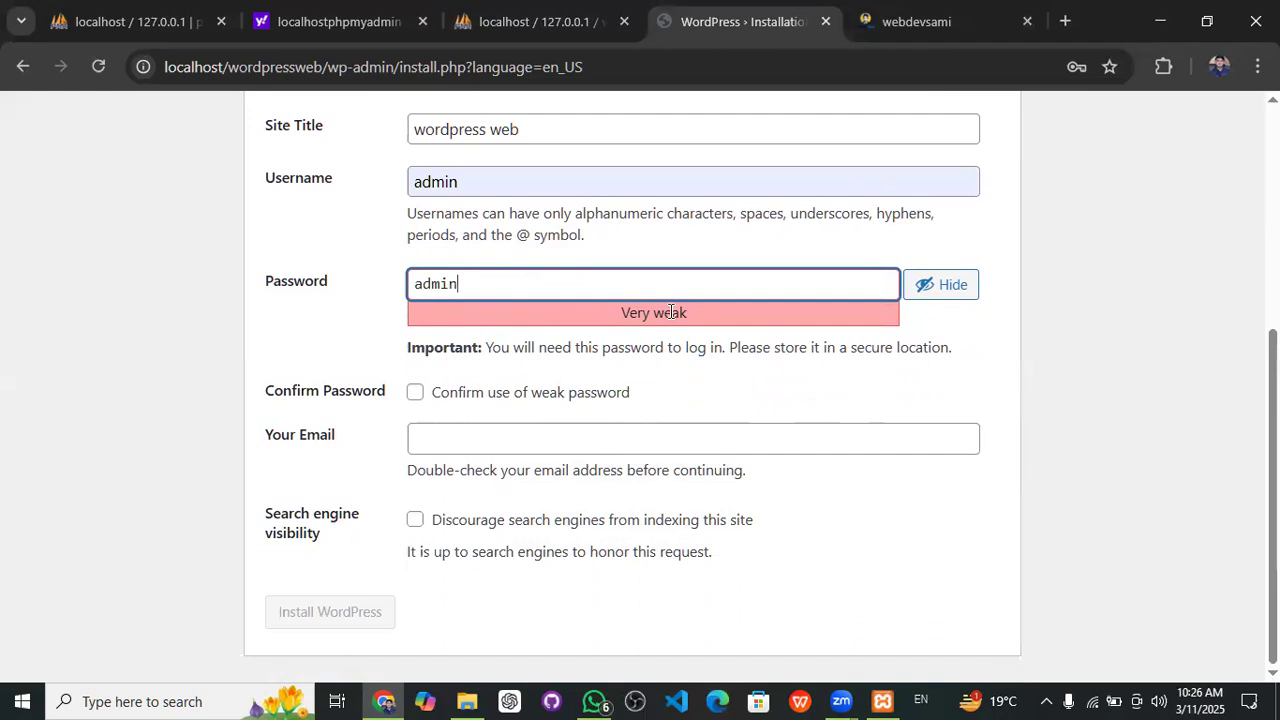
left_click(416, 393)
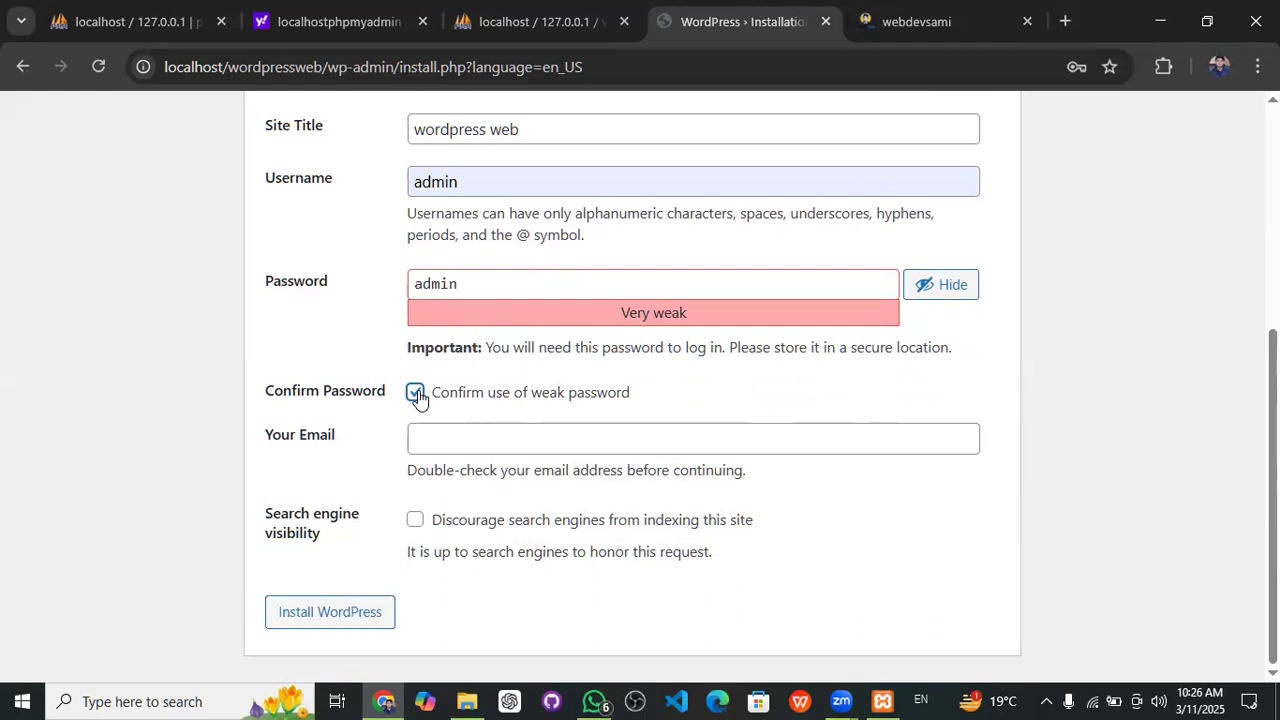
left_click(487, 450)
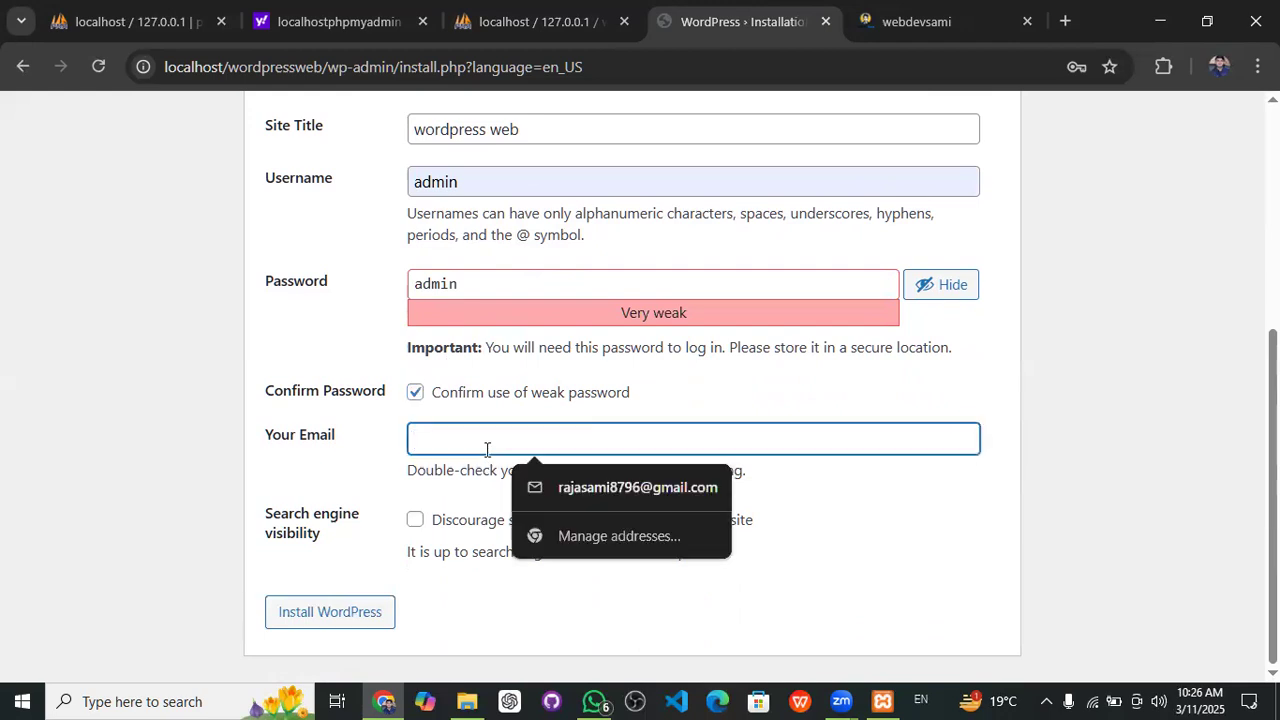
left_click(590, 490)
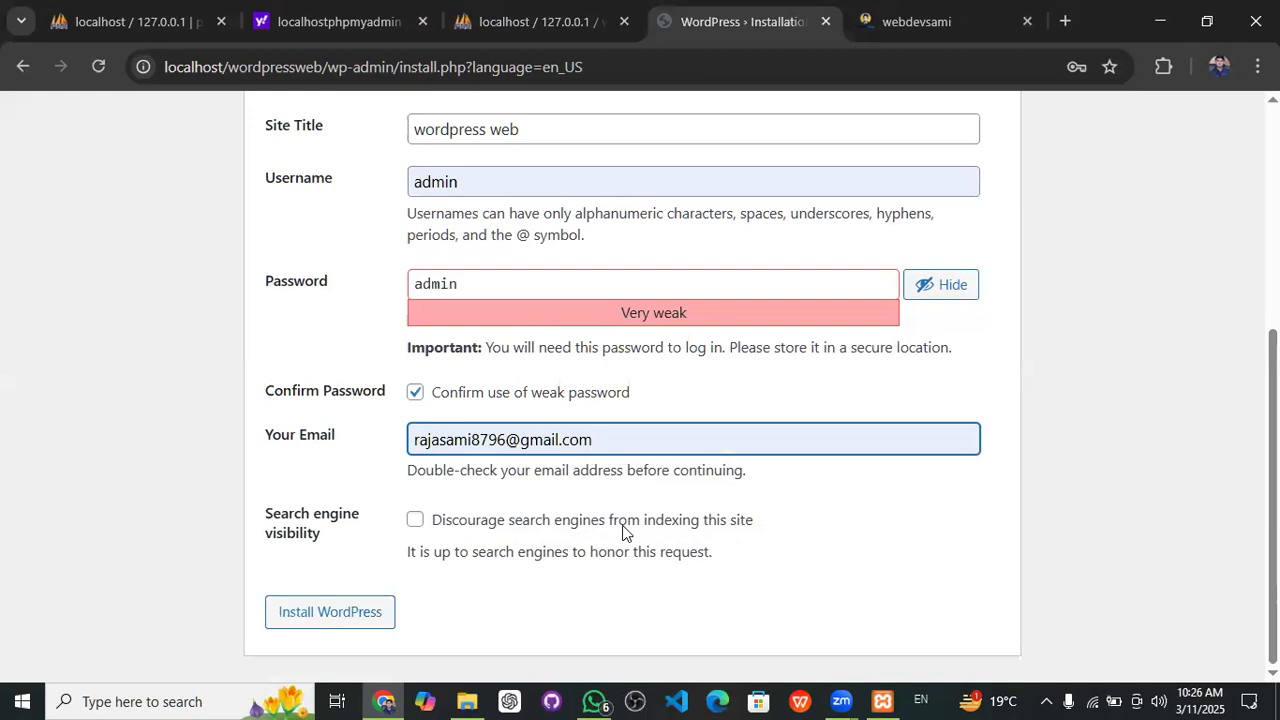
- Install WordPress, dismiss Chrome's password warning, and log in as admin on the new site
left_click(320, 631)
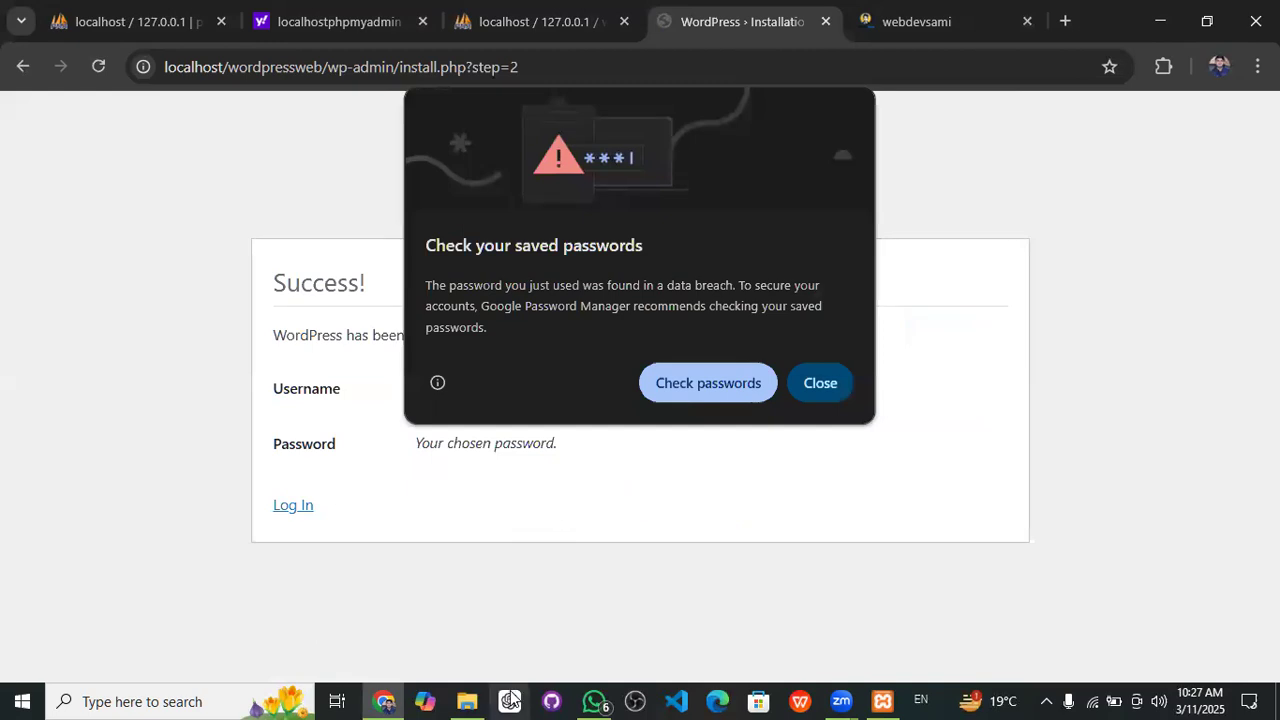
left_click(825, 388)
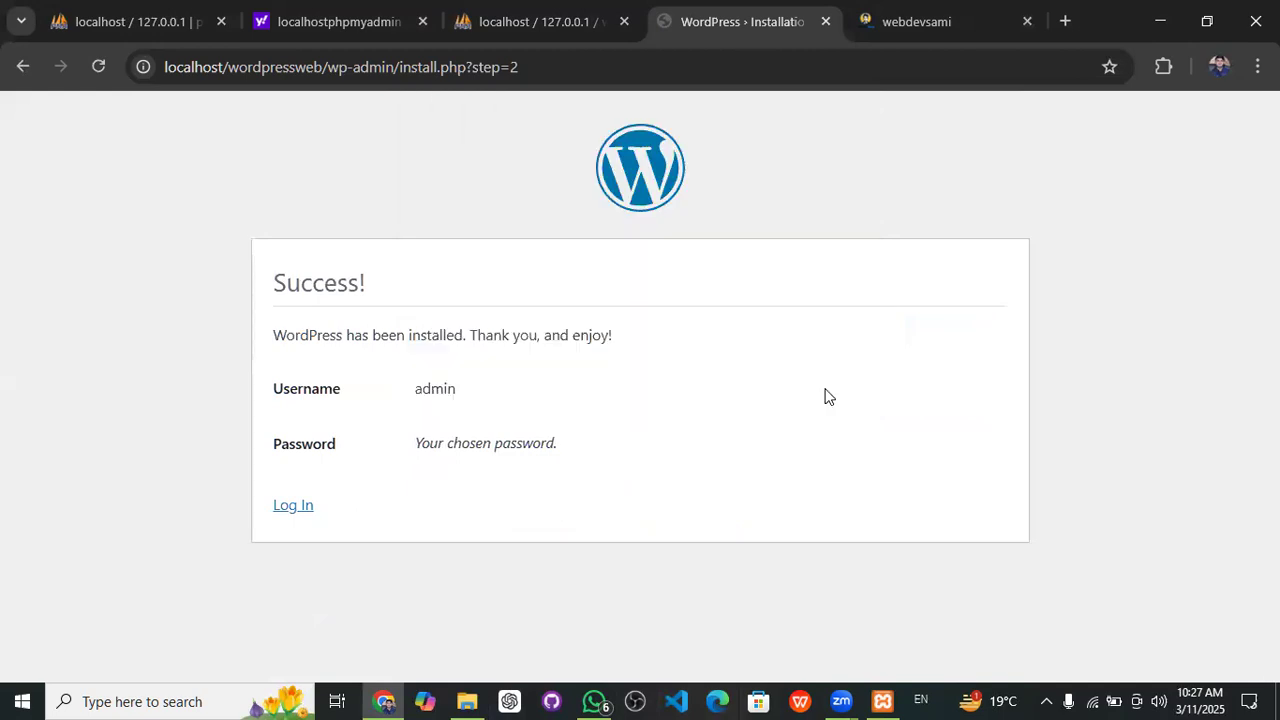
left_click(282, 514)
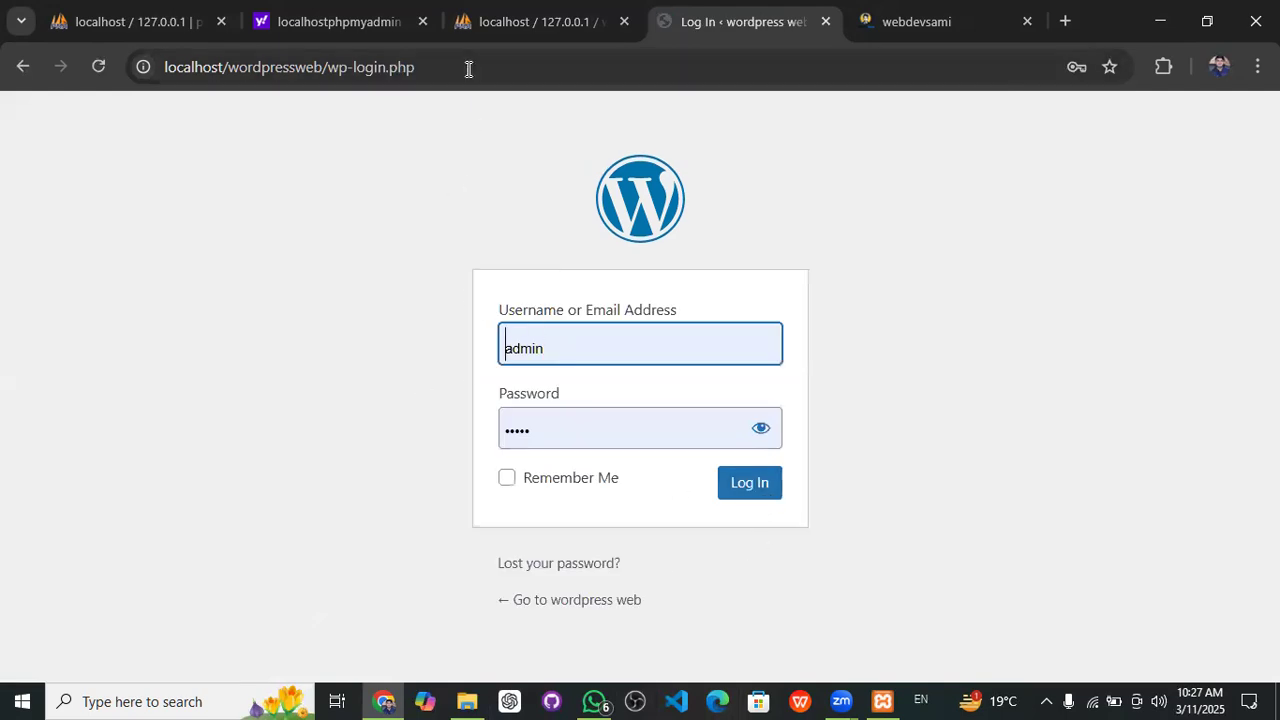
left_click(746, 492)
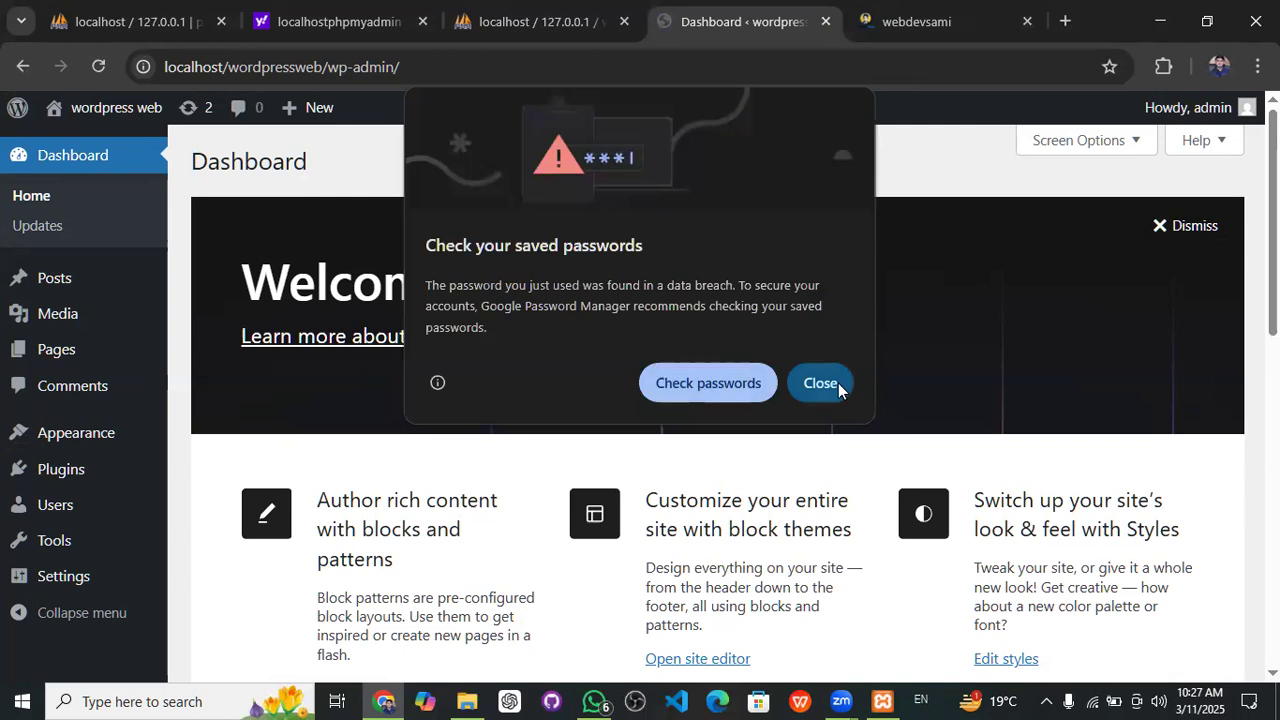
- Close Chrome's 'Check your saved passwords' popup covering the Dashboard
left_click(820, 383)
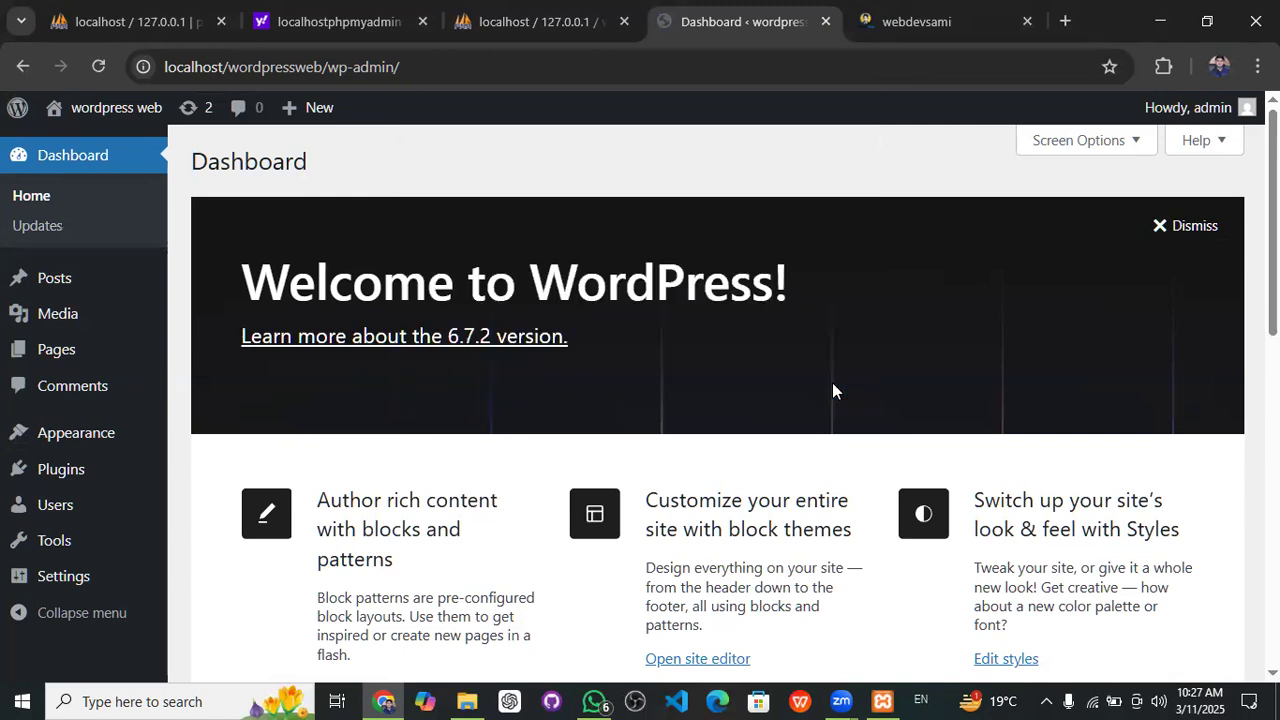
right_click(112, 114)
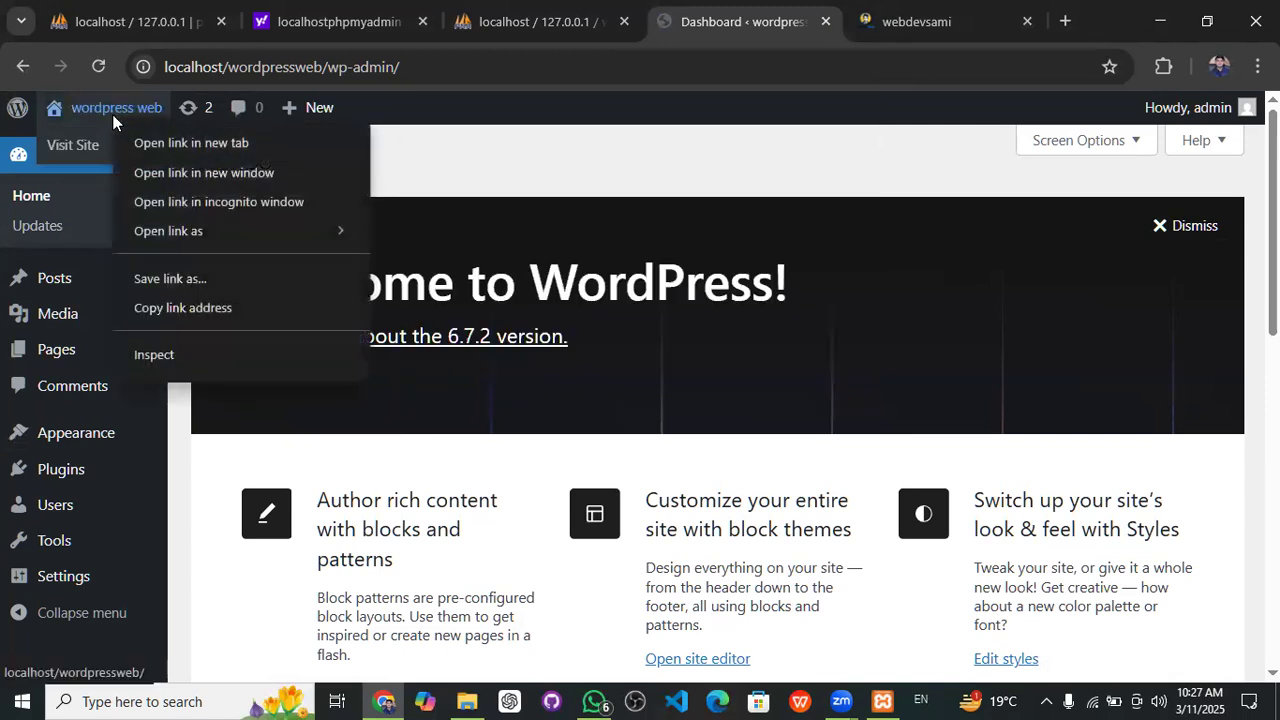
left_click(174, 143)
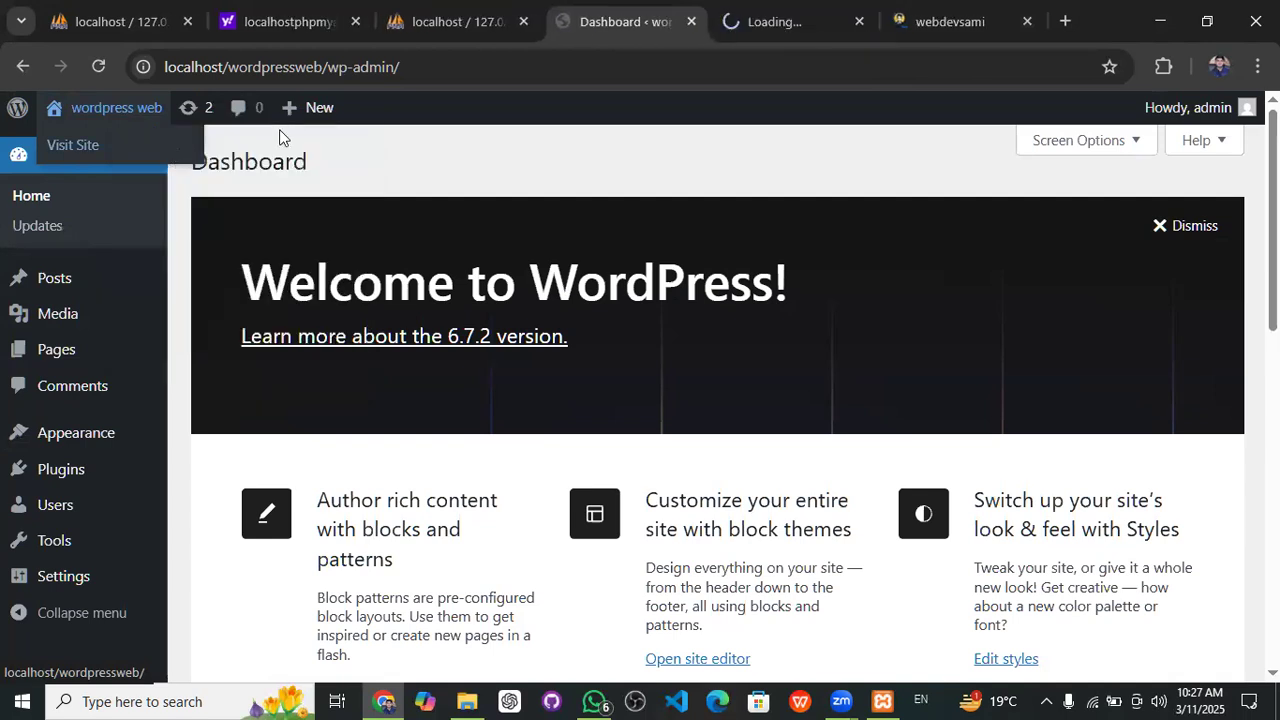
left_click(785, 12)
scroll(296, 465, "down", 5)
scroll(296, 465, "up", 5)
scroll(476, 420, "down", 5)
scroll(476, 420, "up", 5)
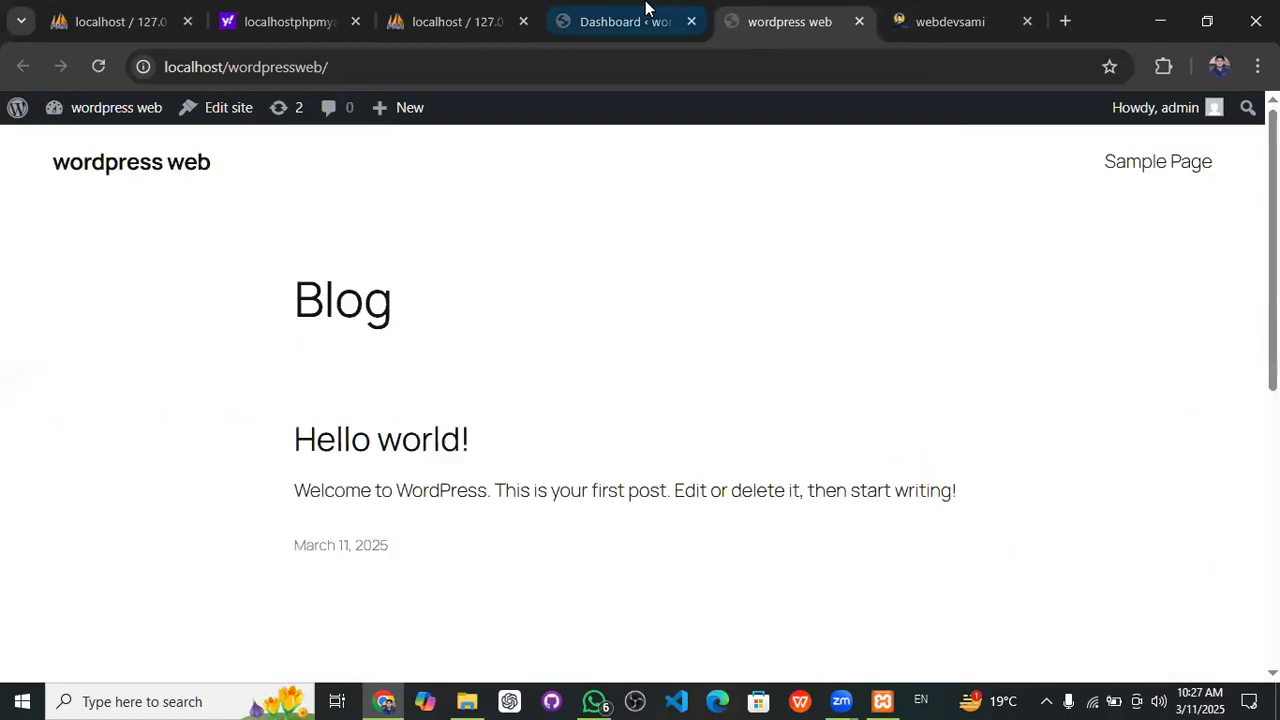
left_click(675, 10)
scroll(10, 545, "down", 5)
scroll(10, 545, "up", 5)
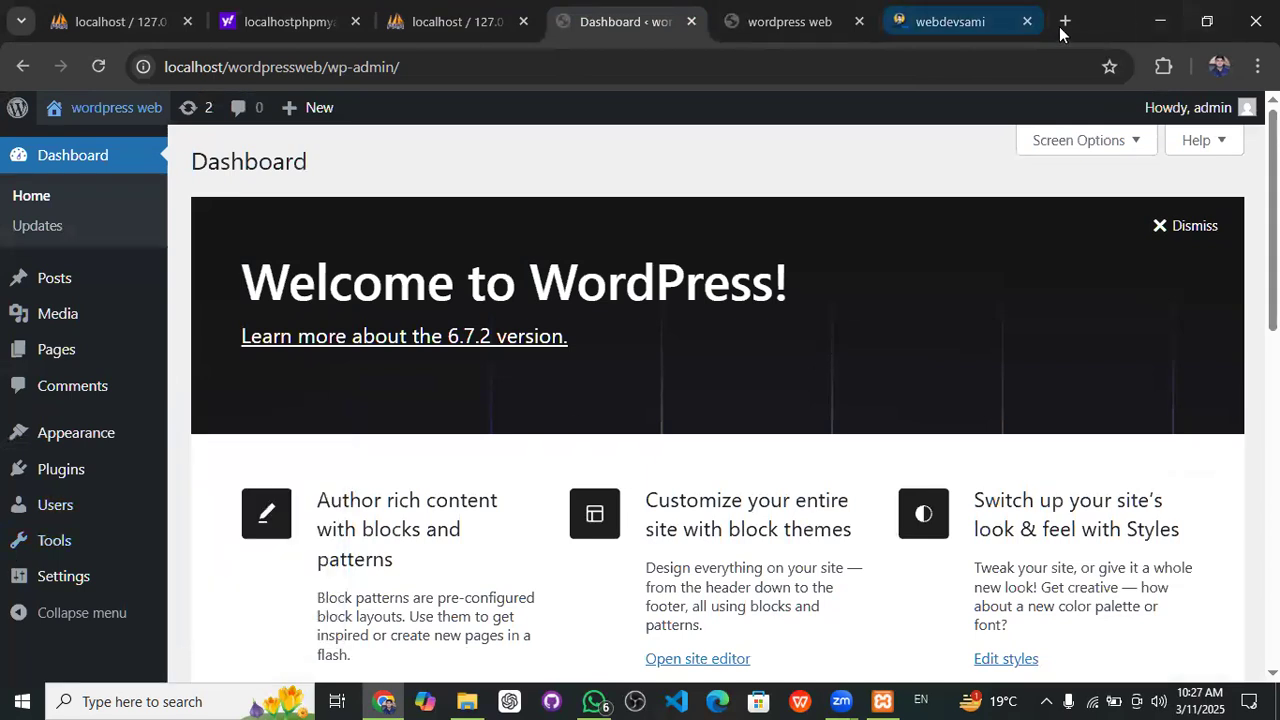
left_click(860, 23)
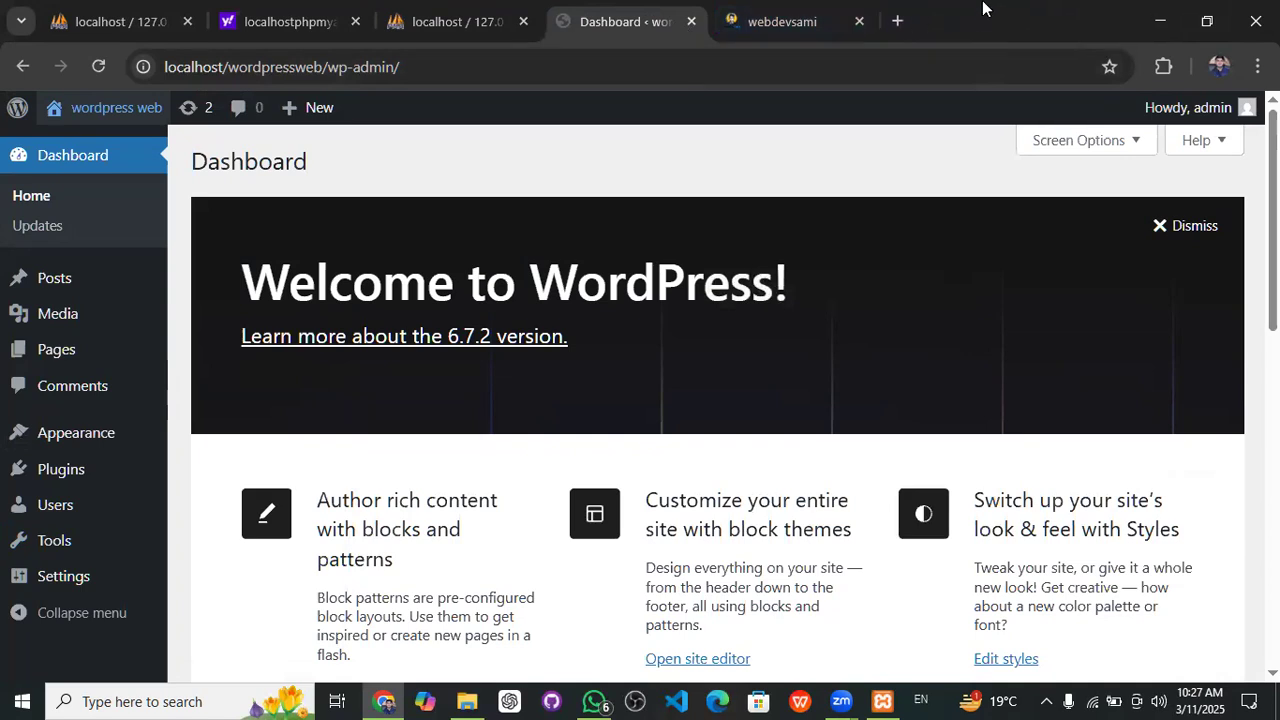
- Load localhost/wordpressweb in a new tab and scroll through the front page
left_click(897, 21)
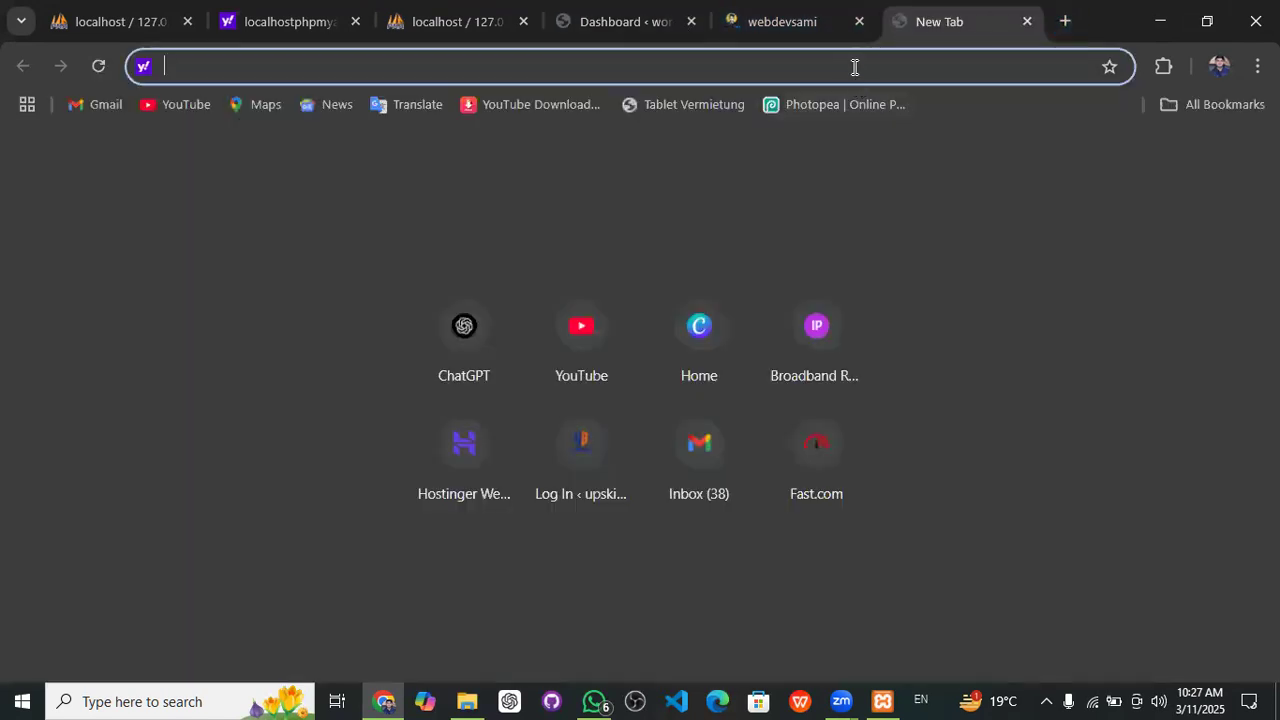
type("localh")
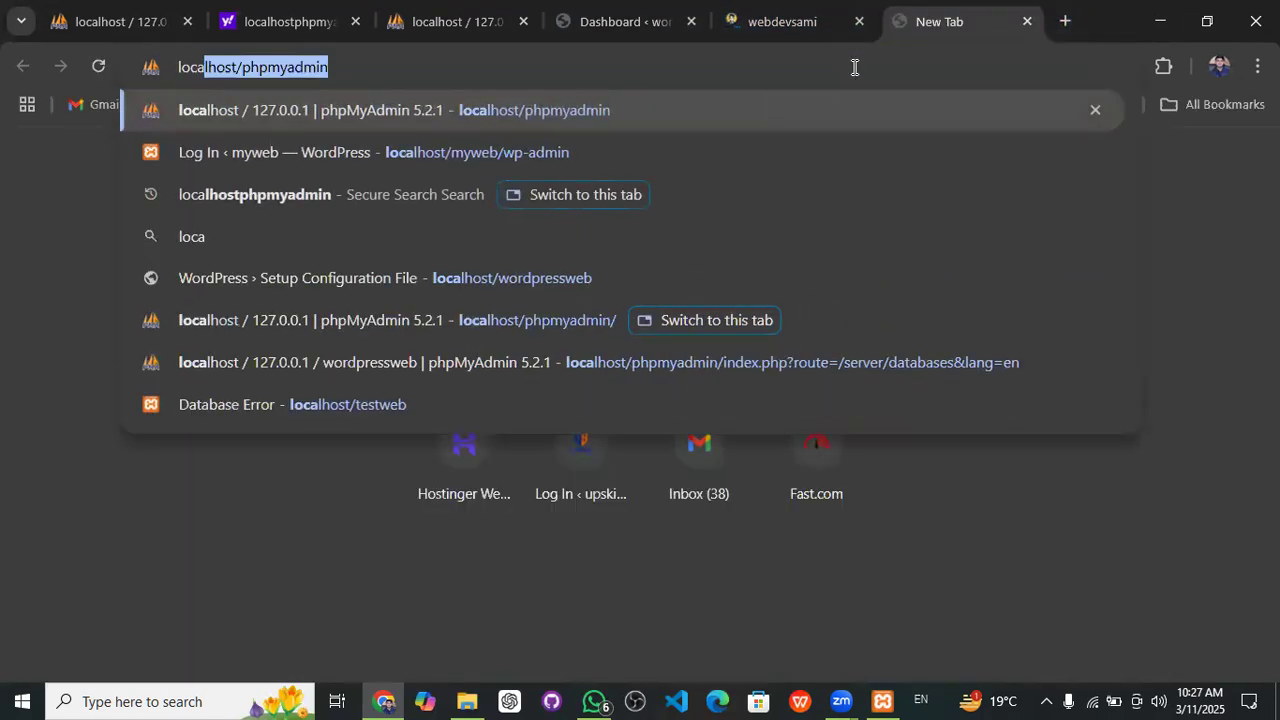
type("ost")
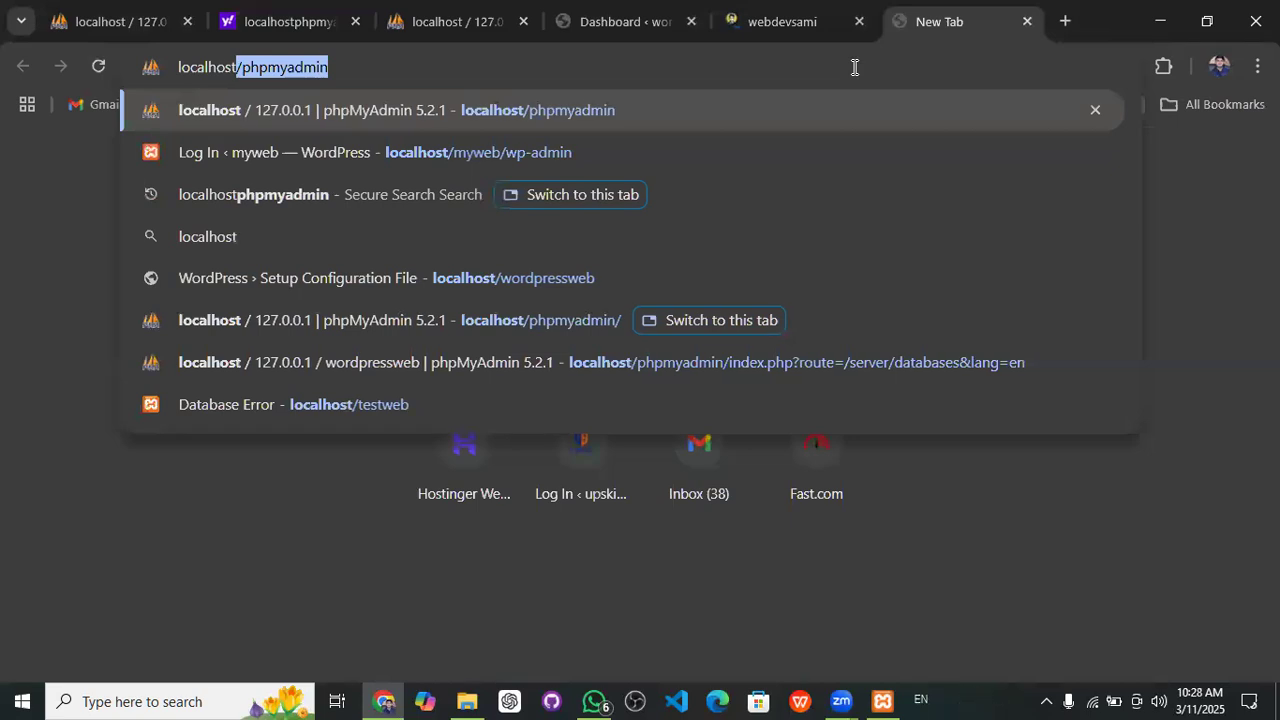
type("/")
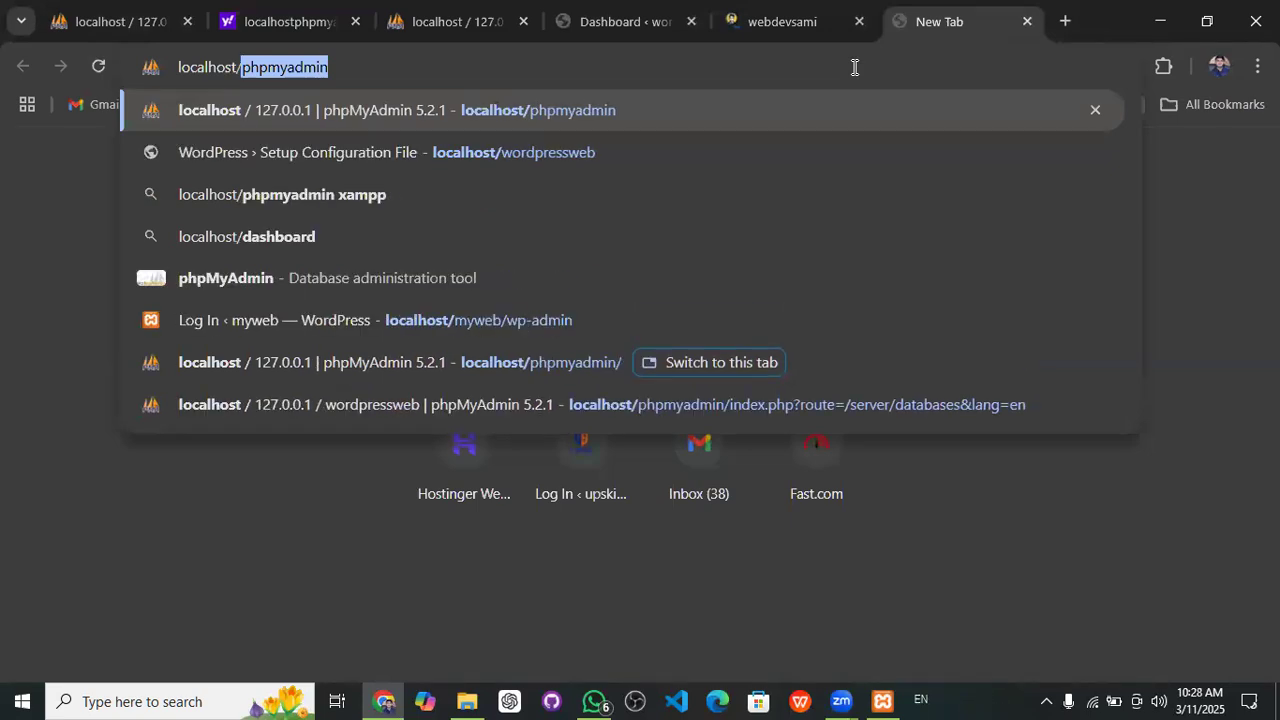
type("word")
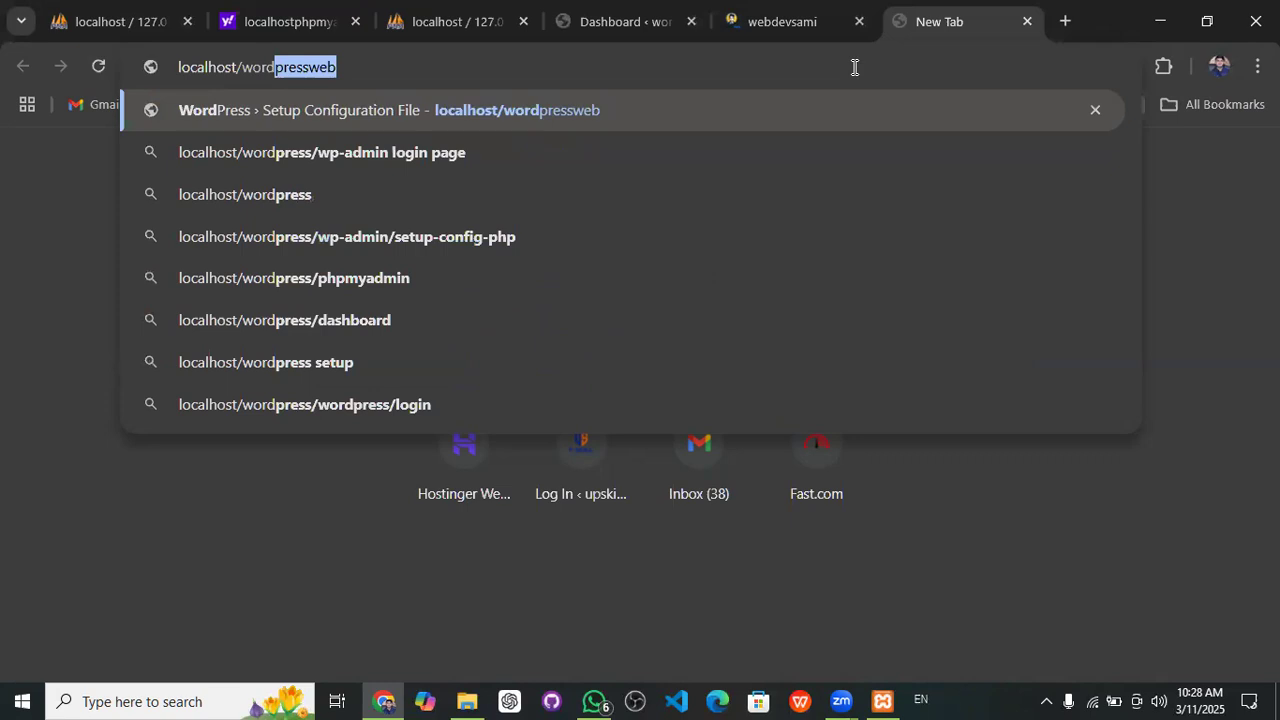
type("pre")
key("Return")
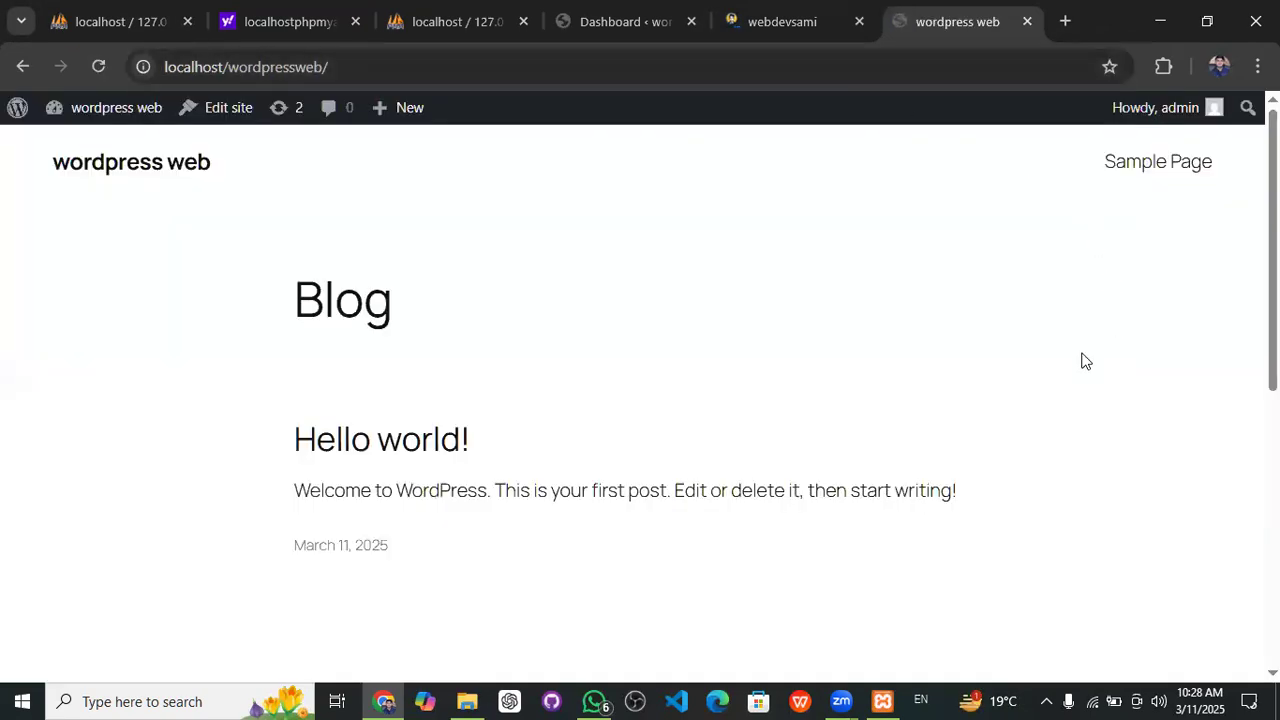
scroll(1049, 366, "down", 10)
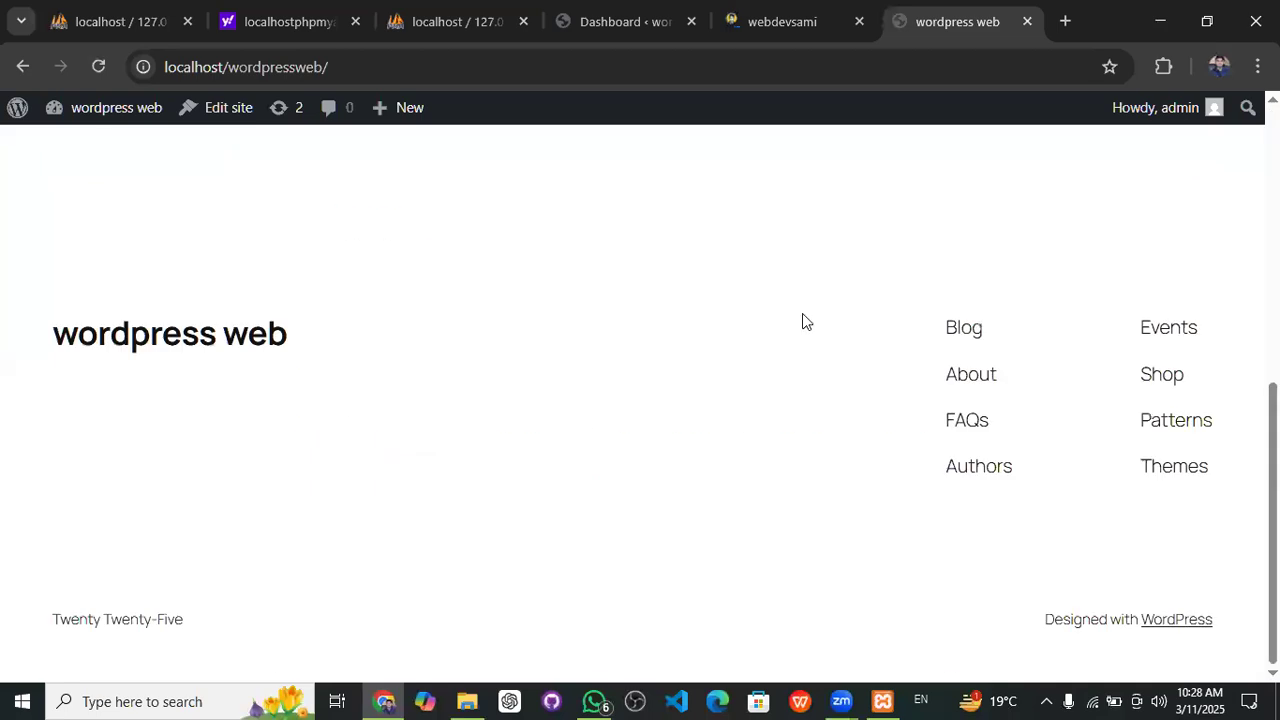
scroll(772, 287, "up", 10)
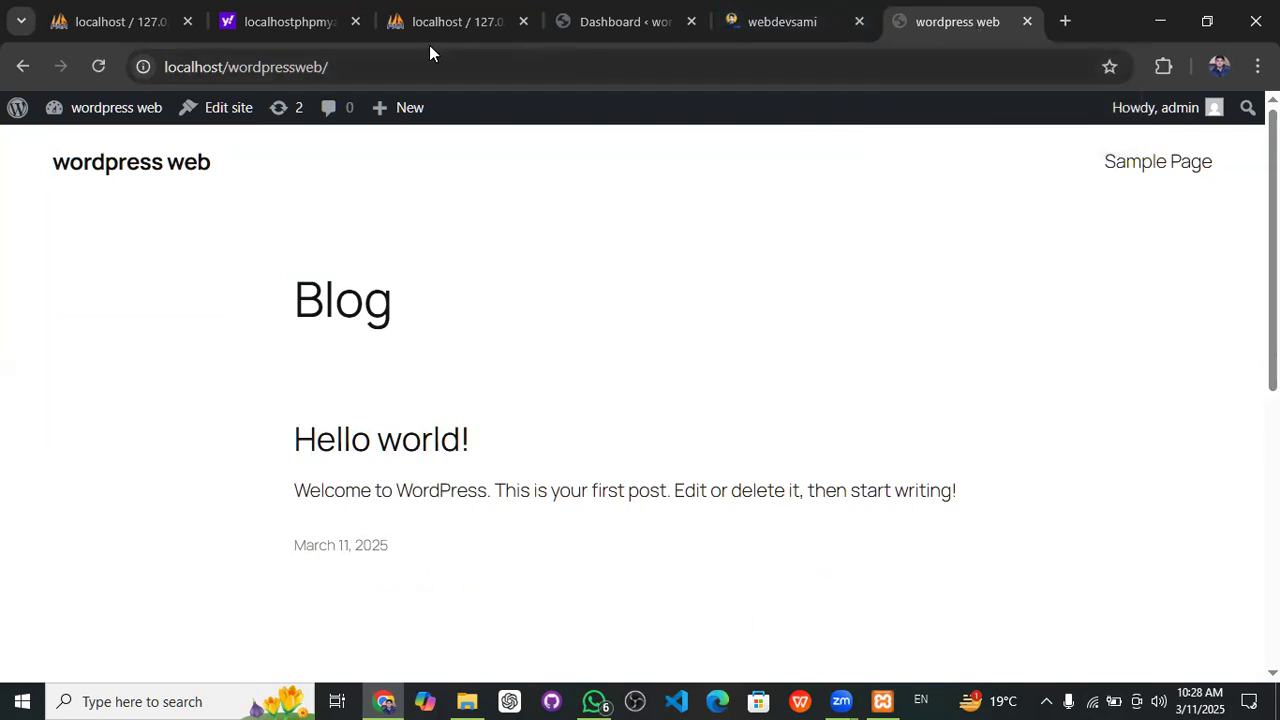
- View the Dashboard at localhost/wordpressweb/wp-admin, then close the Chrome window
left_click(383, 67)
left_click(383, 67)
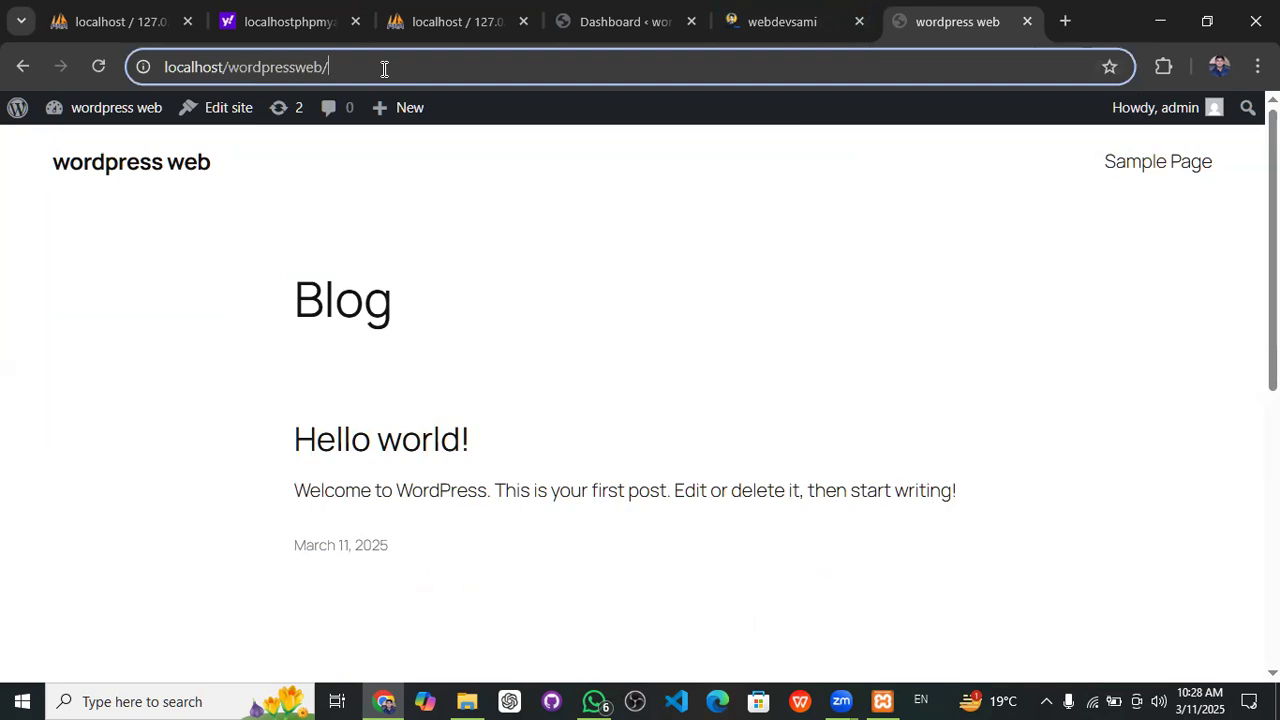
type("wp-")
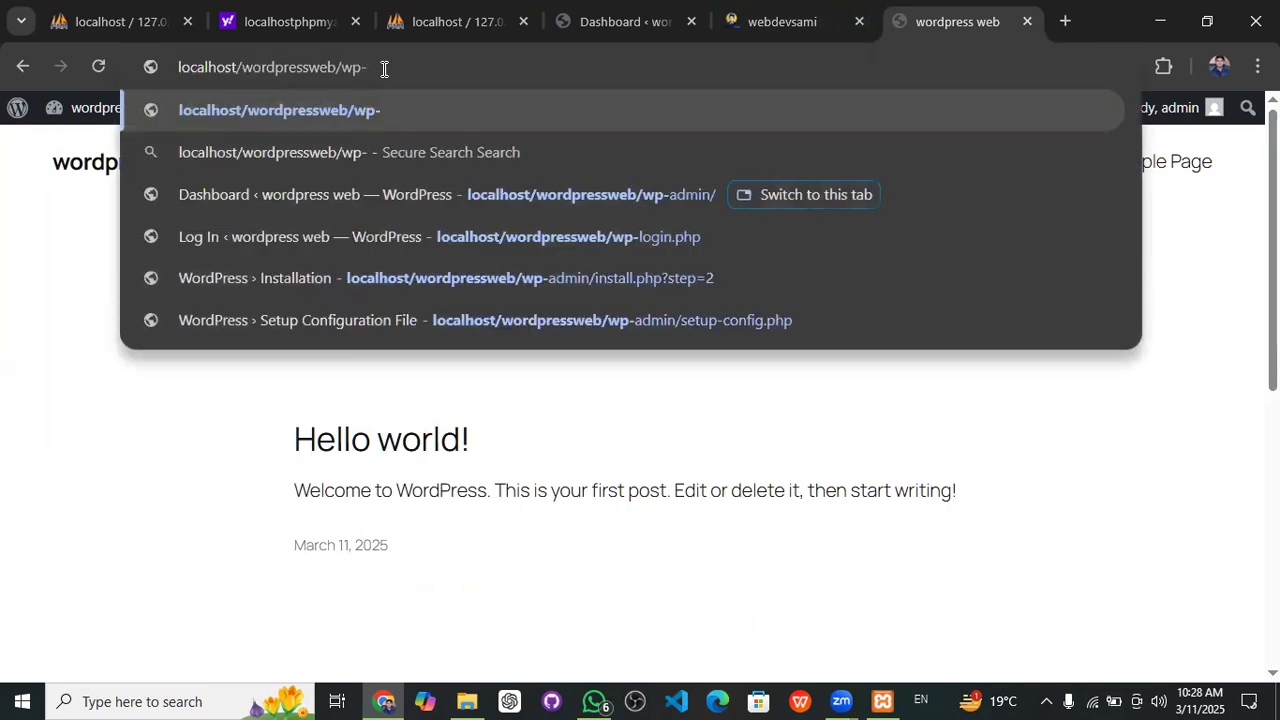
type("admin")
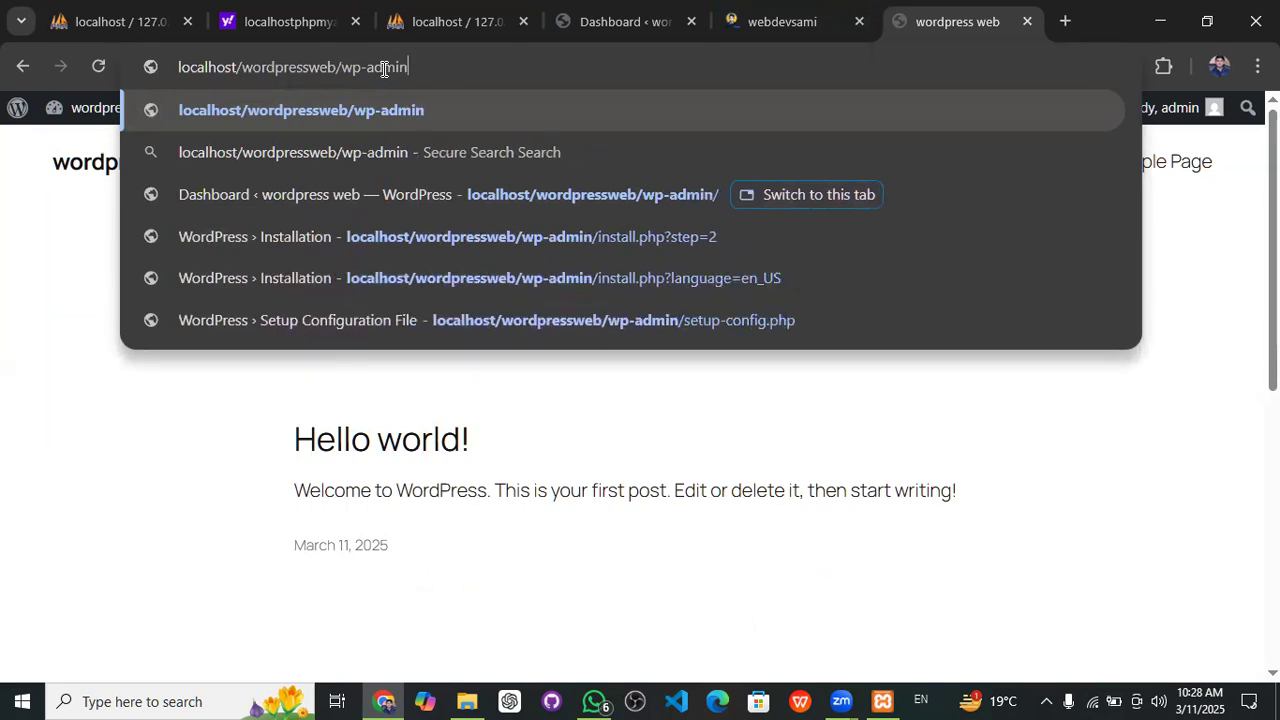
key("Return")
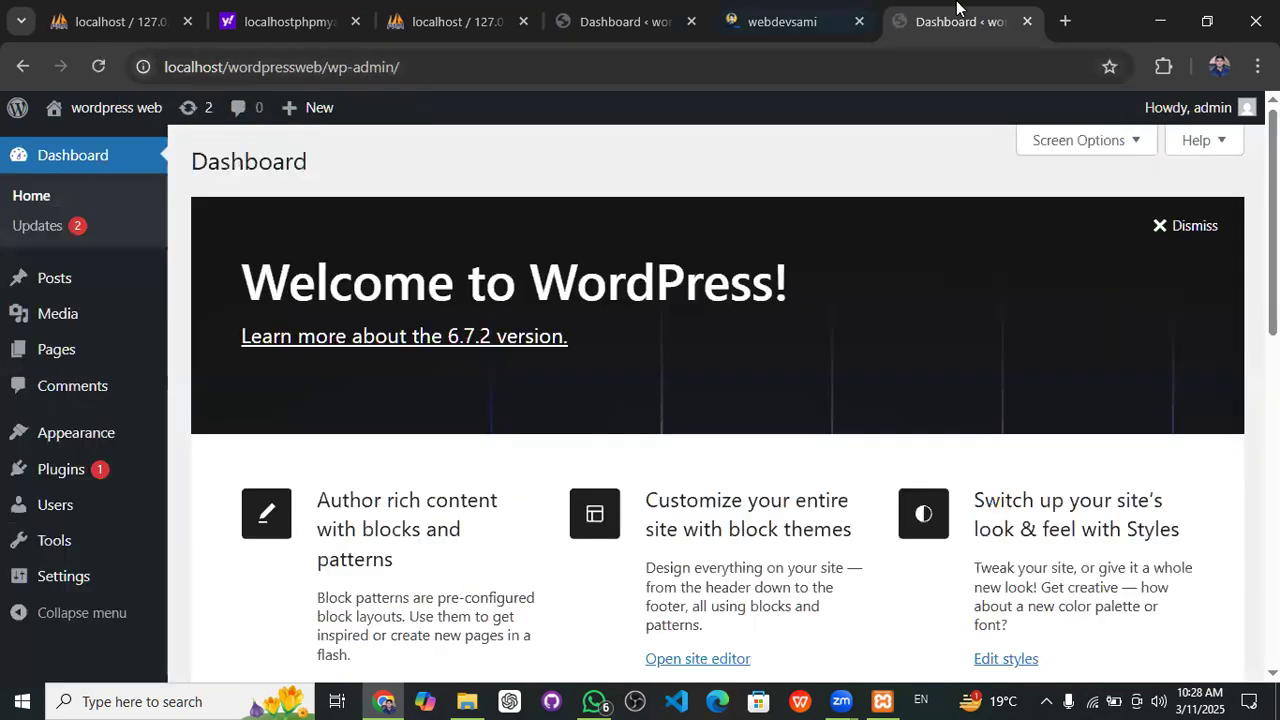
left_click(1256, 20)
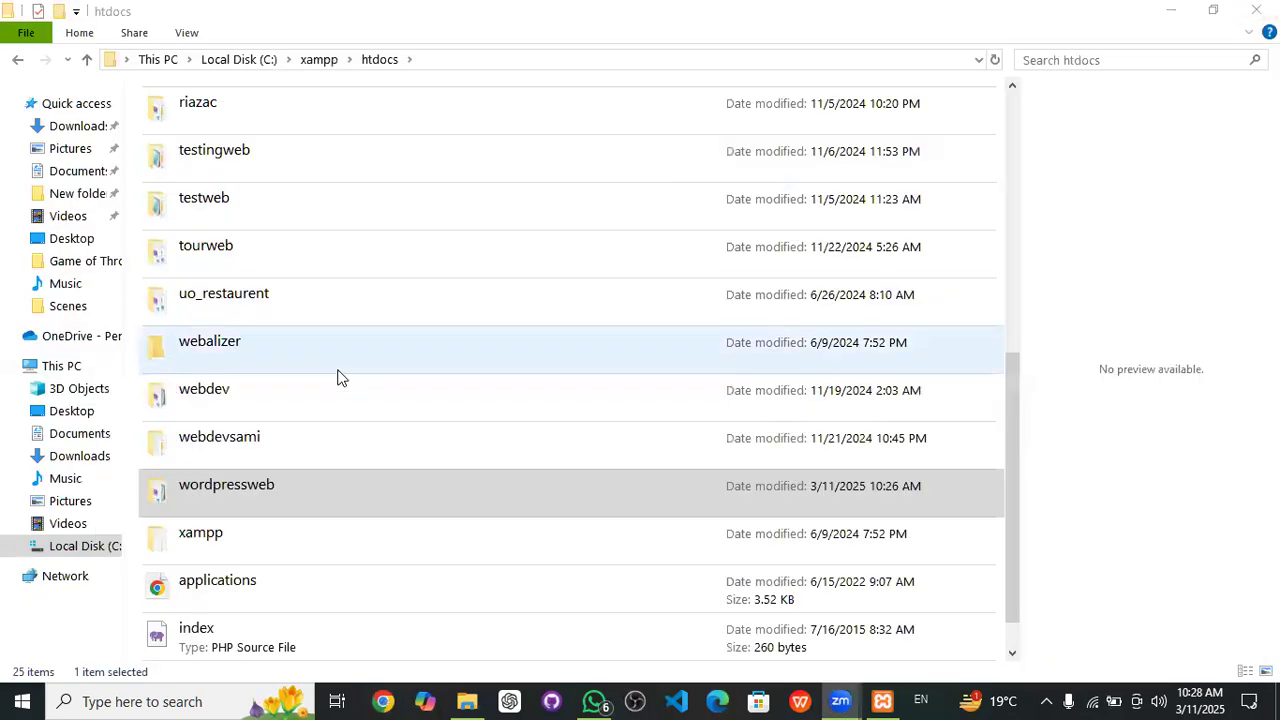
- Open a fresh Chrome window under the profile and load localhost/wordpressweb
left_click(386, 700)
left_click(371, 443)
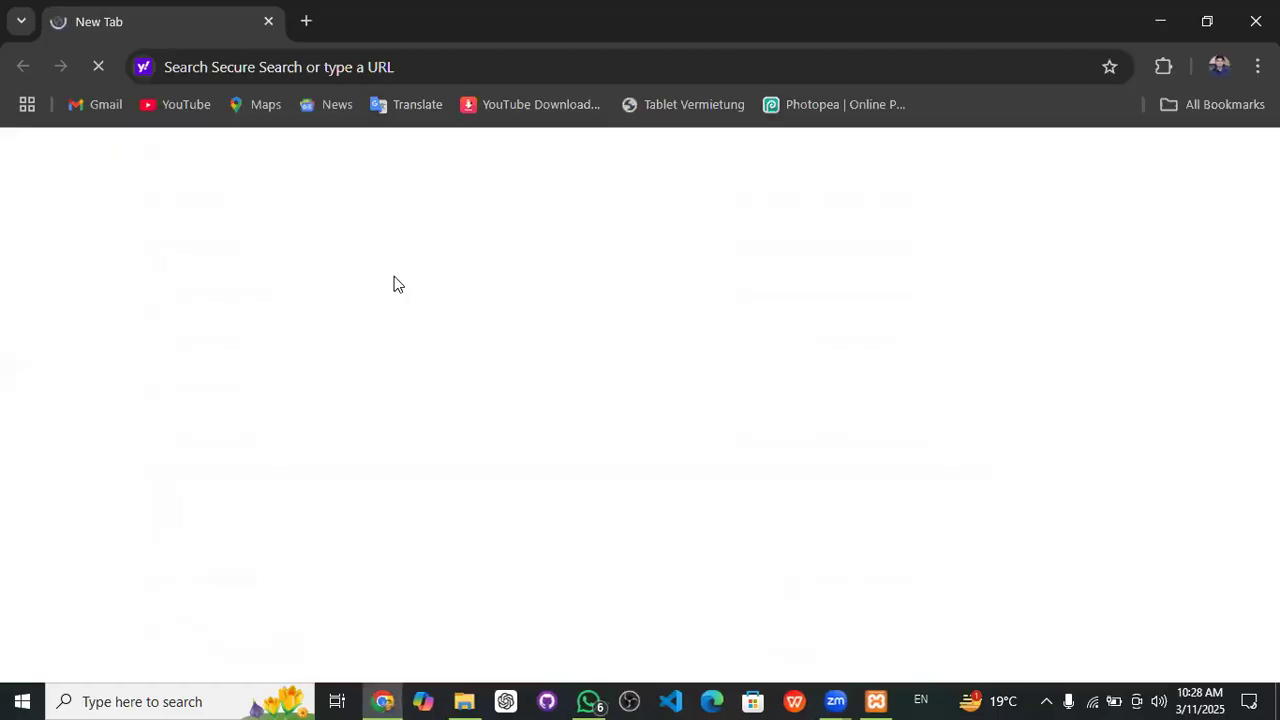
left_click(486, 74)
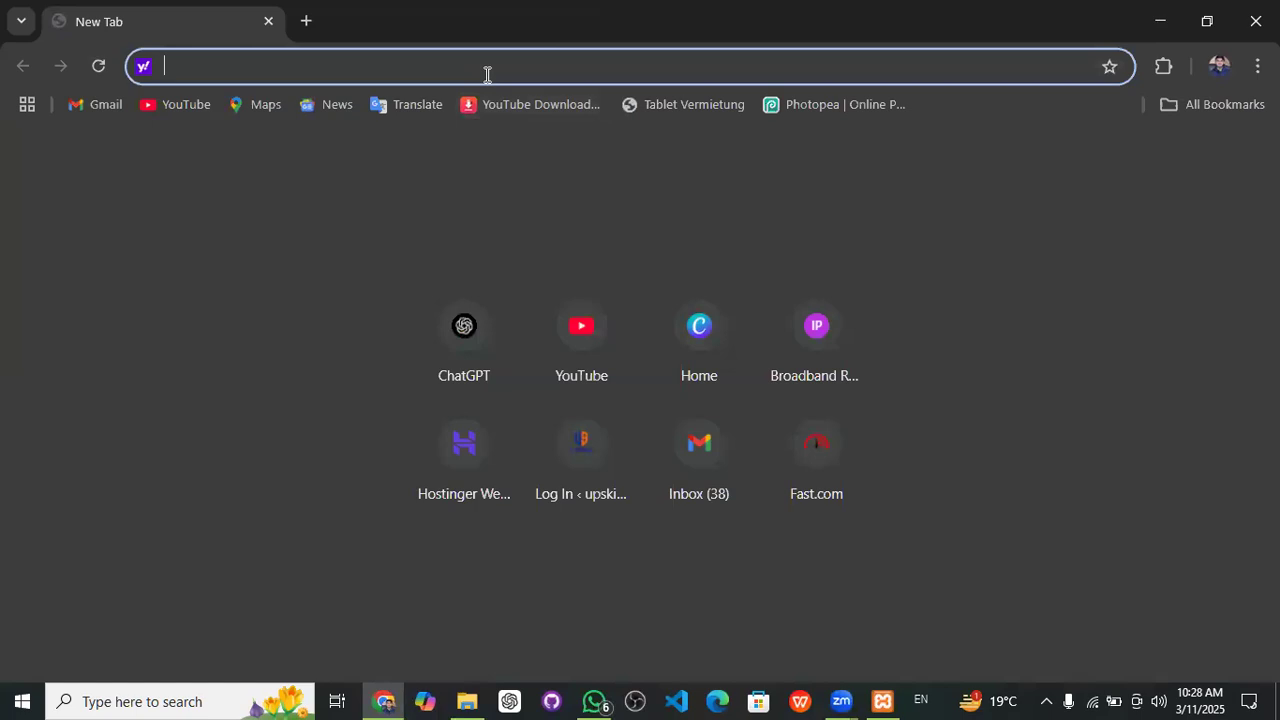
type("lo")
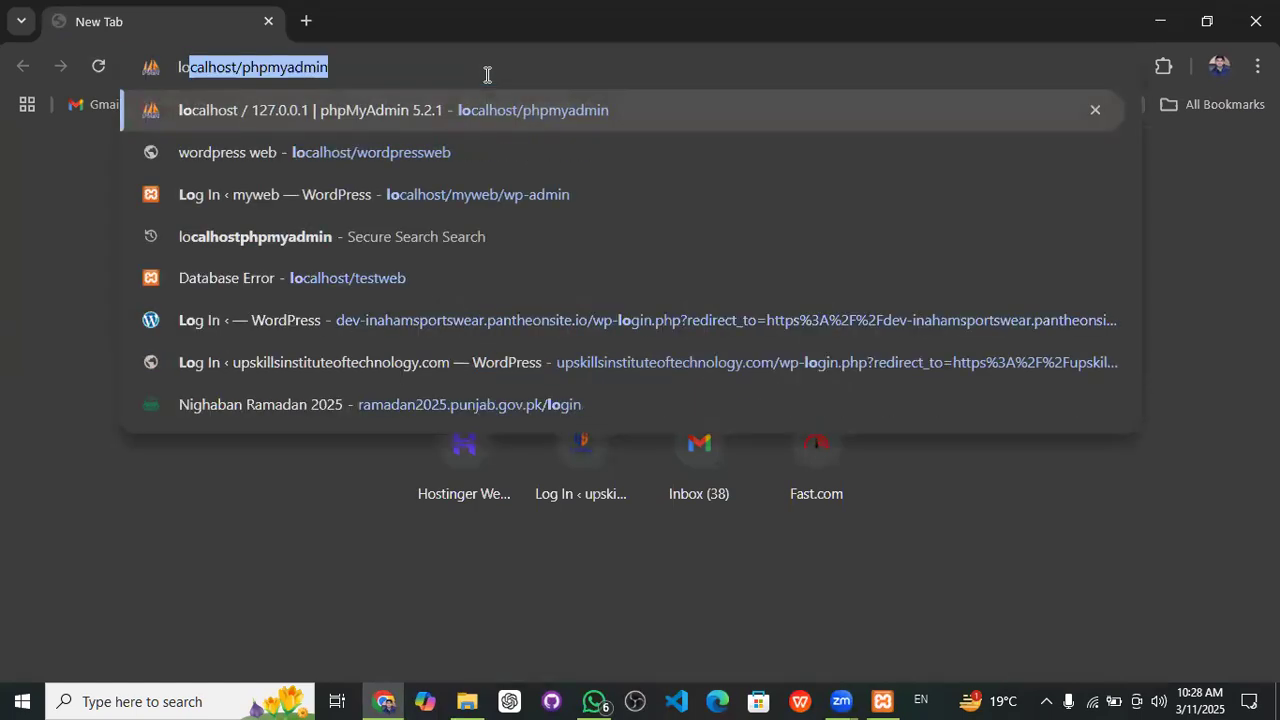
type("calhost")
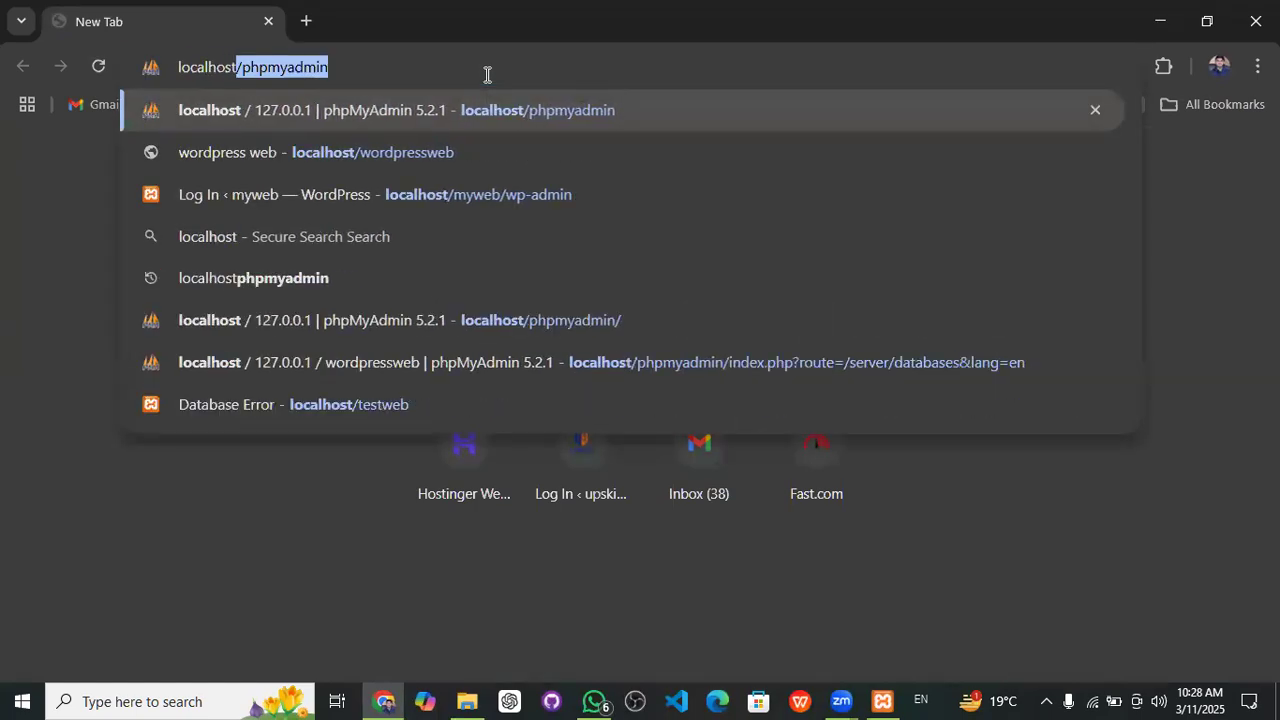
type("/")
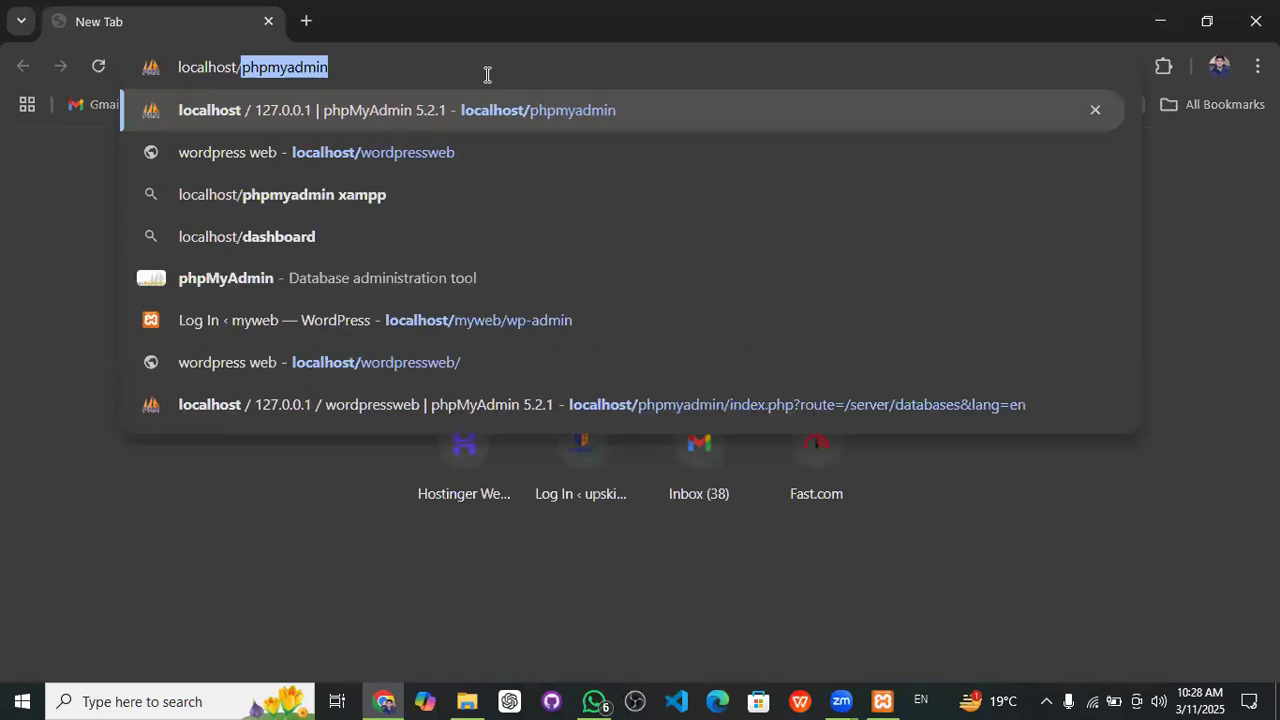
type("word")
key("Return")
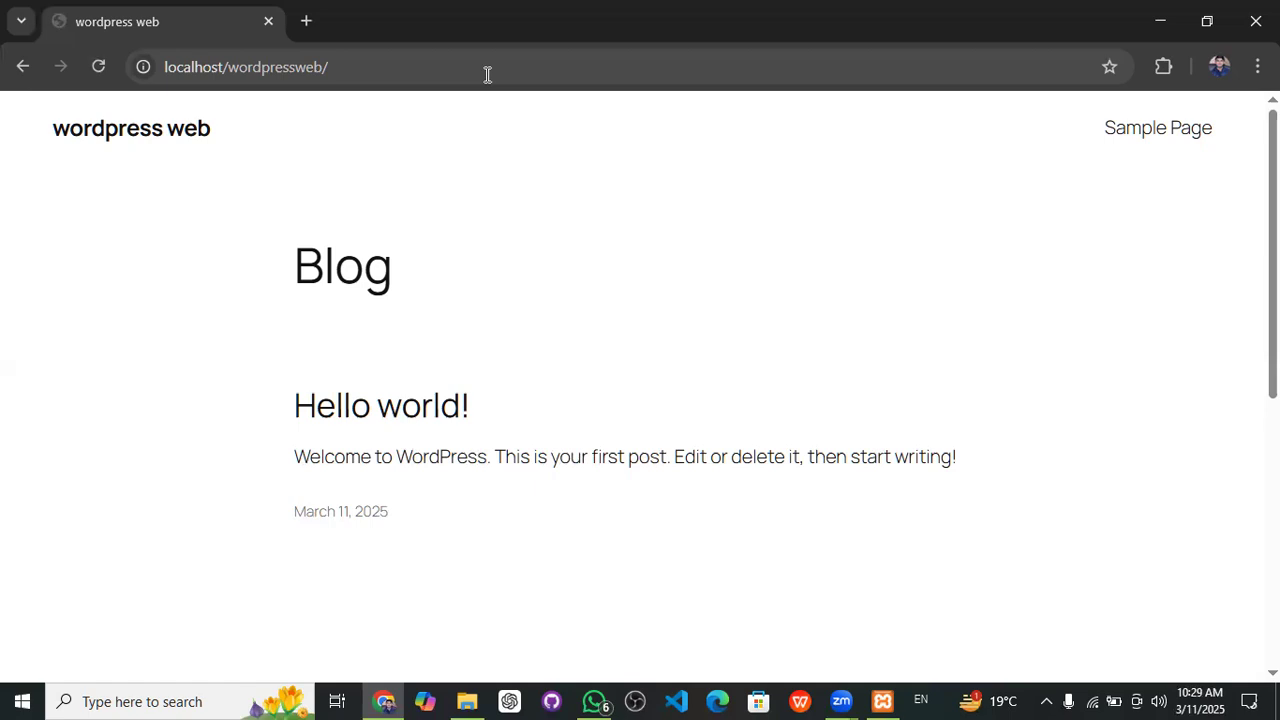
- Go to localhost/wordpressweb/wp-admin in a new tab to reach the login page
left_click(305, 20)
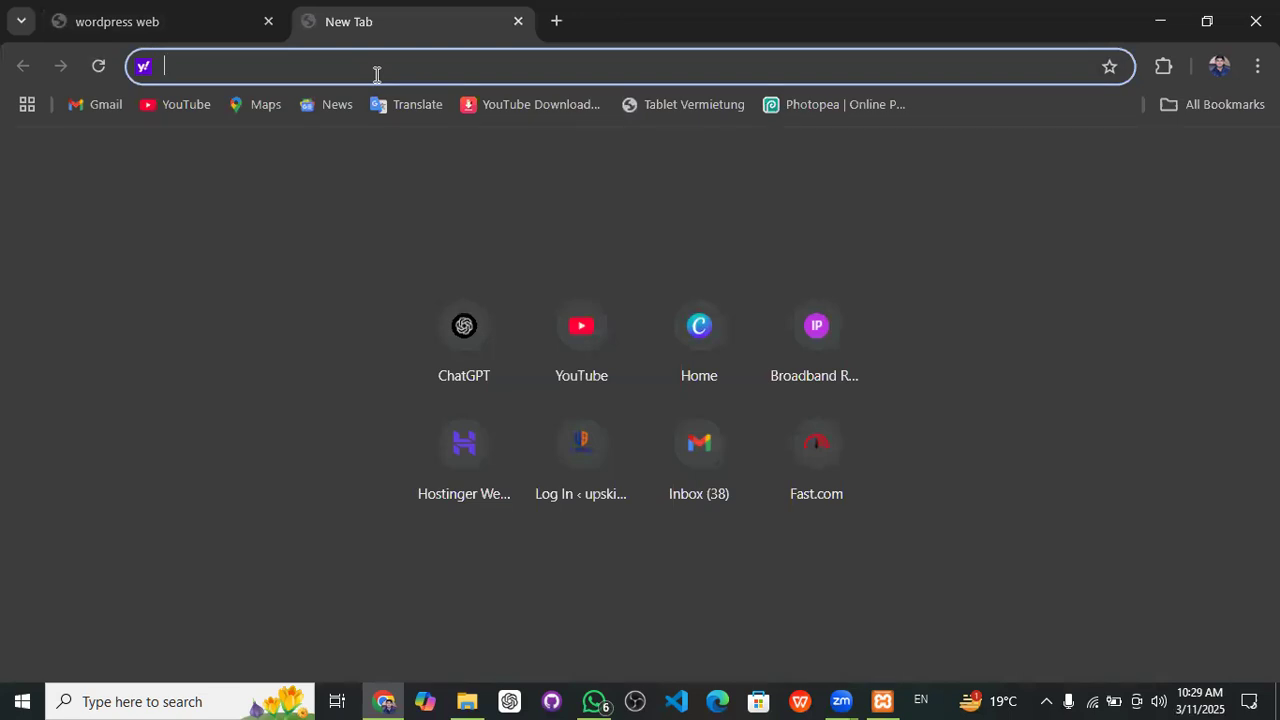
type("local")
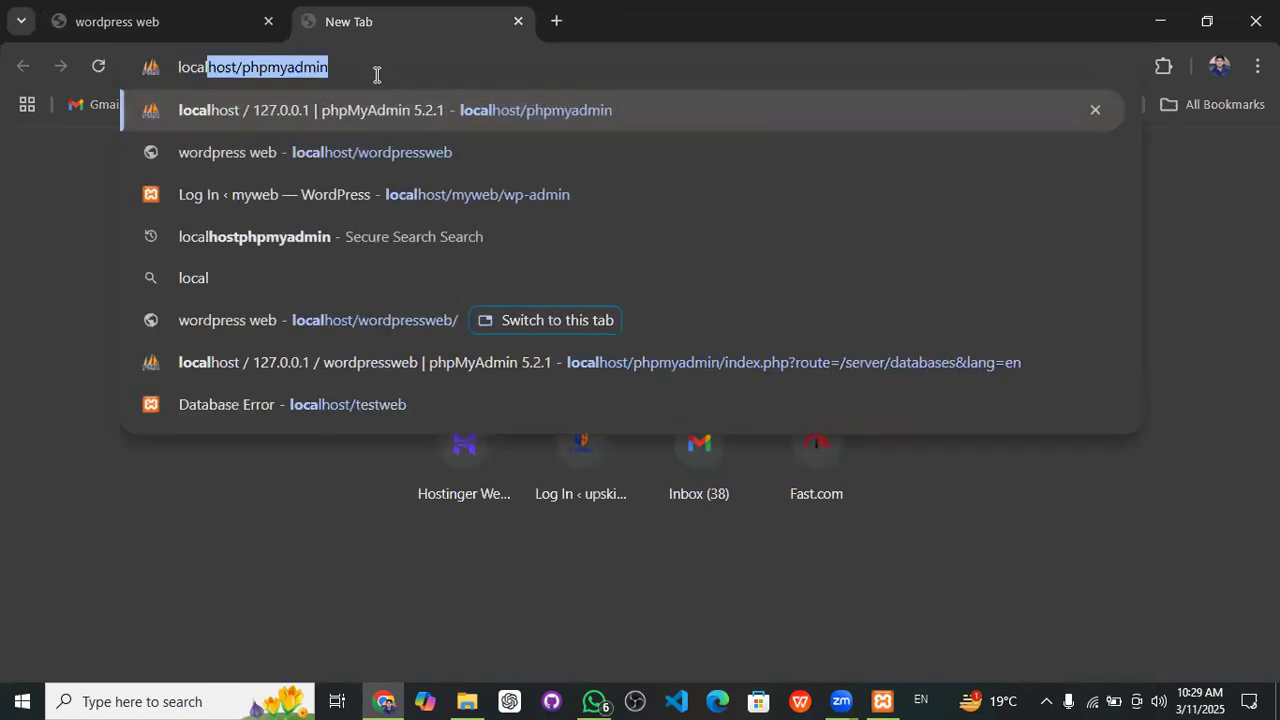
type("host")
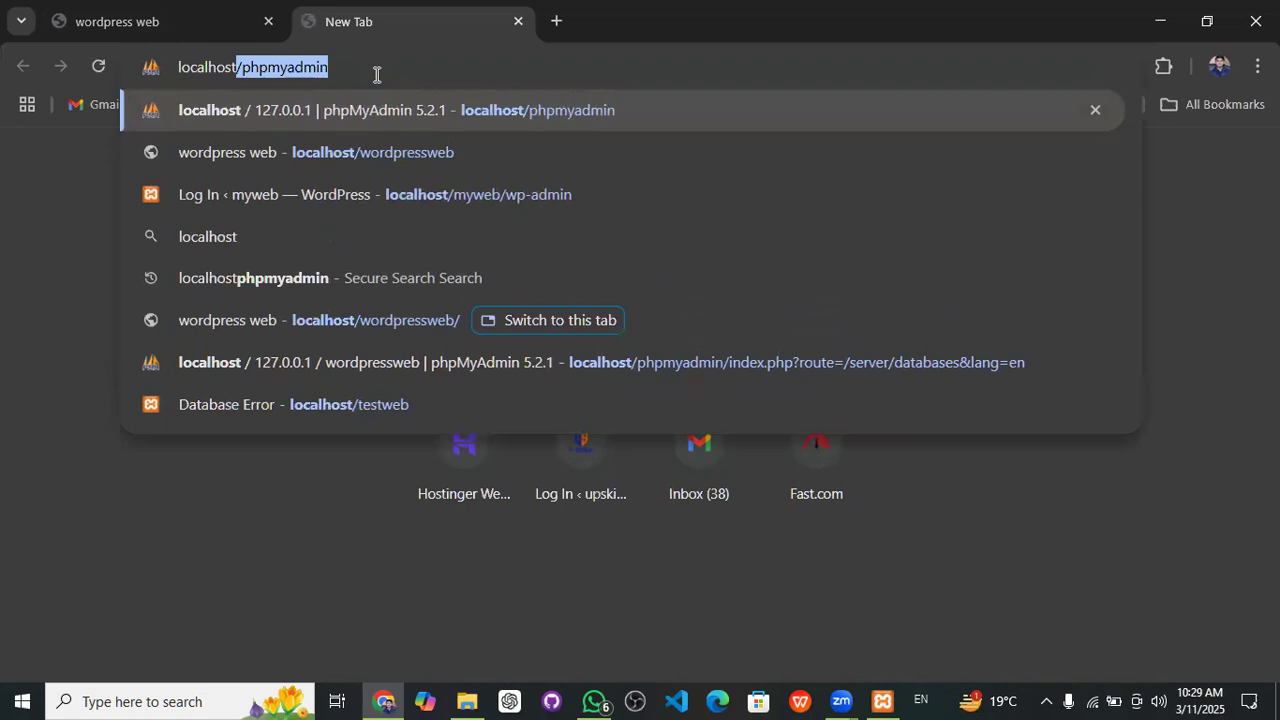
type("/")
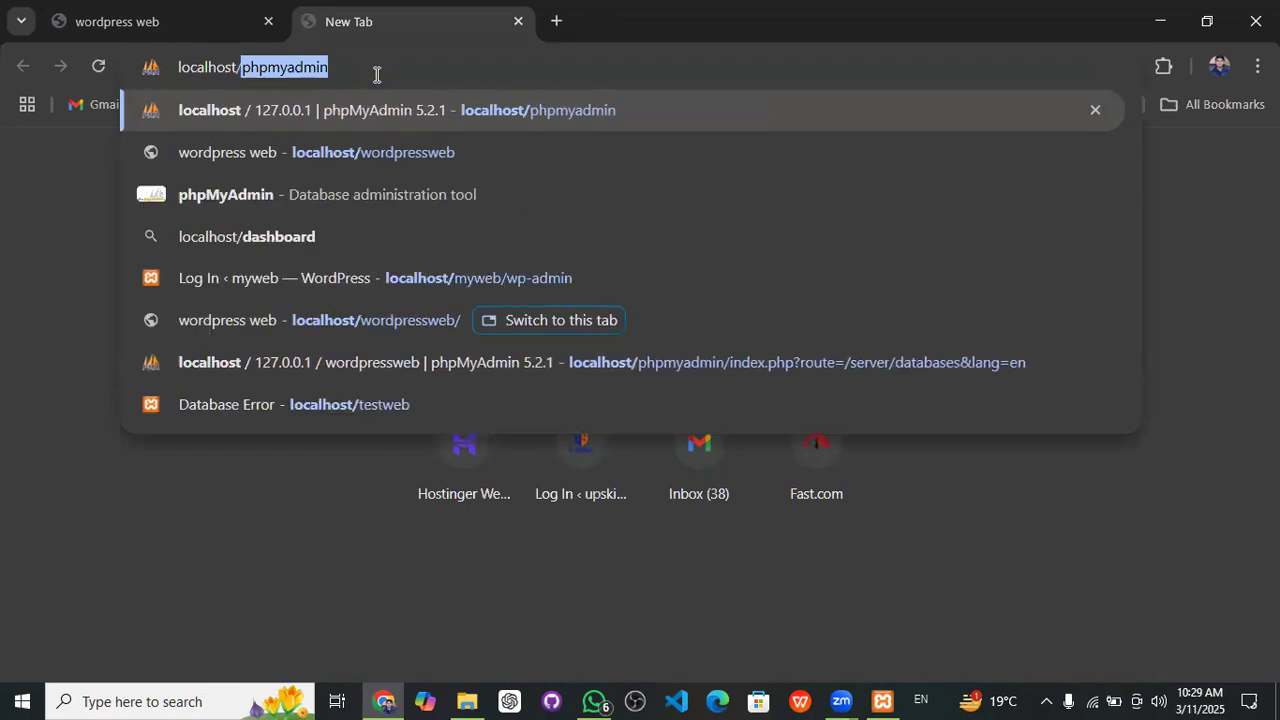
type("wordpressweb")
key("Right")
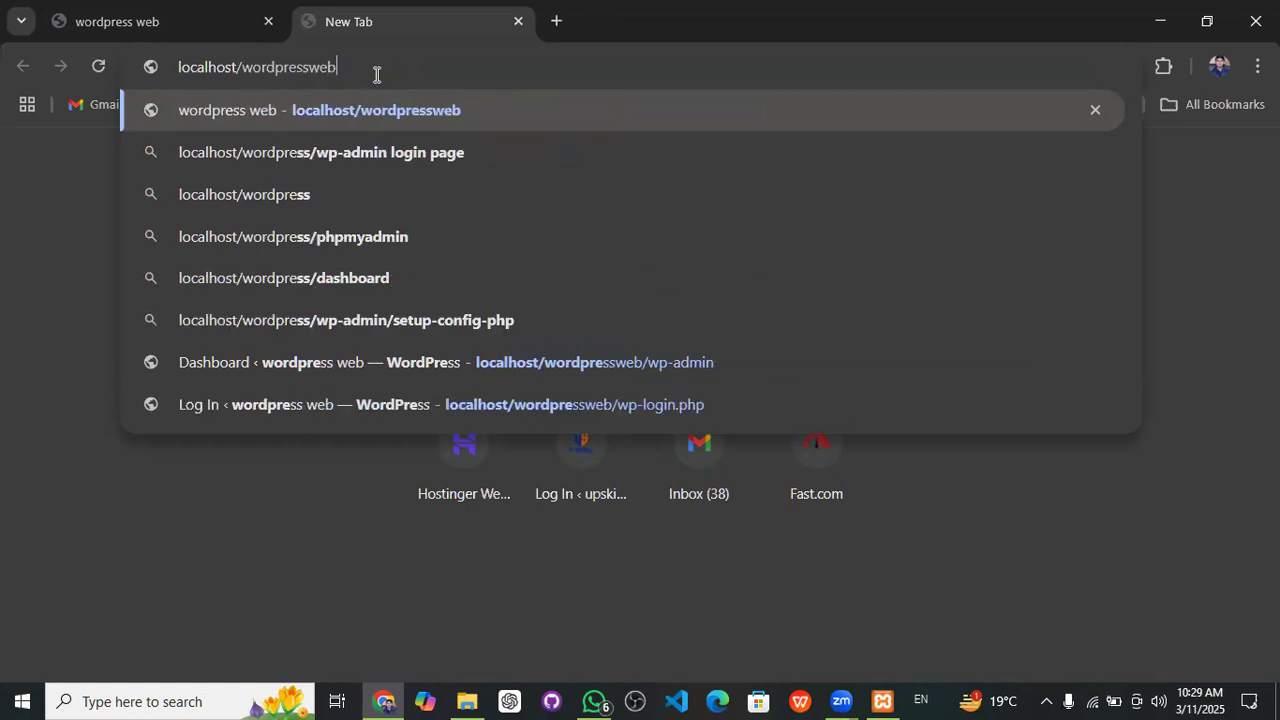
type("/")
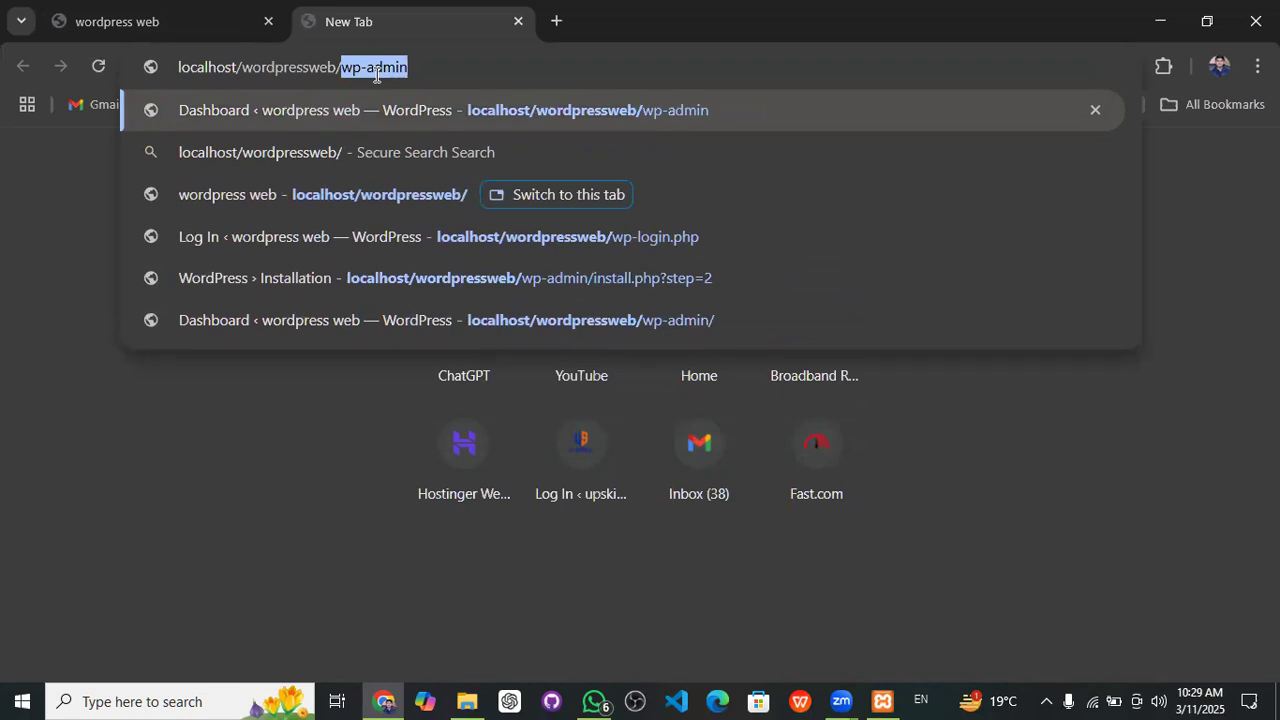
key("Return")
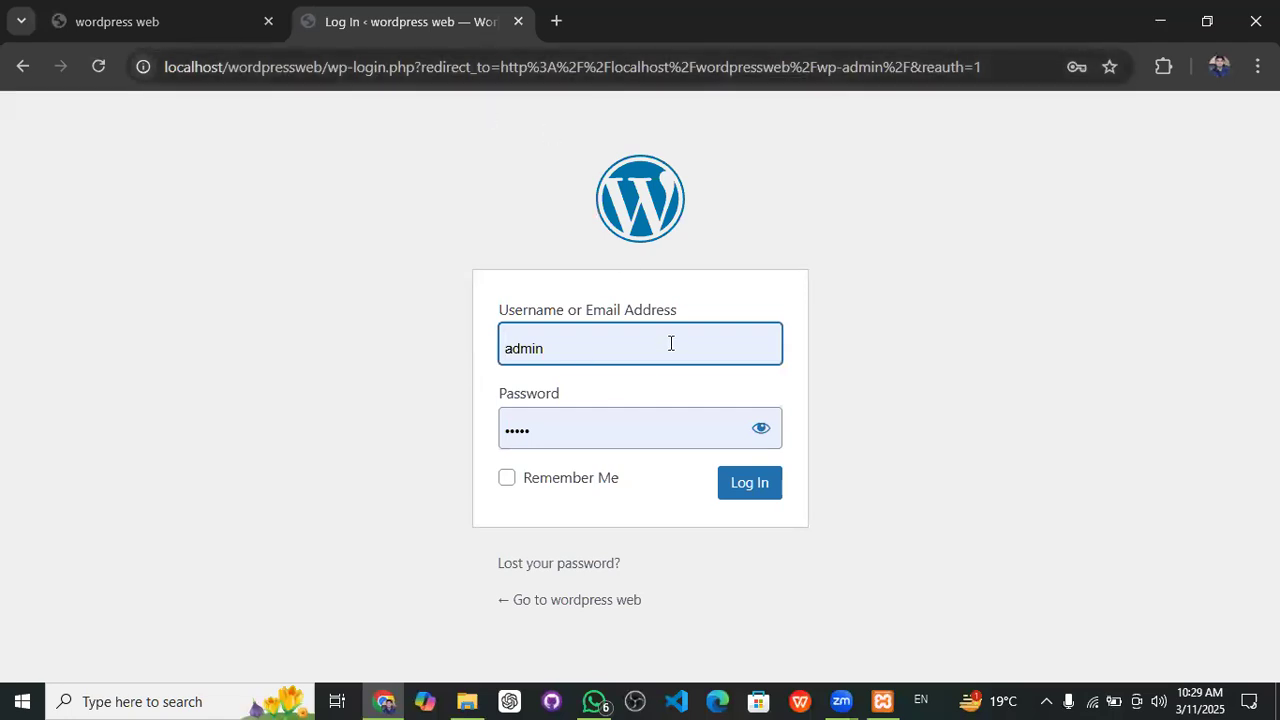
- Reveal the saved password, log in as admin, and close Chrome's breached-password warning
left_click(759, 431)
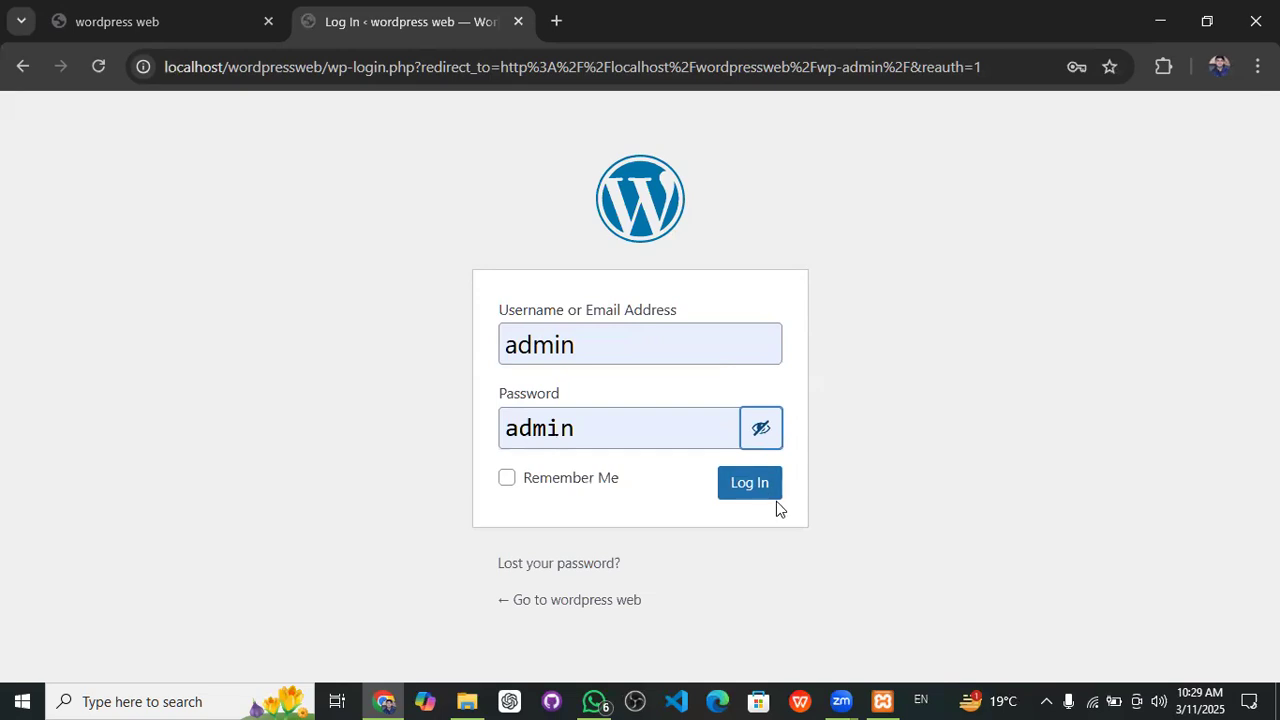
left_click(752, 484)
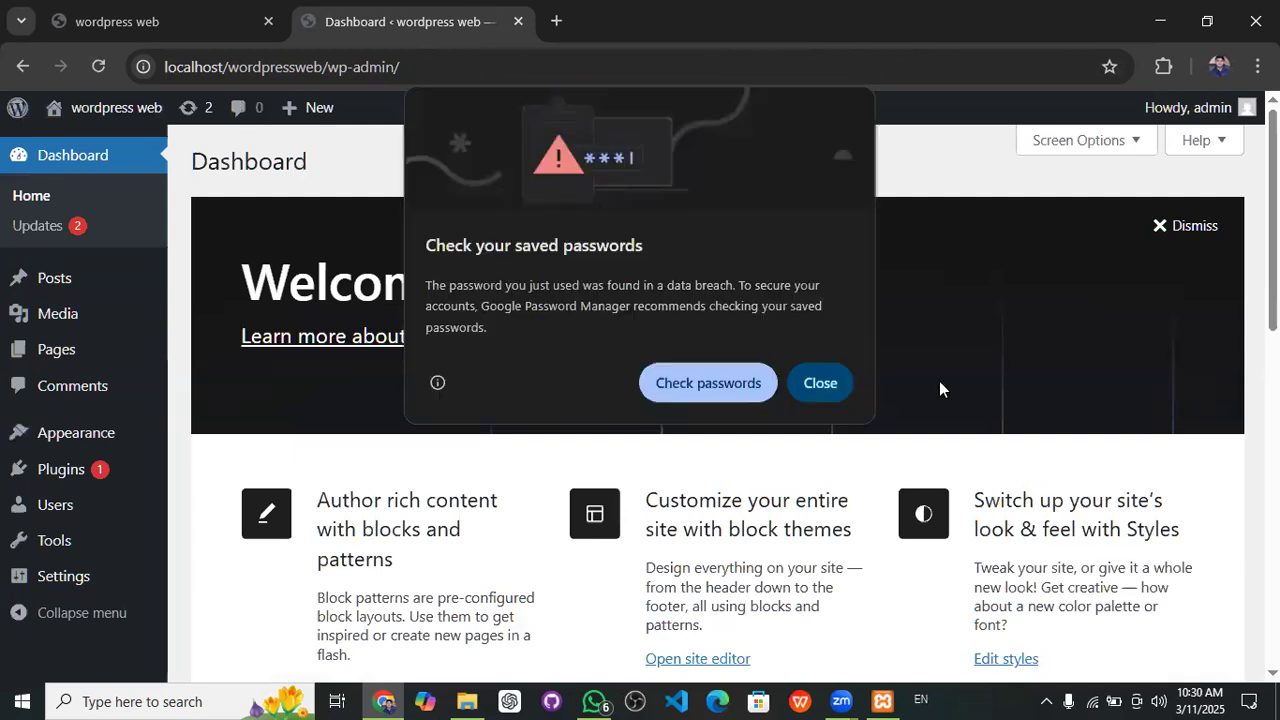
left_click(823, 382)
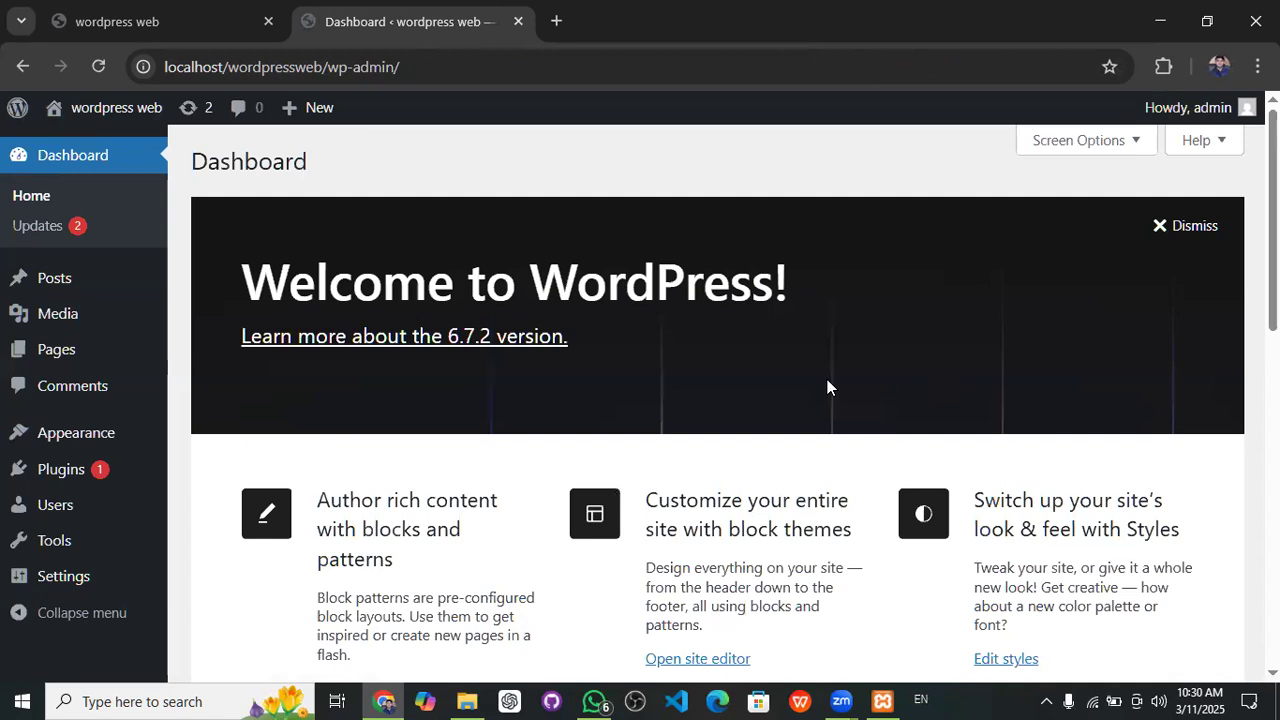